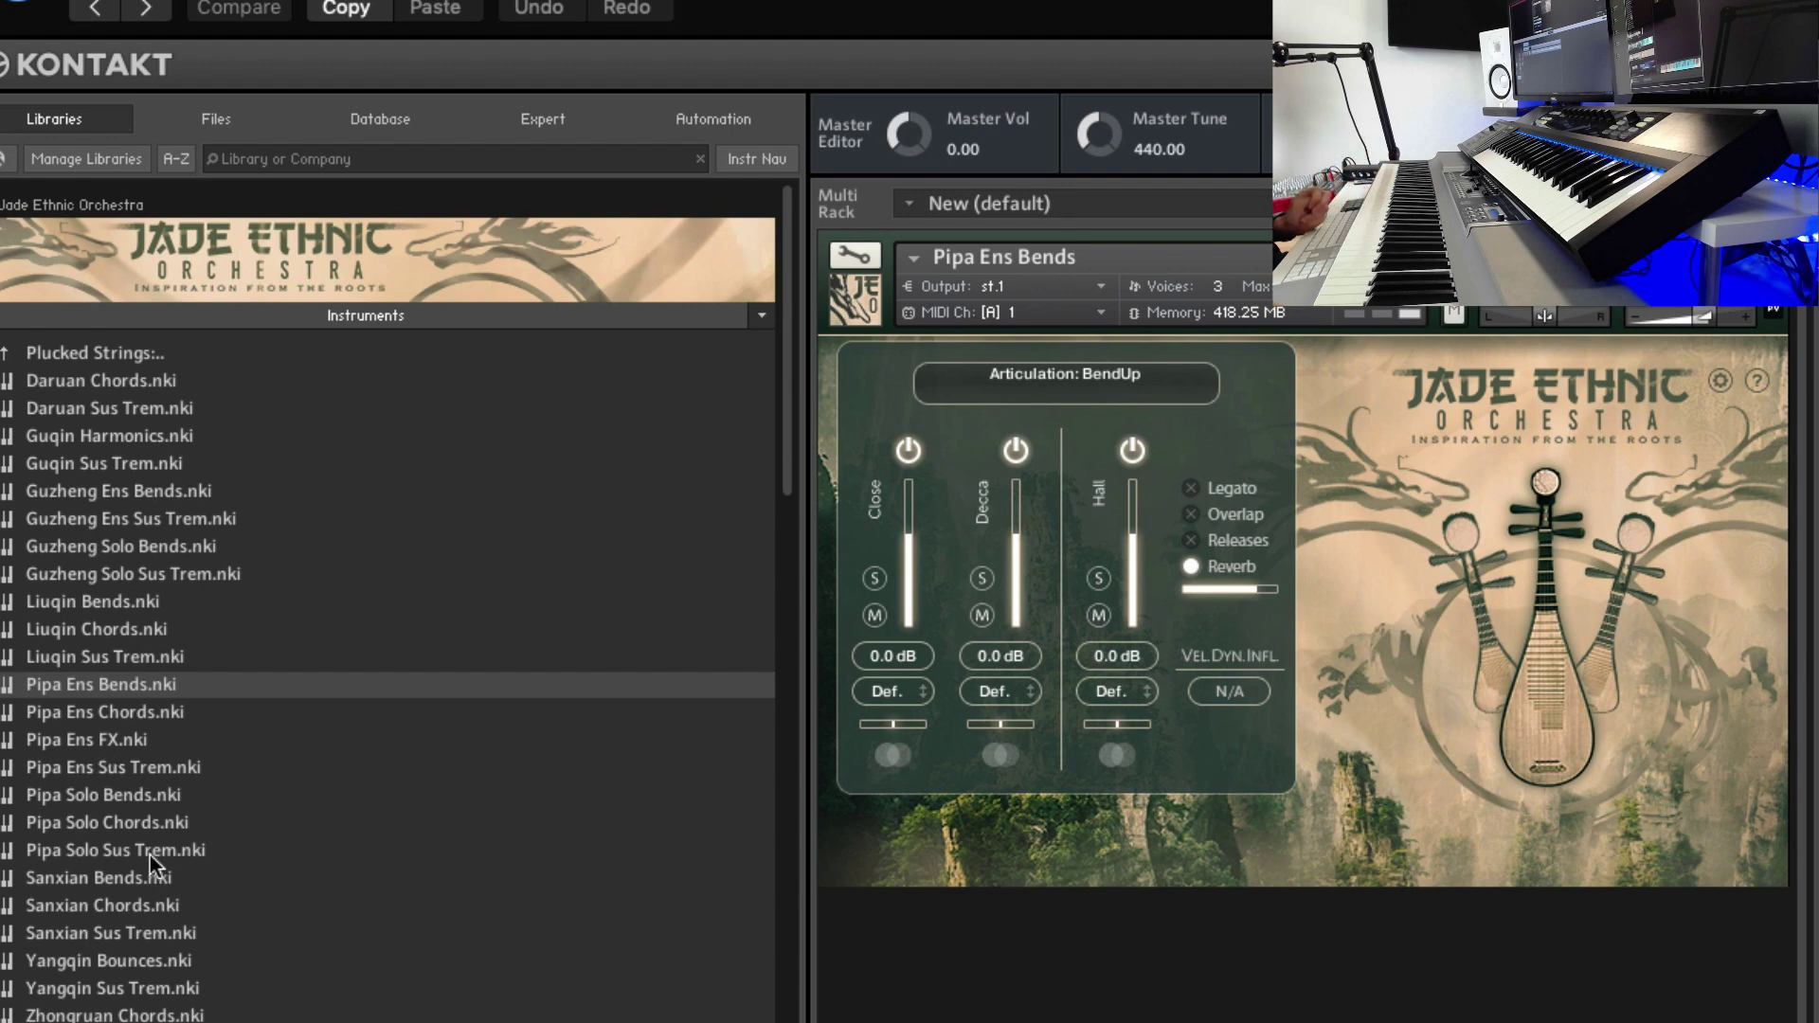
Step: Replace the loaded Pipa instrument with Sanxian Sus Trem from the Plucked Strings folder
left_click(101, 854)
left_click(108, 879)
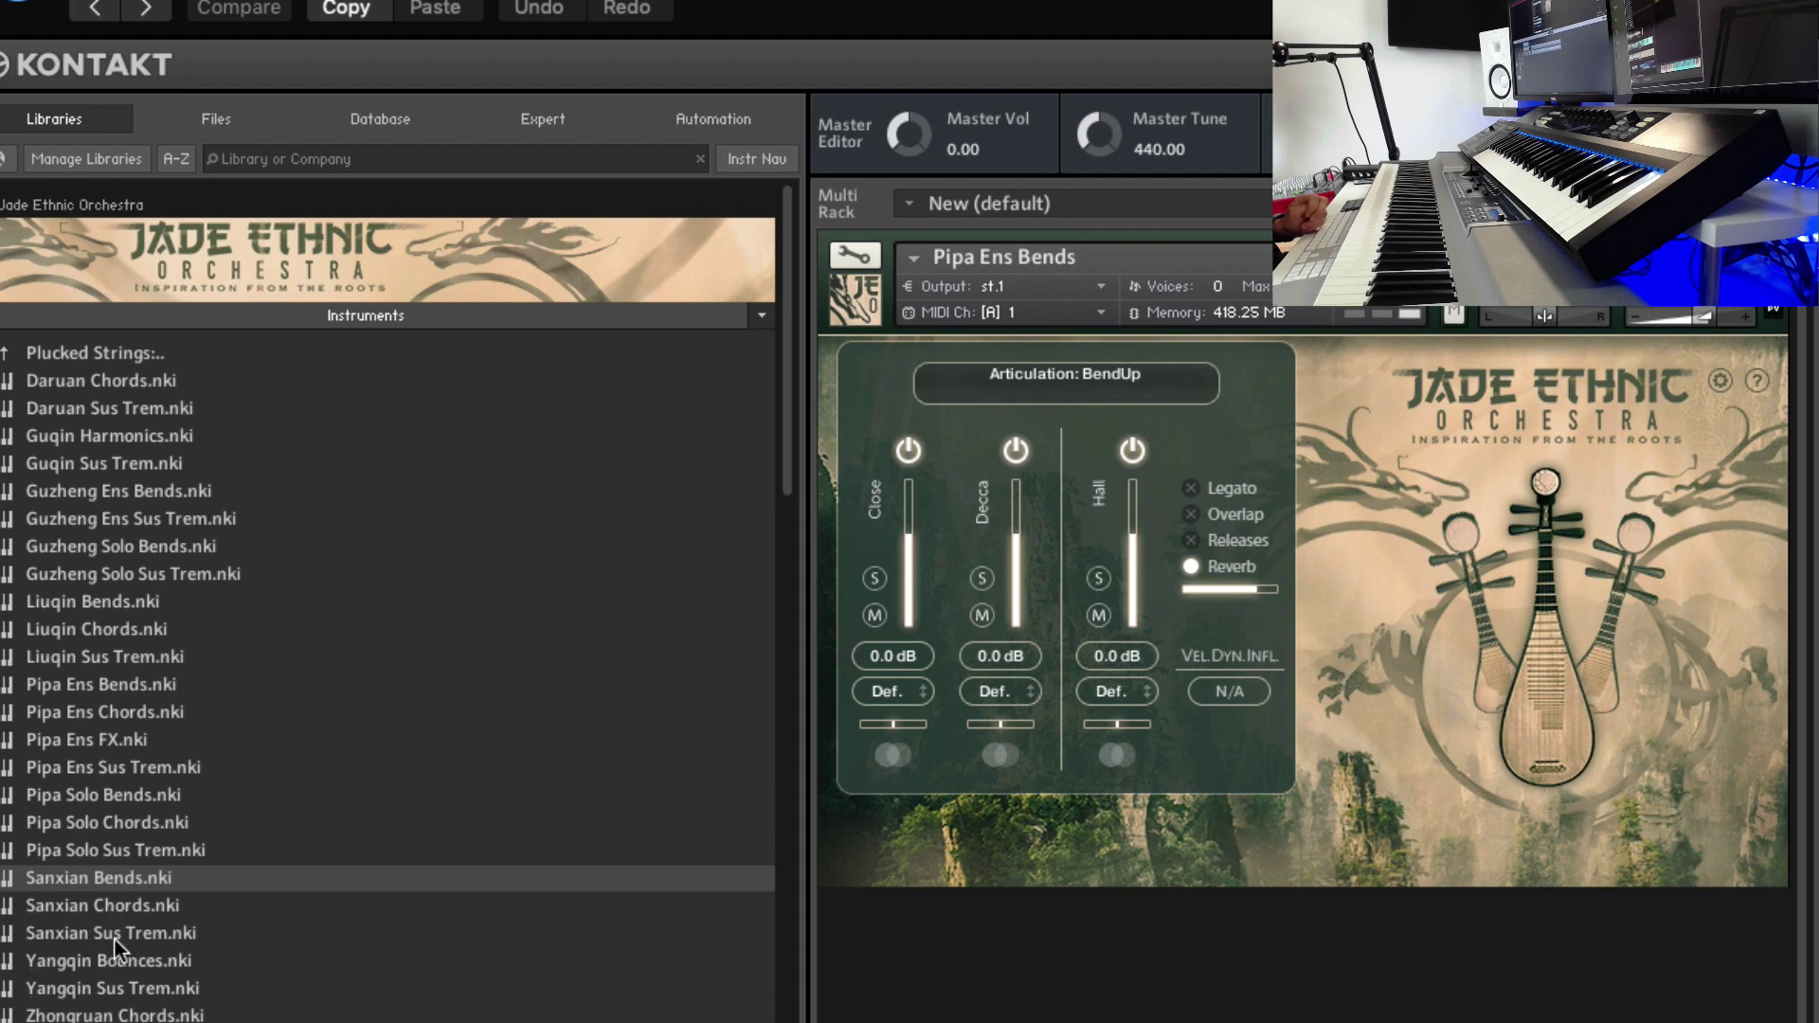
left_click_drag(146, 937, 1553, 555)
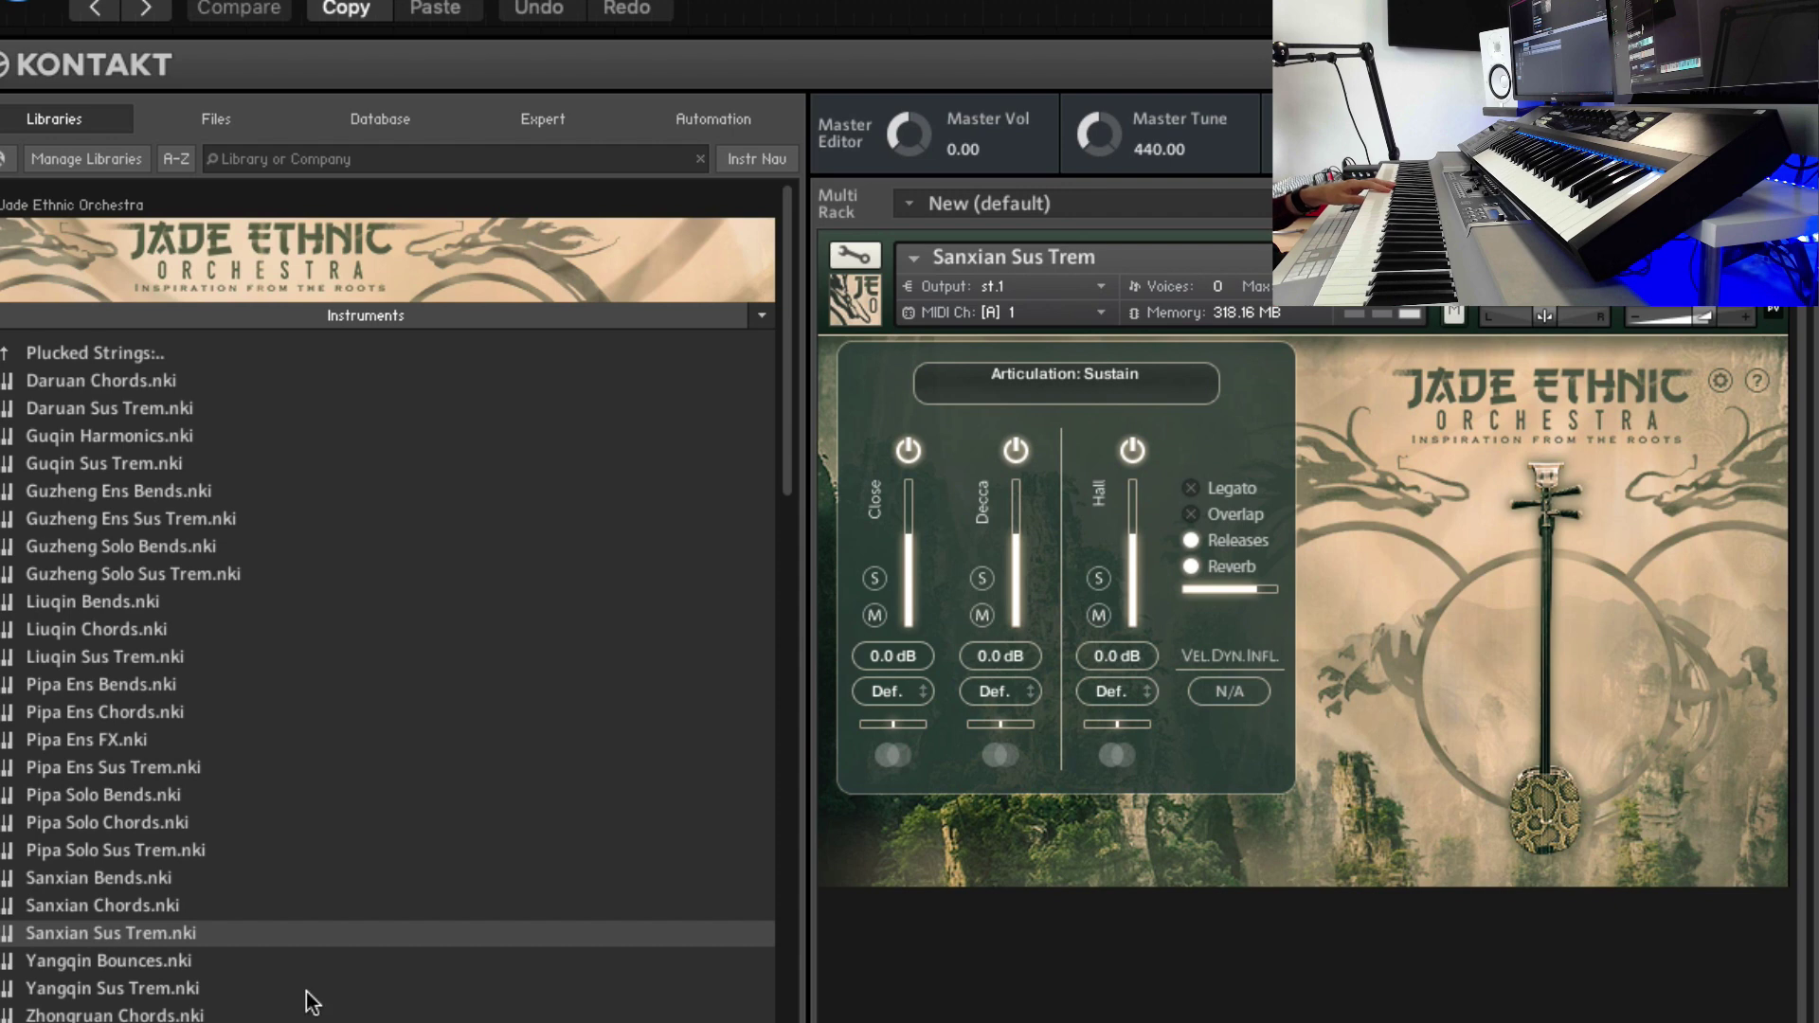
Step: Load Yangqin Bounces in place of the Sanxian, and after it replace that with Zhongruan Sus Trem
left_click(148, 960)
left_click_drag(152, 966, 1173, 699)
left_click(1554, 474)
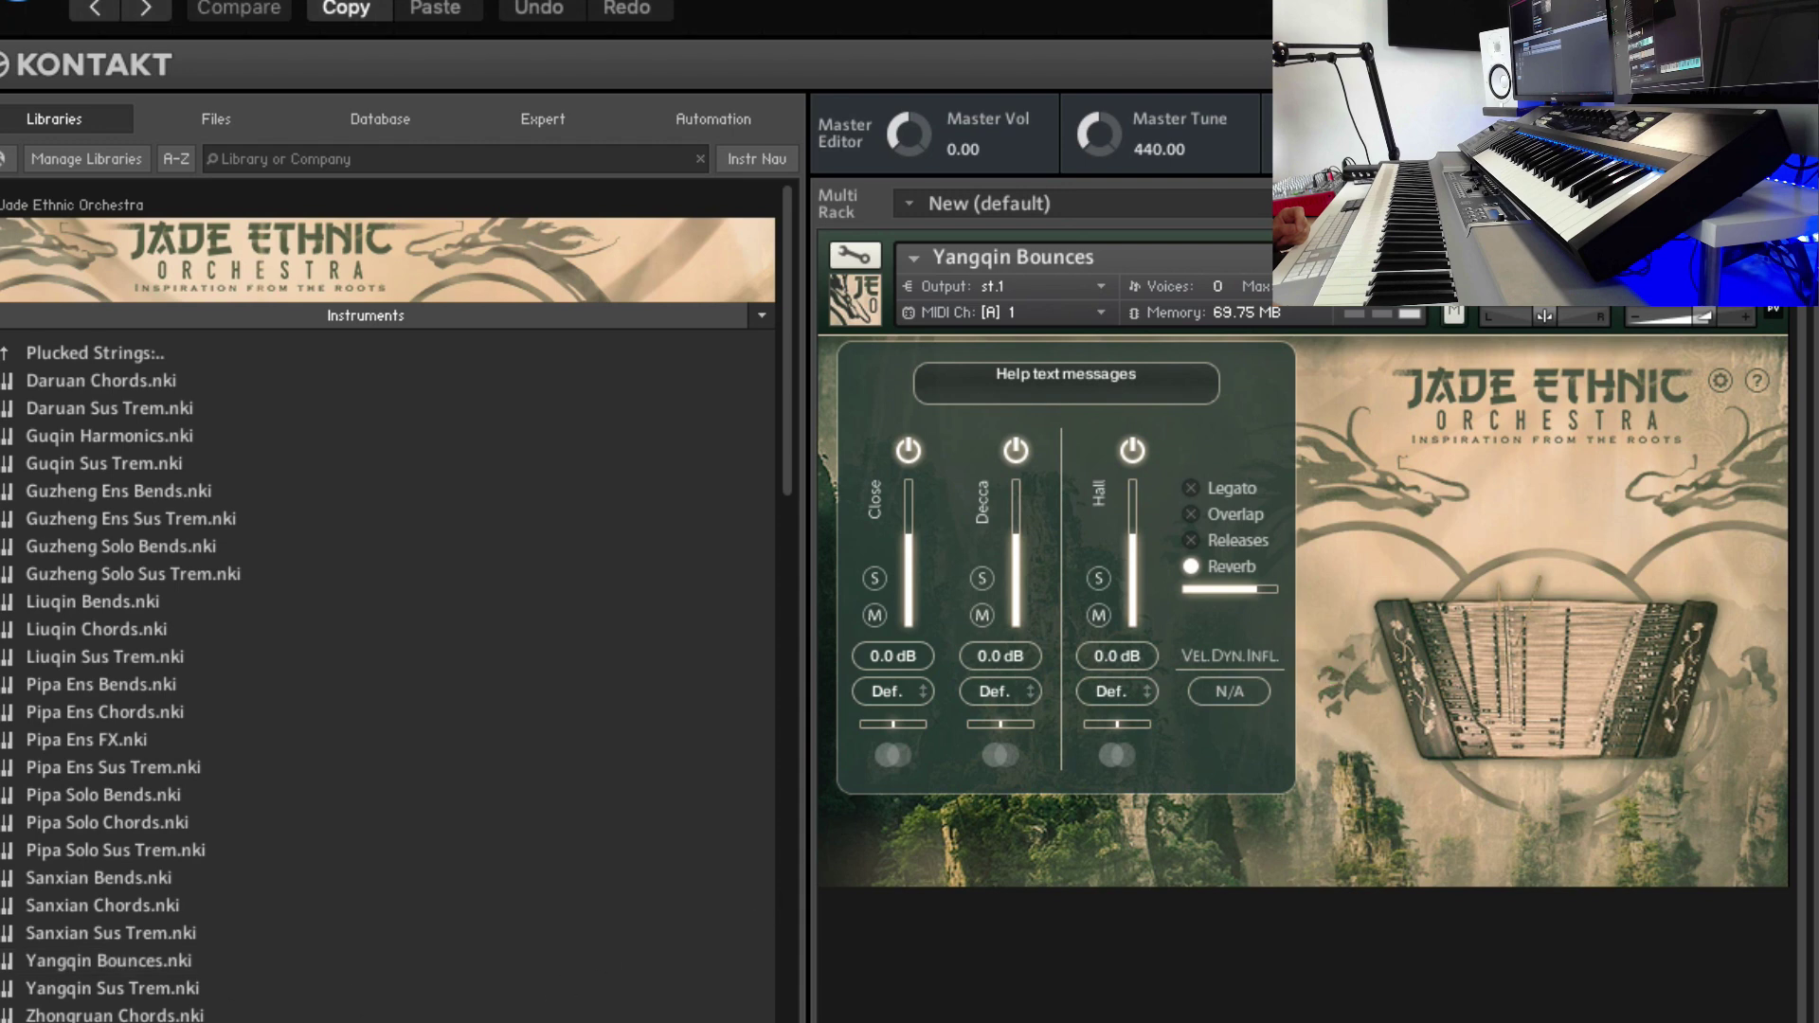
double_click(580, 1012)
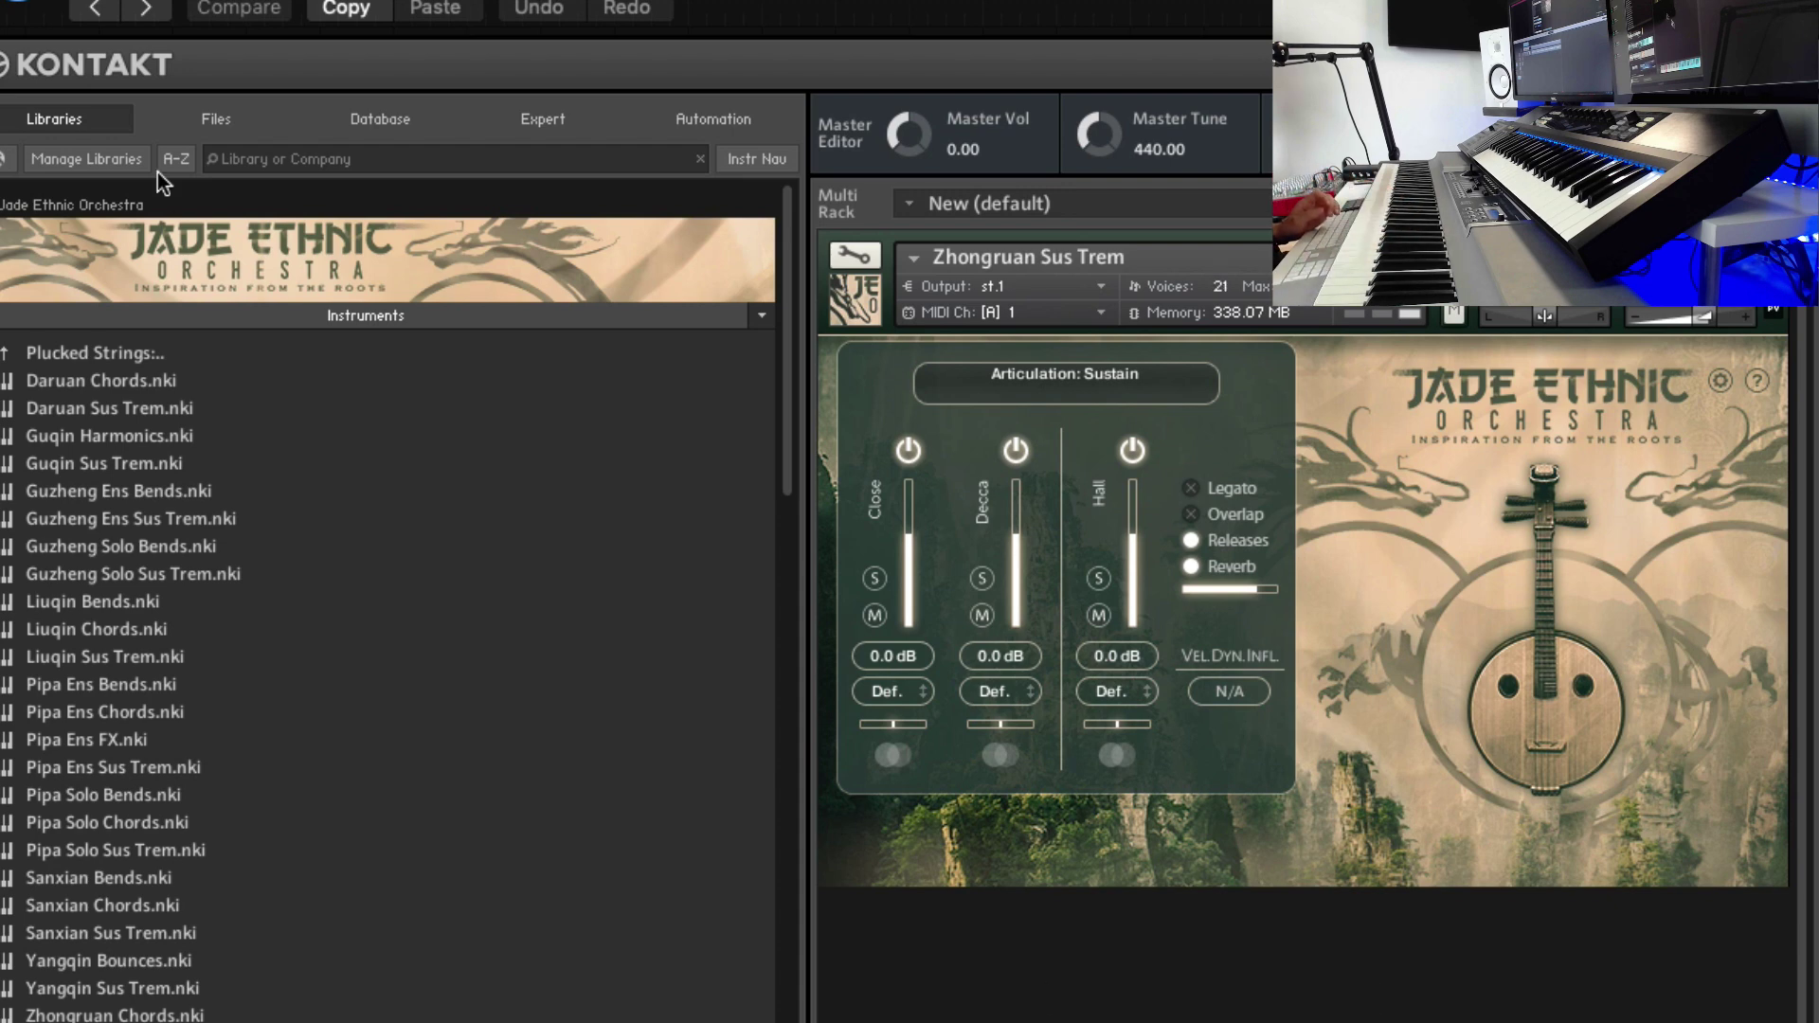
Step: Go to the library's Voices folder and load Hoomai Men Legato in place of the Zhongruan
left_click(134, 353)
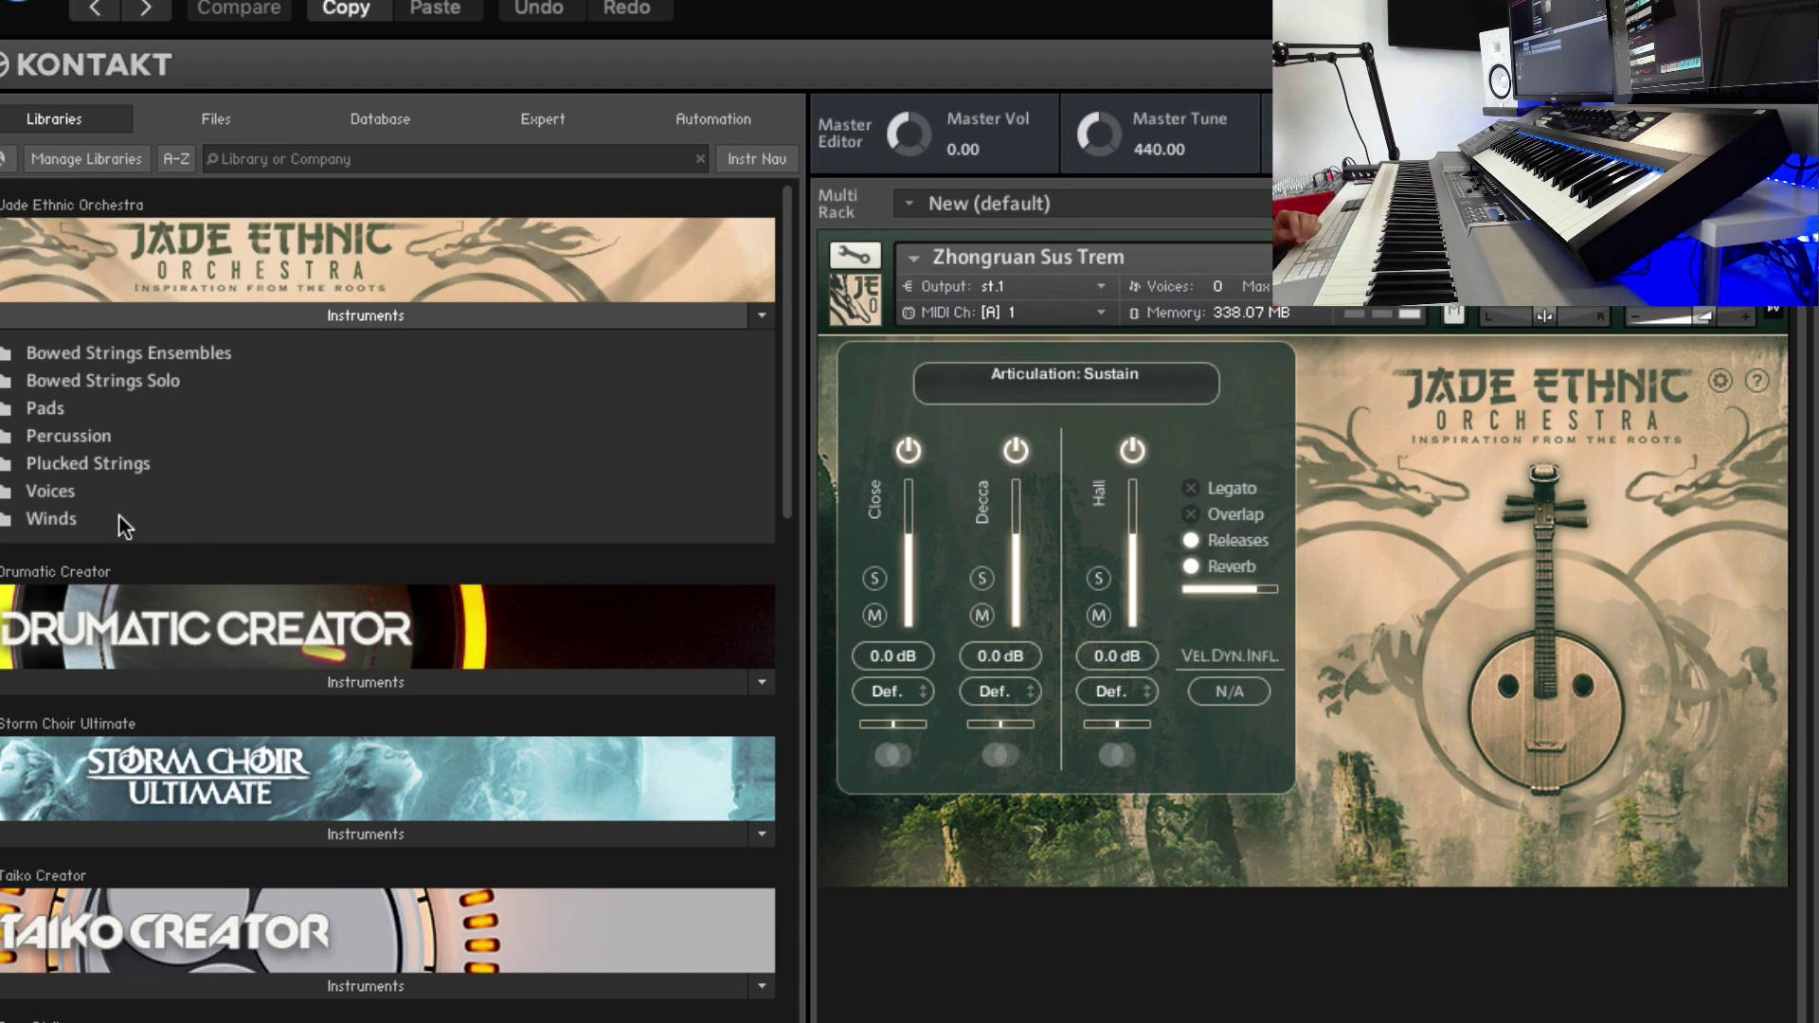
left_click(78, 491)
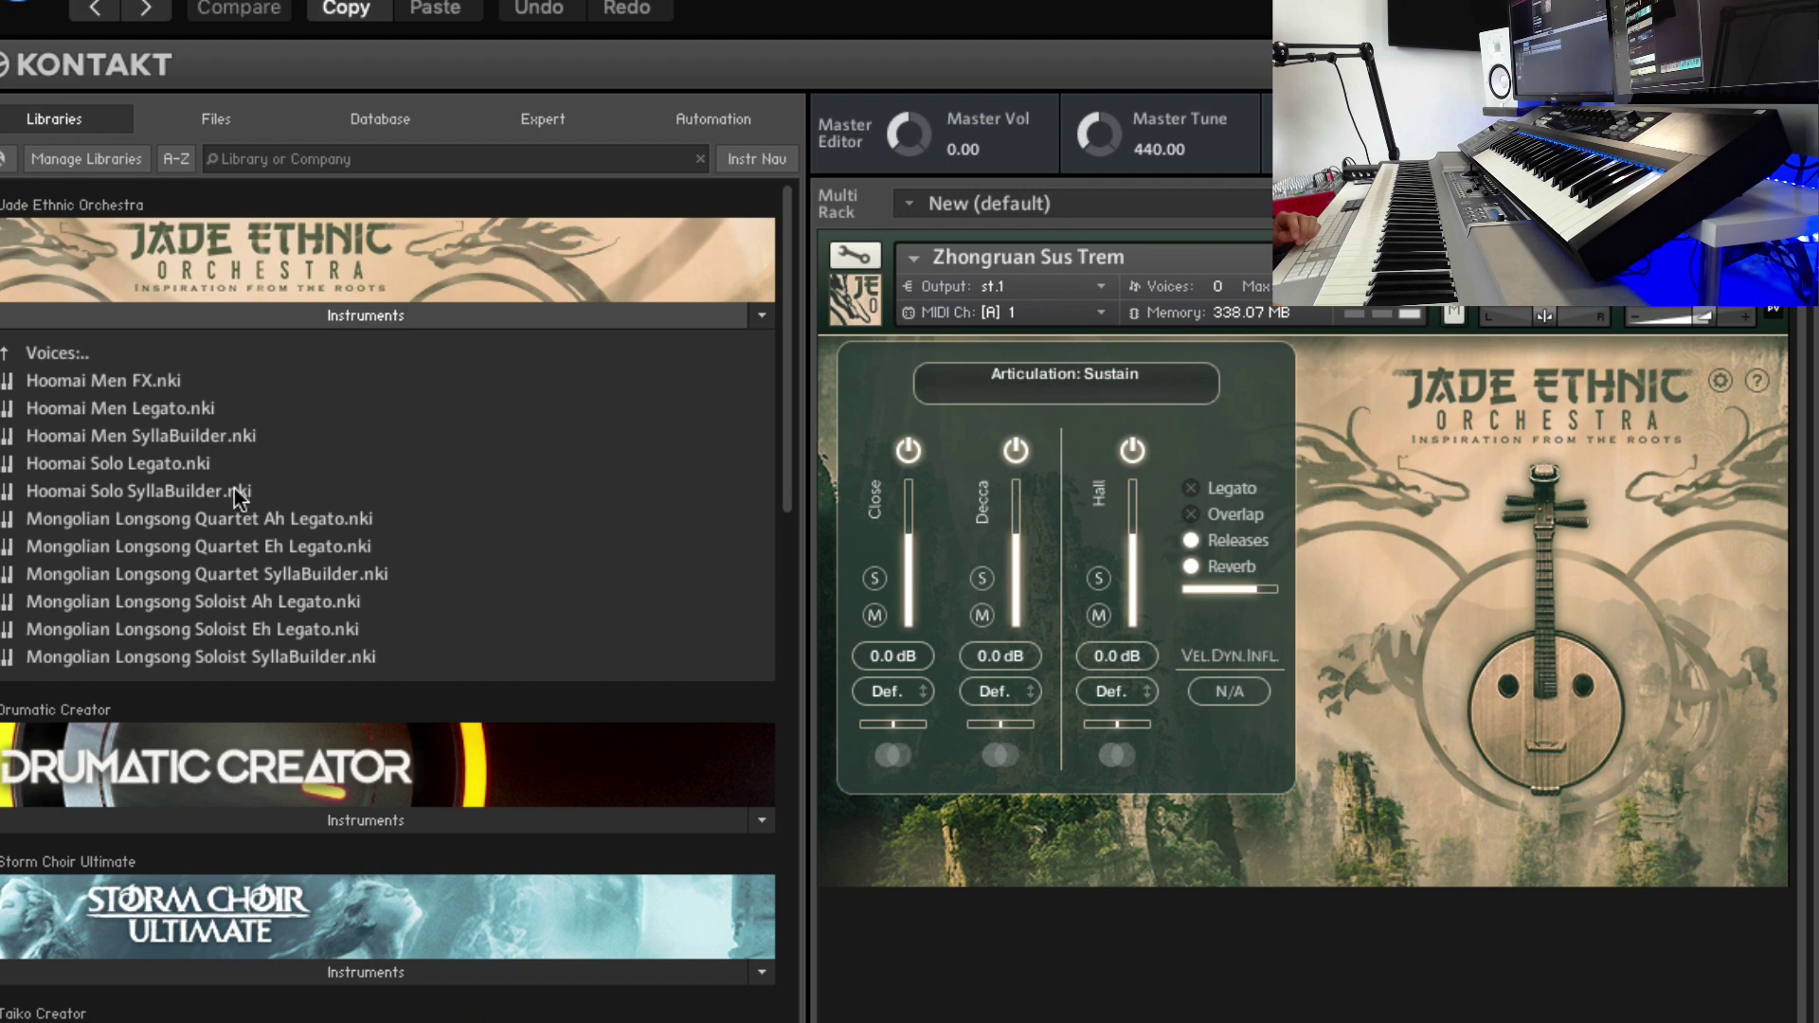
left_click_drag(113, 405, 1259, 577)
left_click(1635, 477)
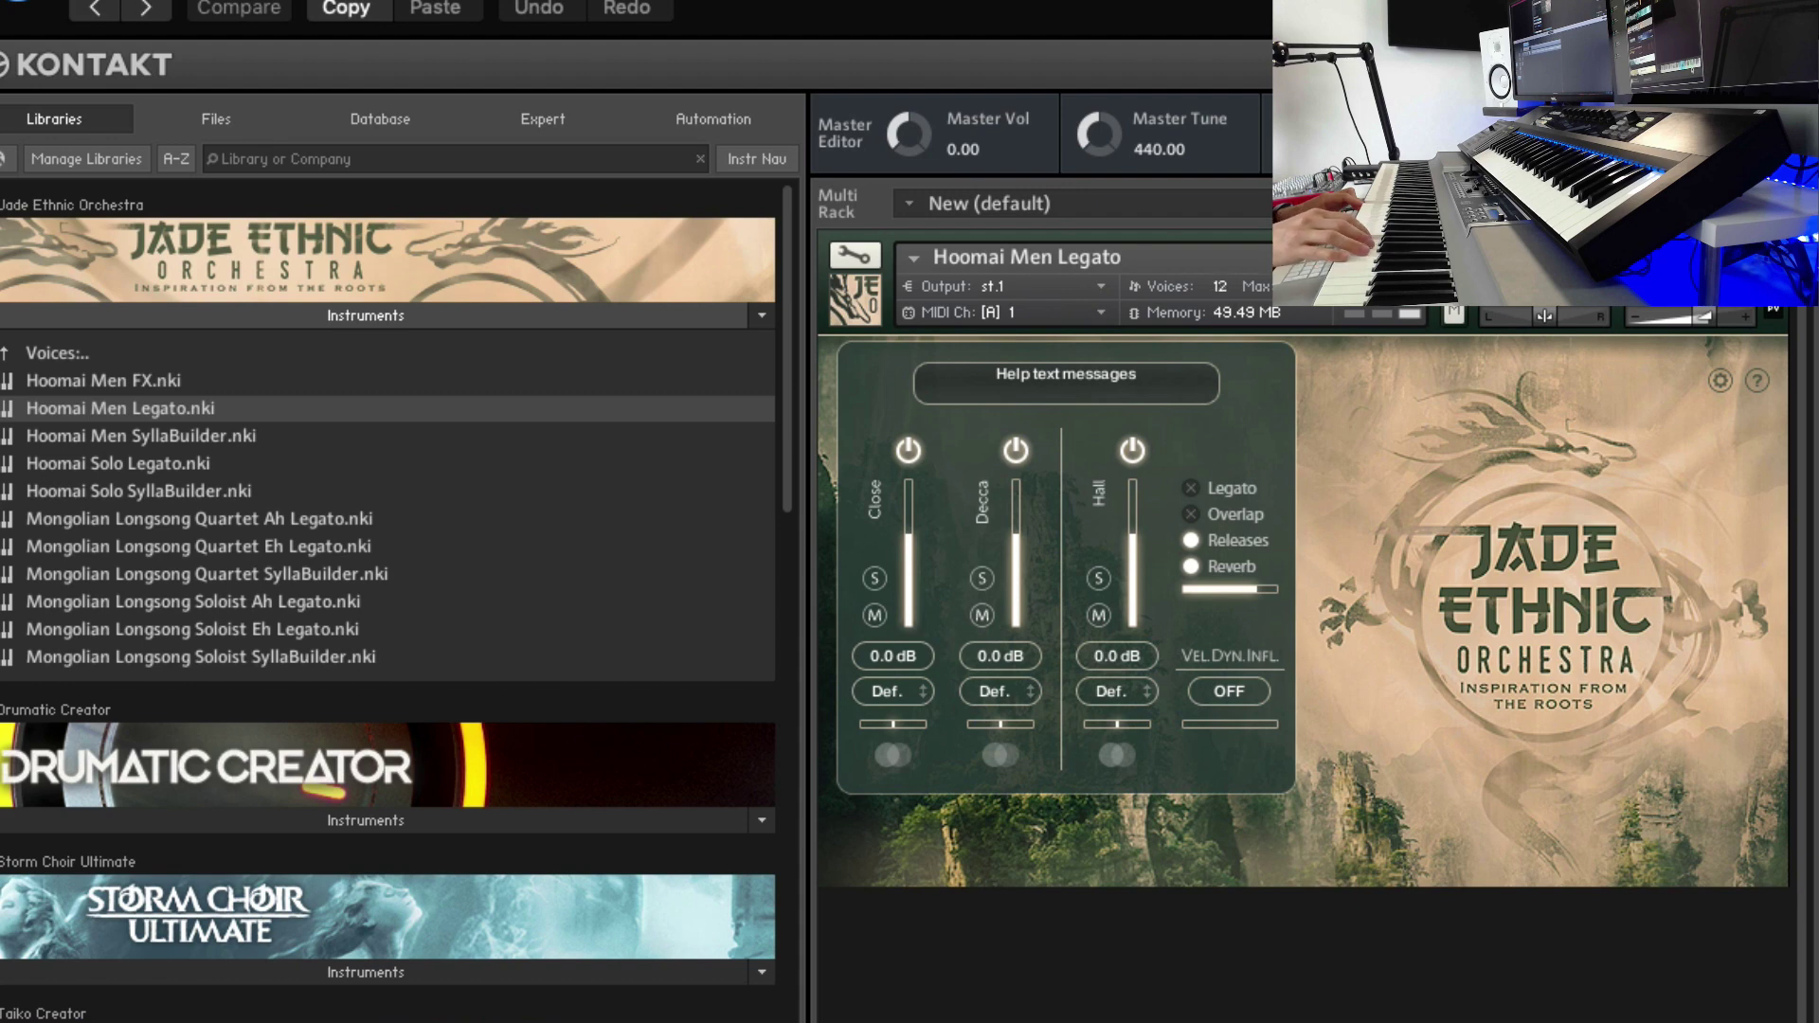
Step: Load Hoomai Men SyllaBuilder and append the syllables NOU, NAHR, DATH, SEHR, NAHR and NOU to the phrase after LUH
left_click_drag(167, 437, 1416, 507)
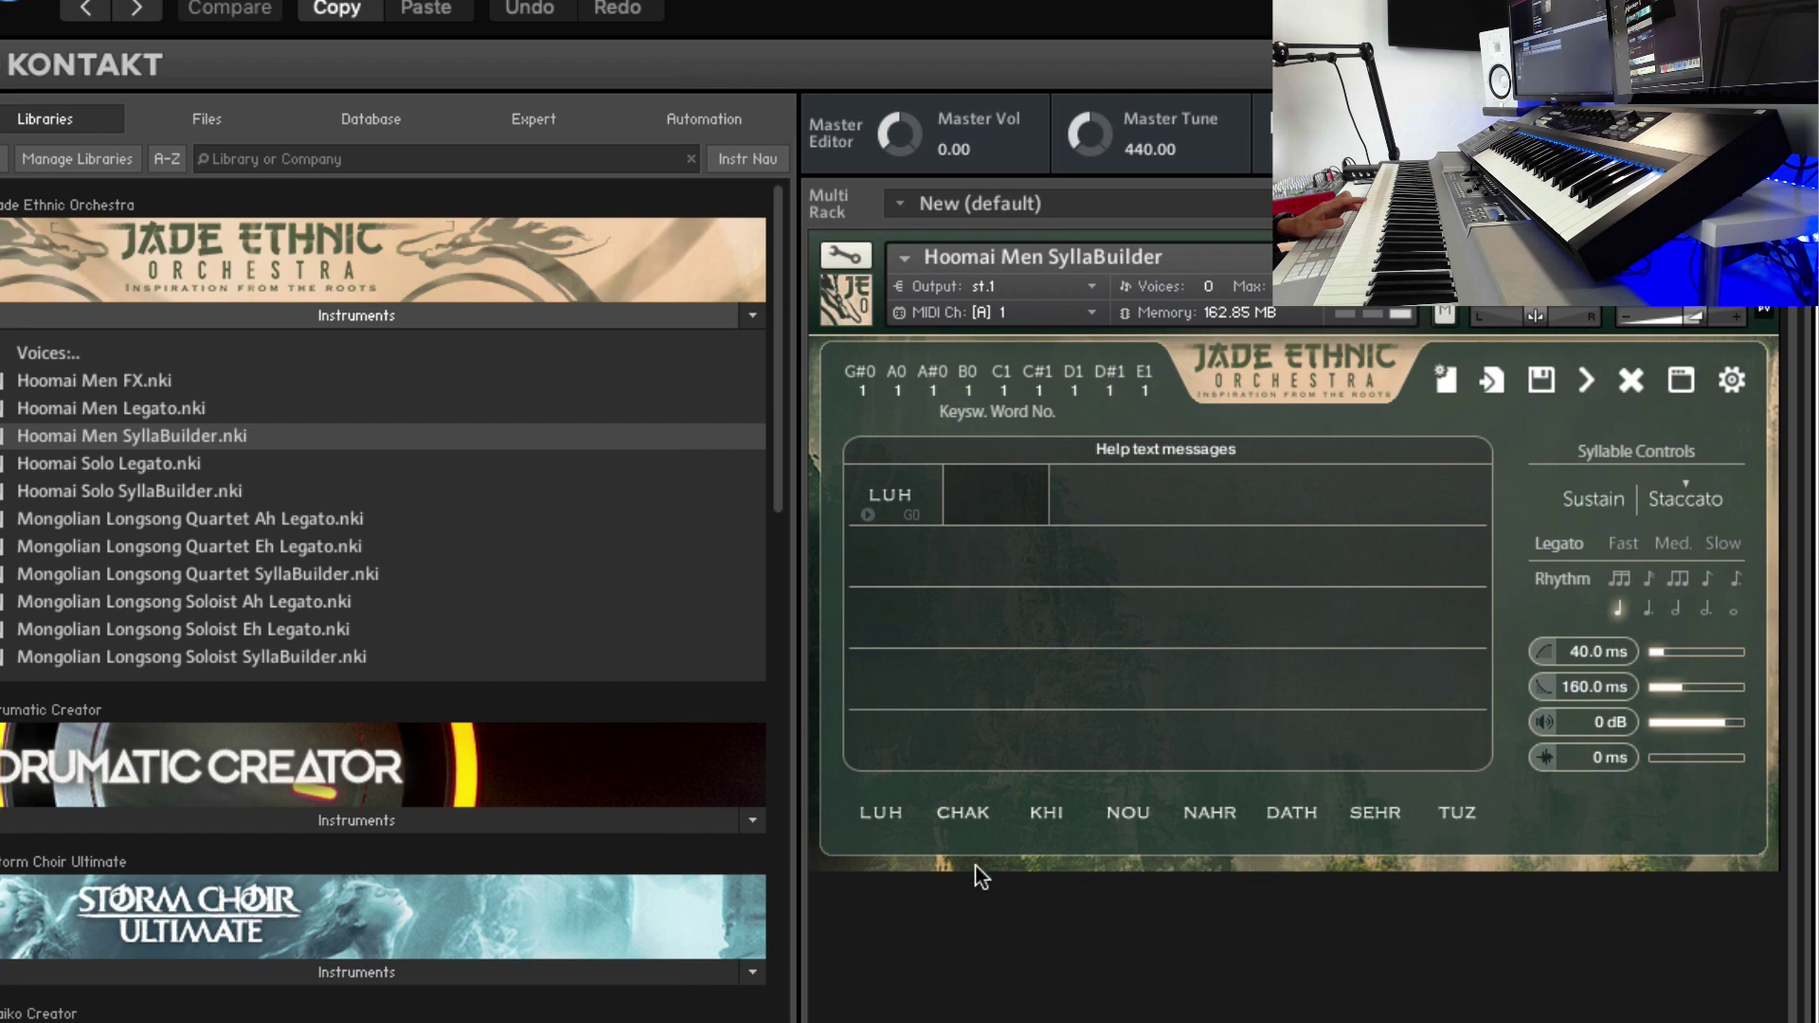
left_click(1127, 812)
left_click(1209, 813)
left_click(1291, 813)
left_click(1374, 813)
left_click(1209, 812)
left_click(1128, 813)
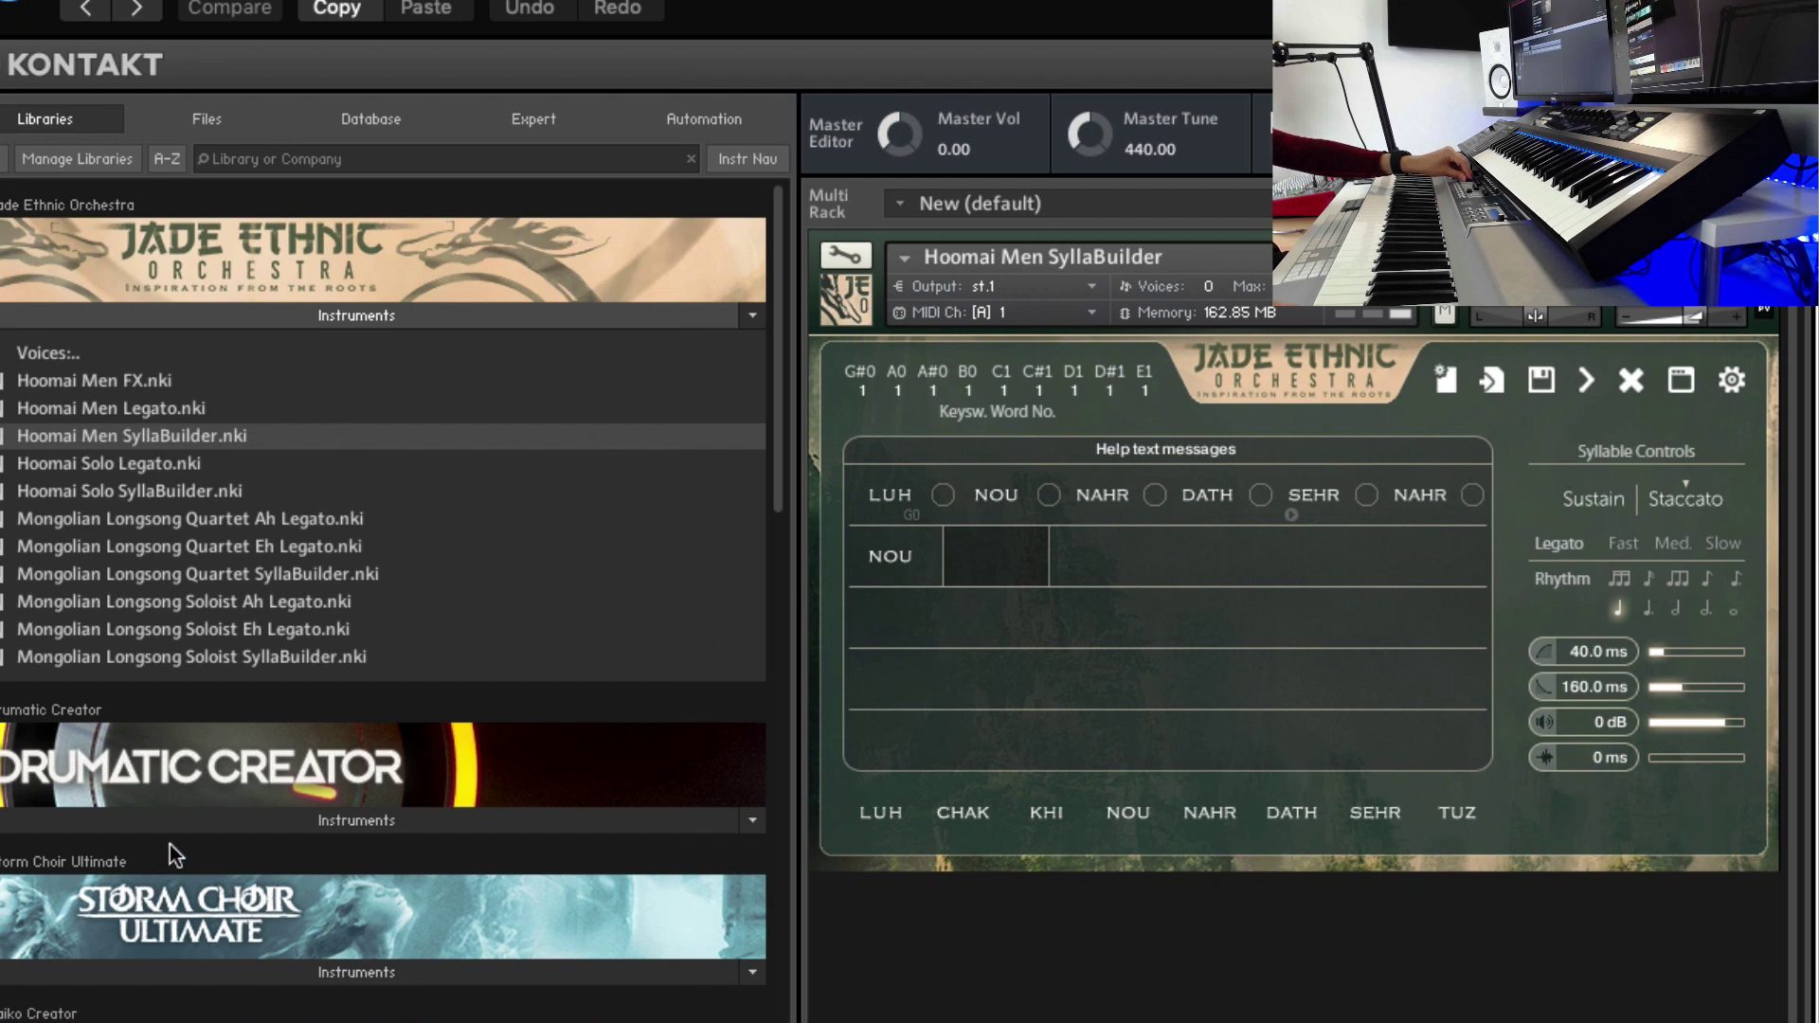
Step: Replace the Hoomai instrument with Mongolian Longsong Quartet Ah Legato
left_click(74, 538)
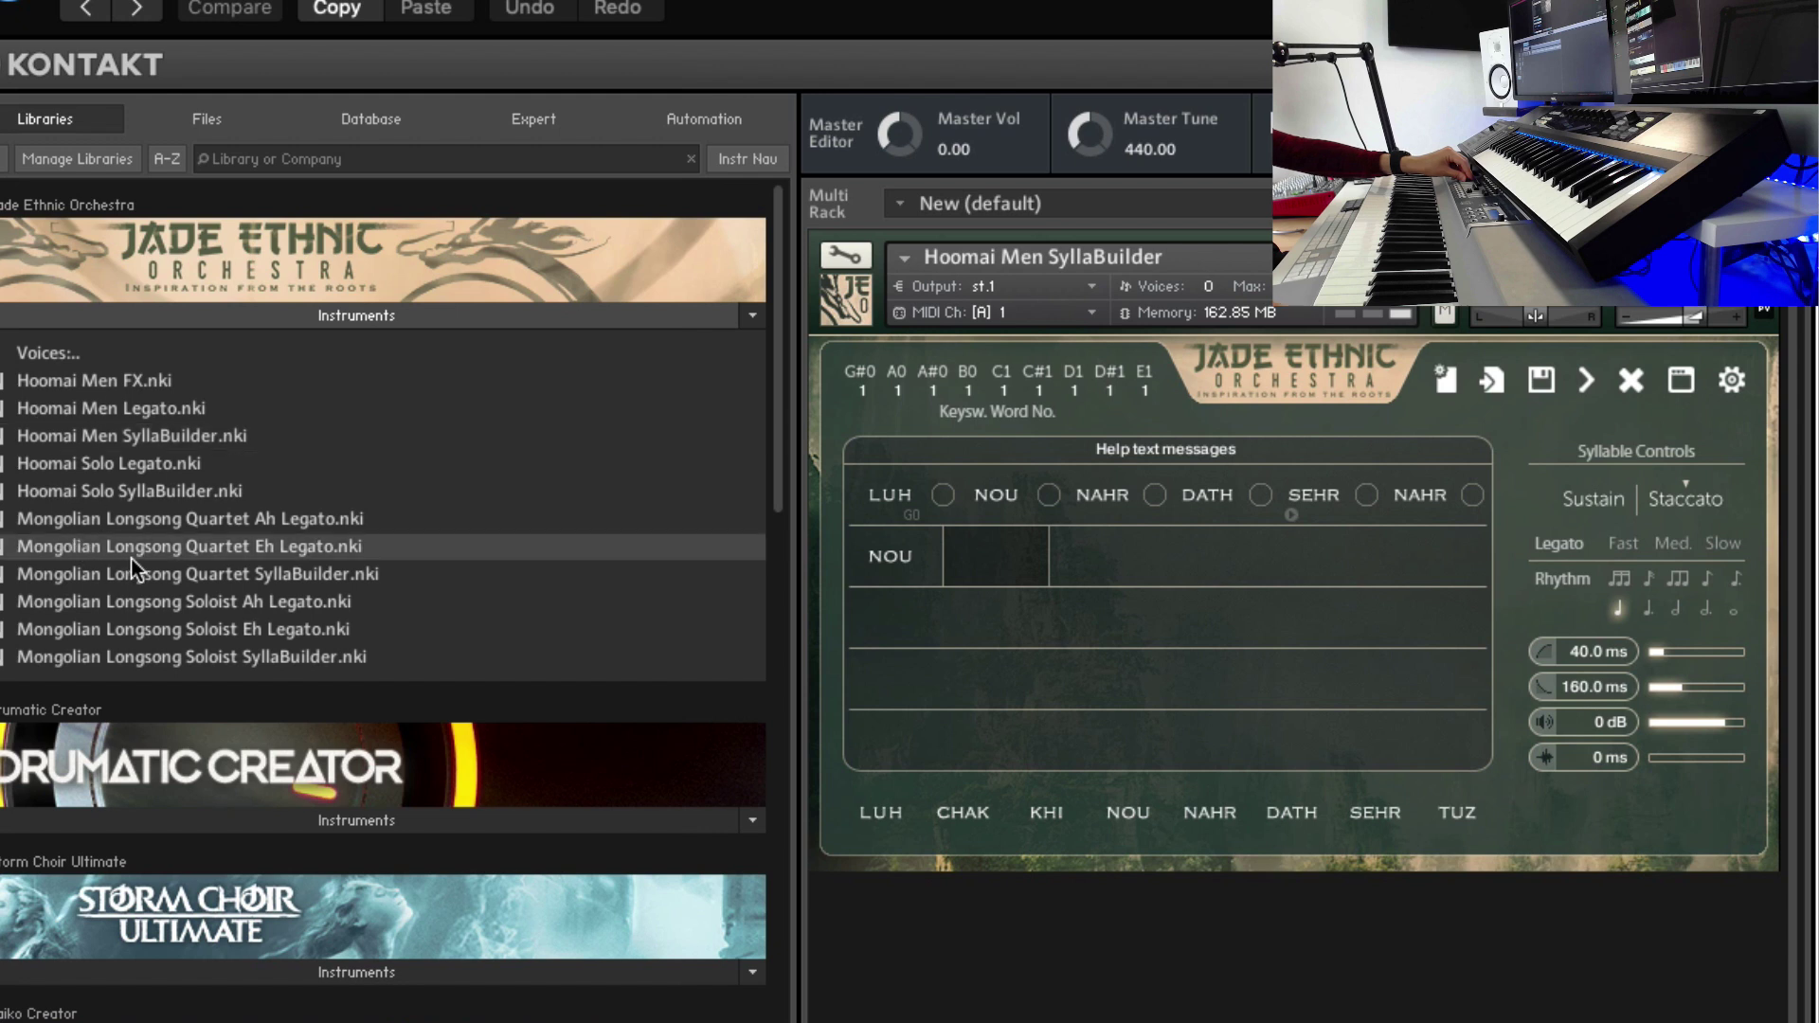
left_click_drag(186, 520, 1162, 562)
left_click(1572, 475)
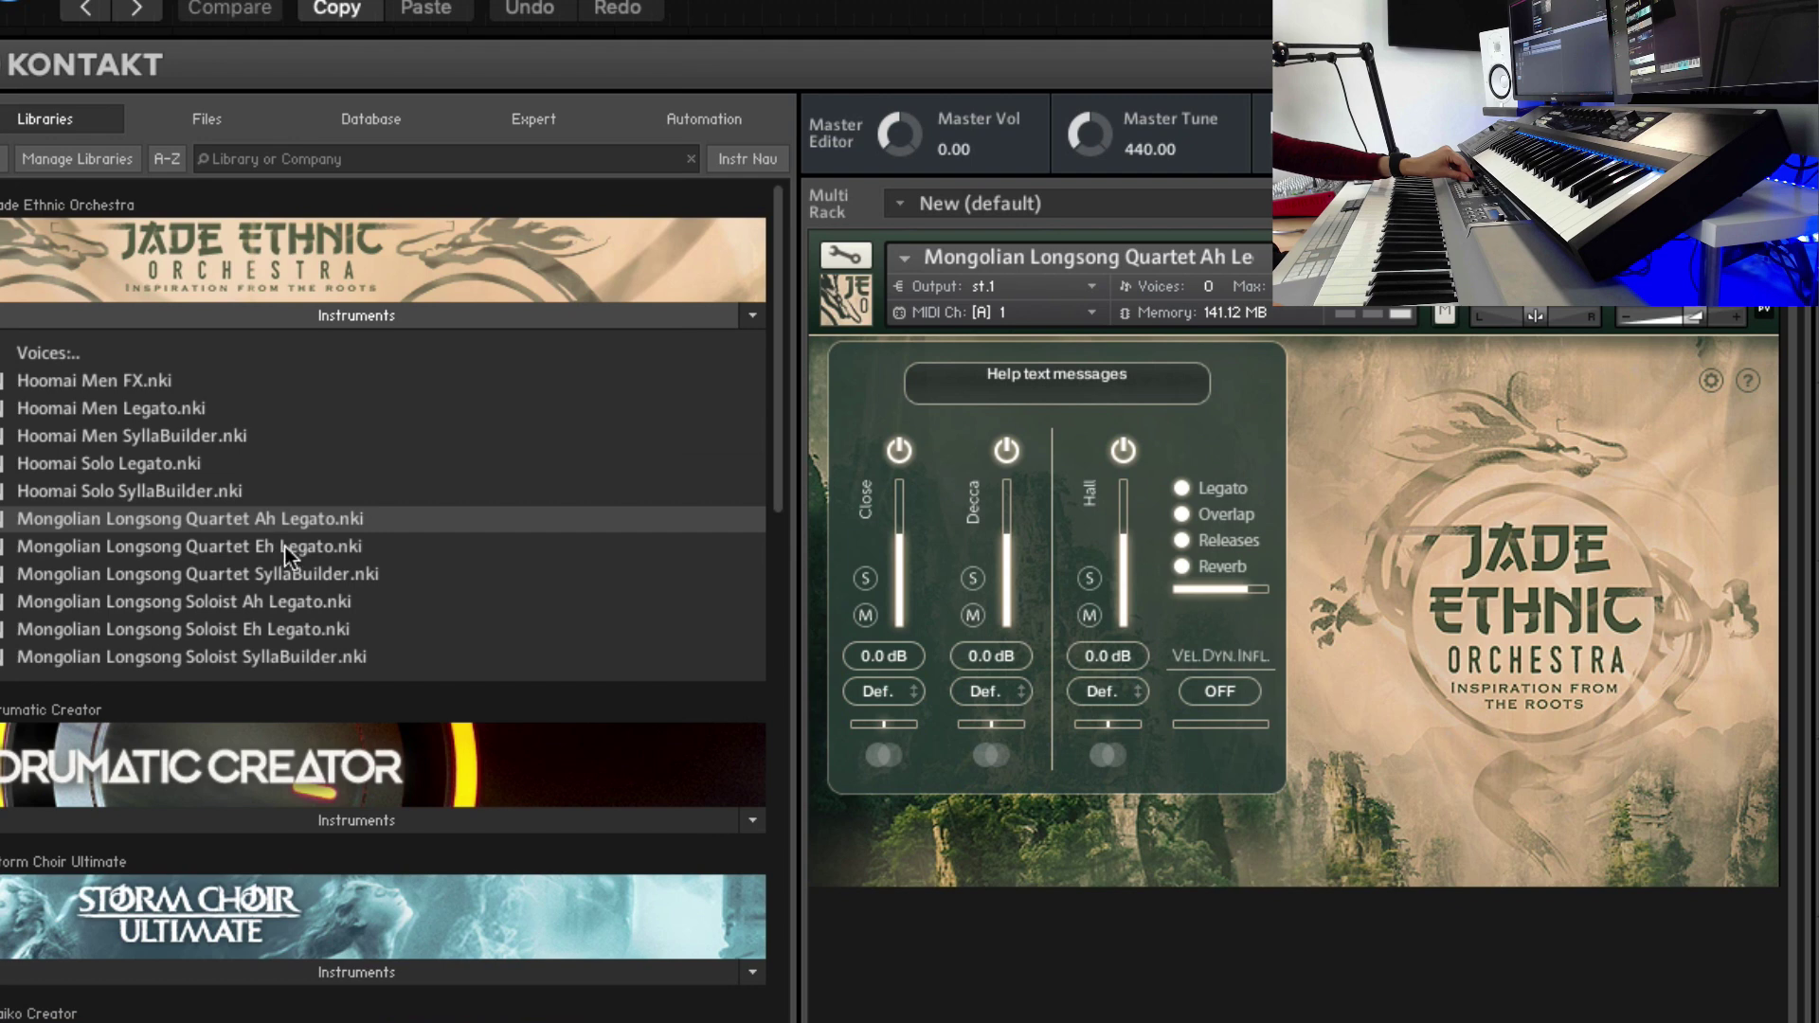
Step: Load Mongolian Longsong Quartet SyllaBuilder and append DATH, SEHR, DATH, NAHR, KHI, CHAK, KHI and NOU to the phrase after LUH
double_click(282, 576)
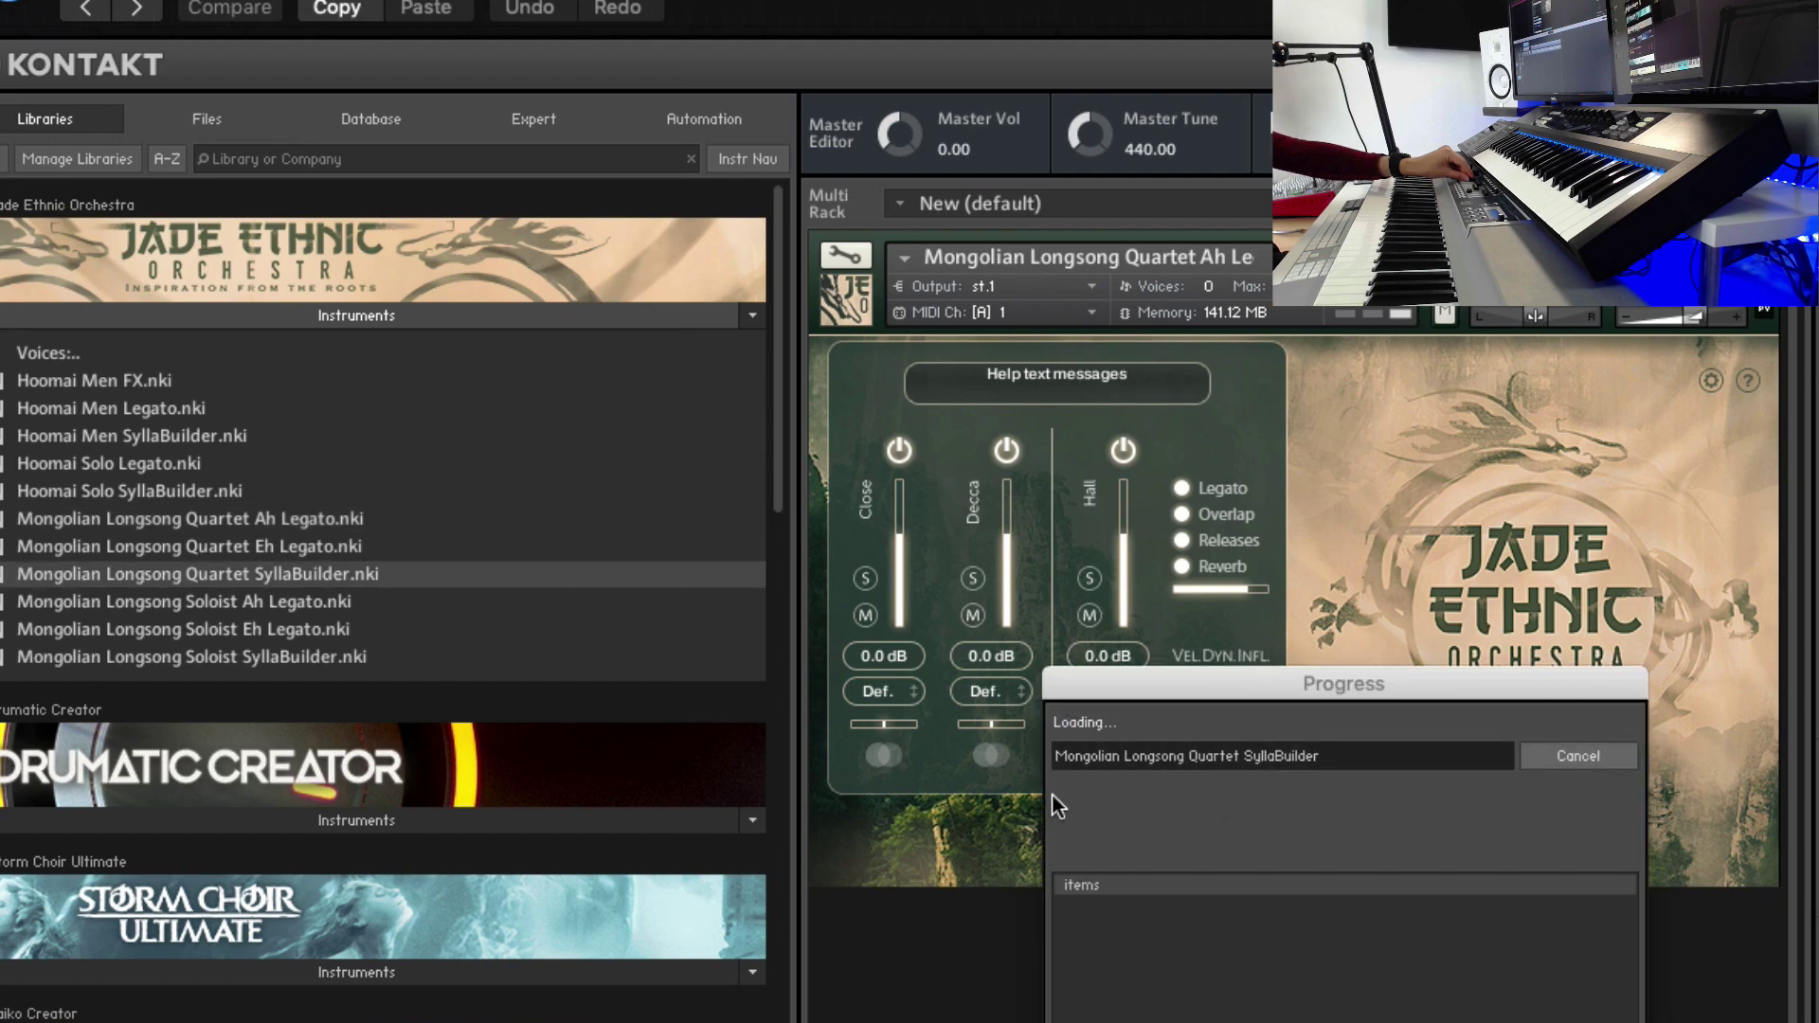
left_click(1291, 812)
left_click(1364, 811)
left_click(1291, 811)
left_click(1209, 812)
left_click(1047, 815)
left_click(962, 812)
left_click(1049, 817)
left_click(1127, 812)
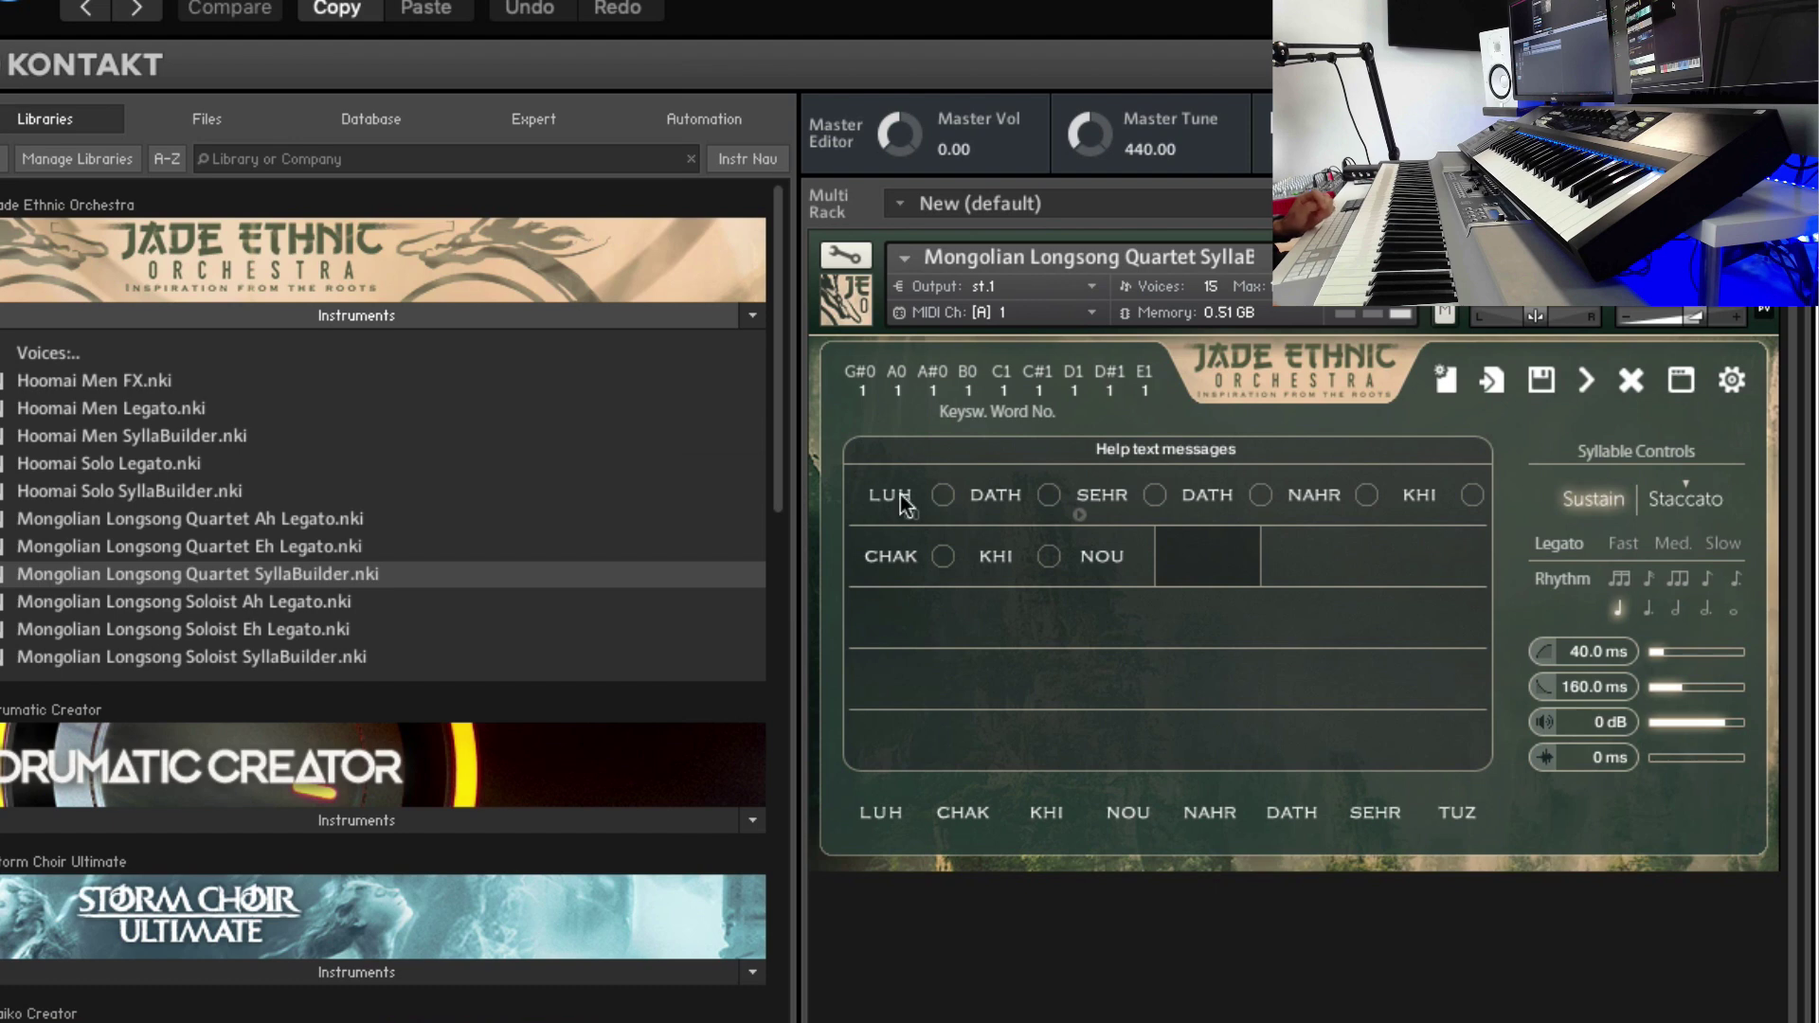
Step: Look over the SyllaBuilder's settings page with its microphone mix and credits, and return to the phrase editor
left_click(1730, 381)
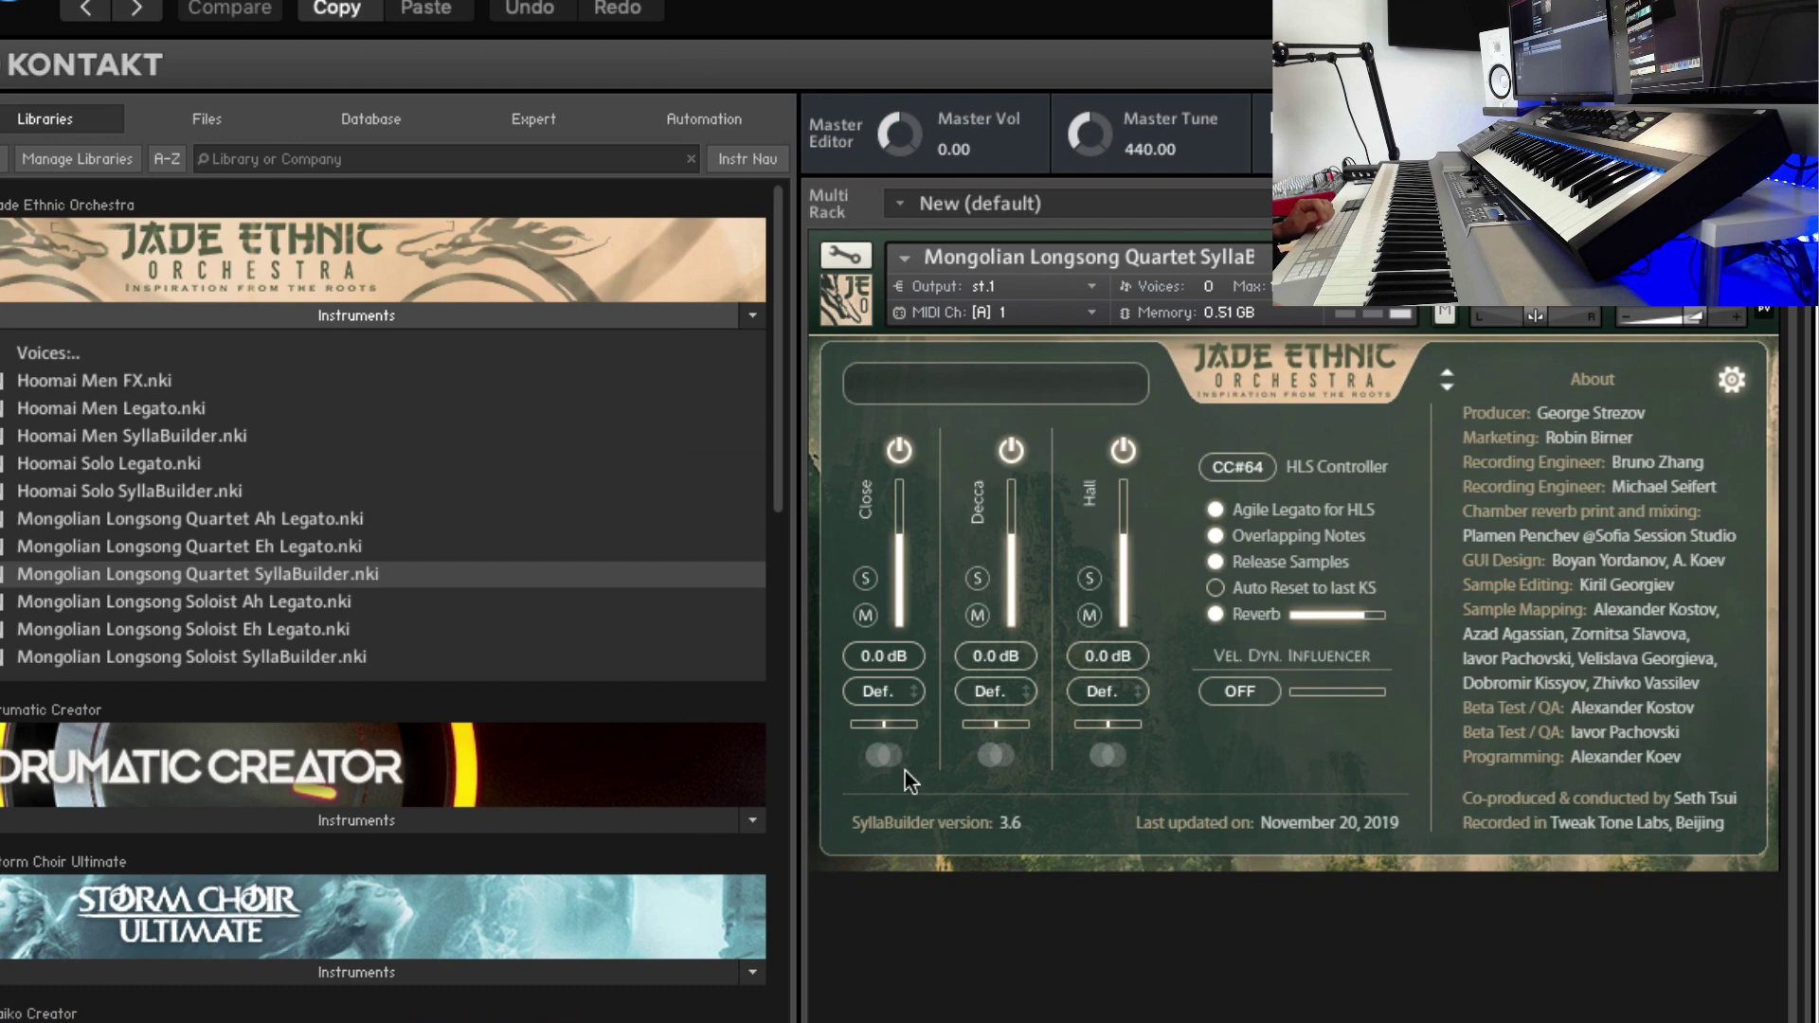
left_click(1734, 380)
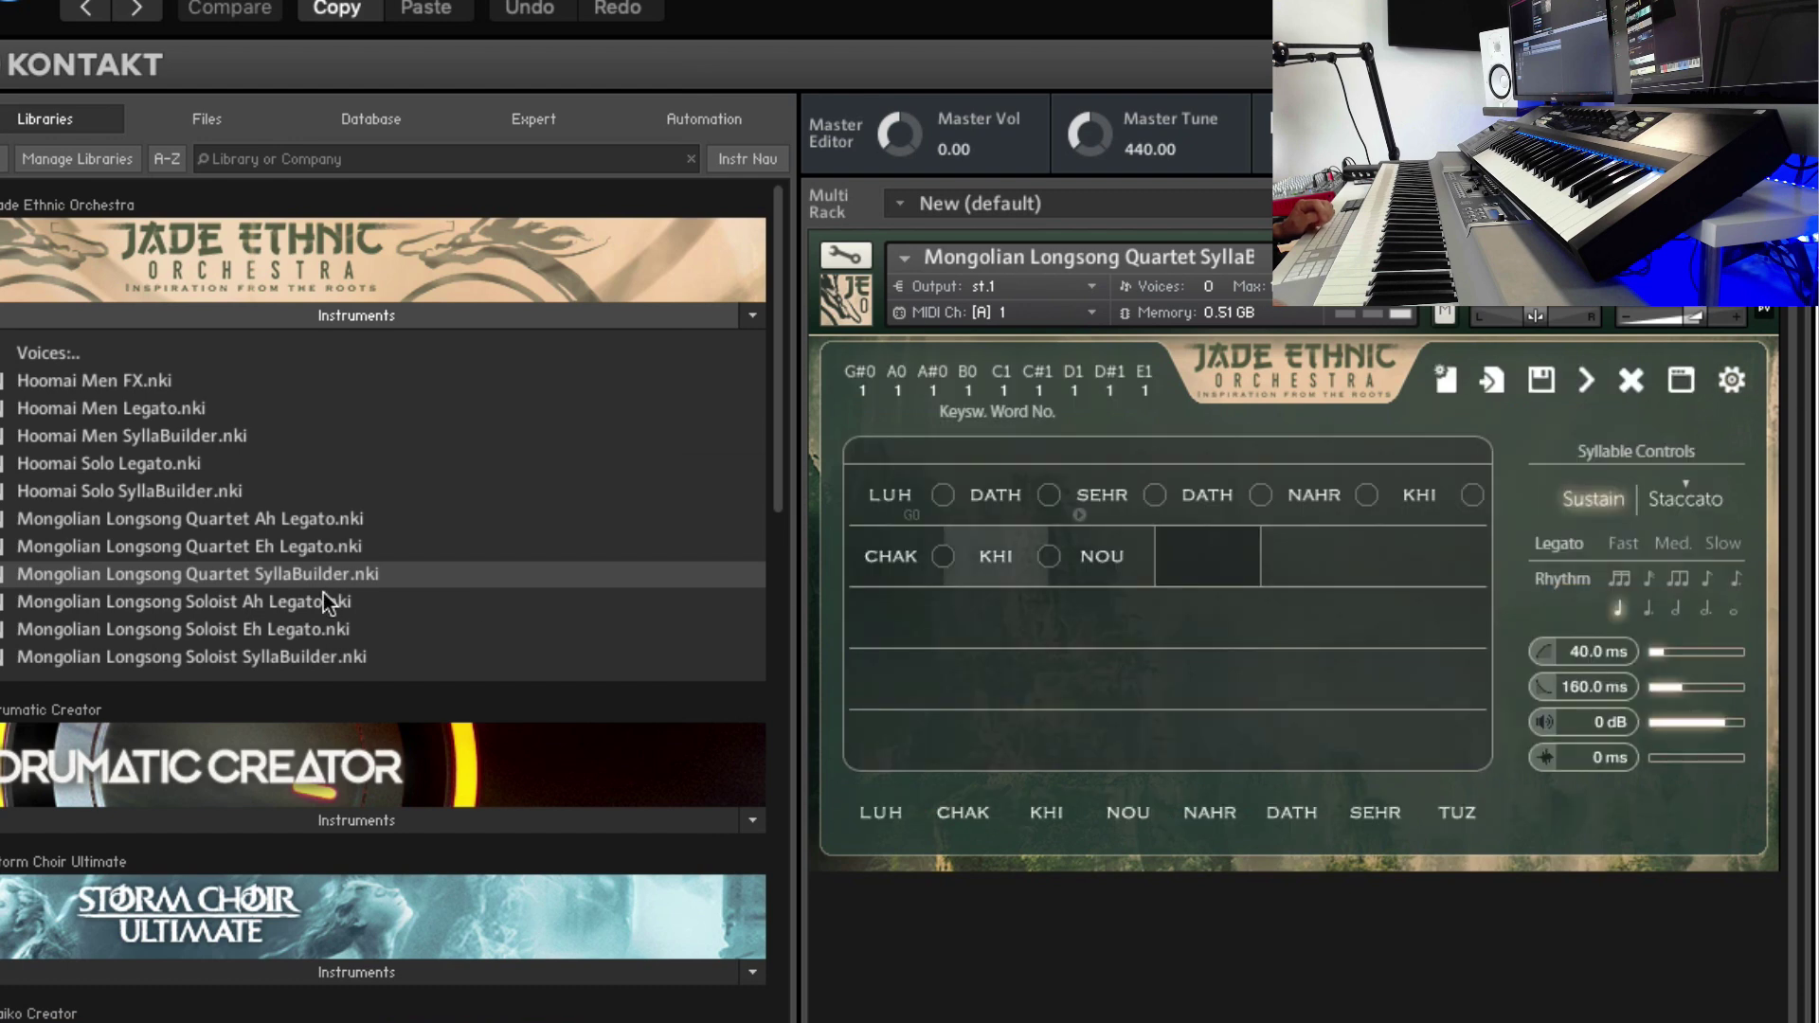
Step: Replace the quartet SyllaBuilder with Mongolian Longsong Soloist Eh Legato
left_click(311, 602)
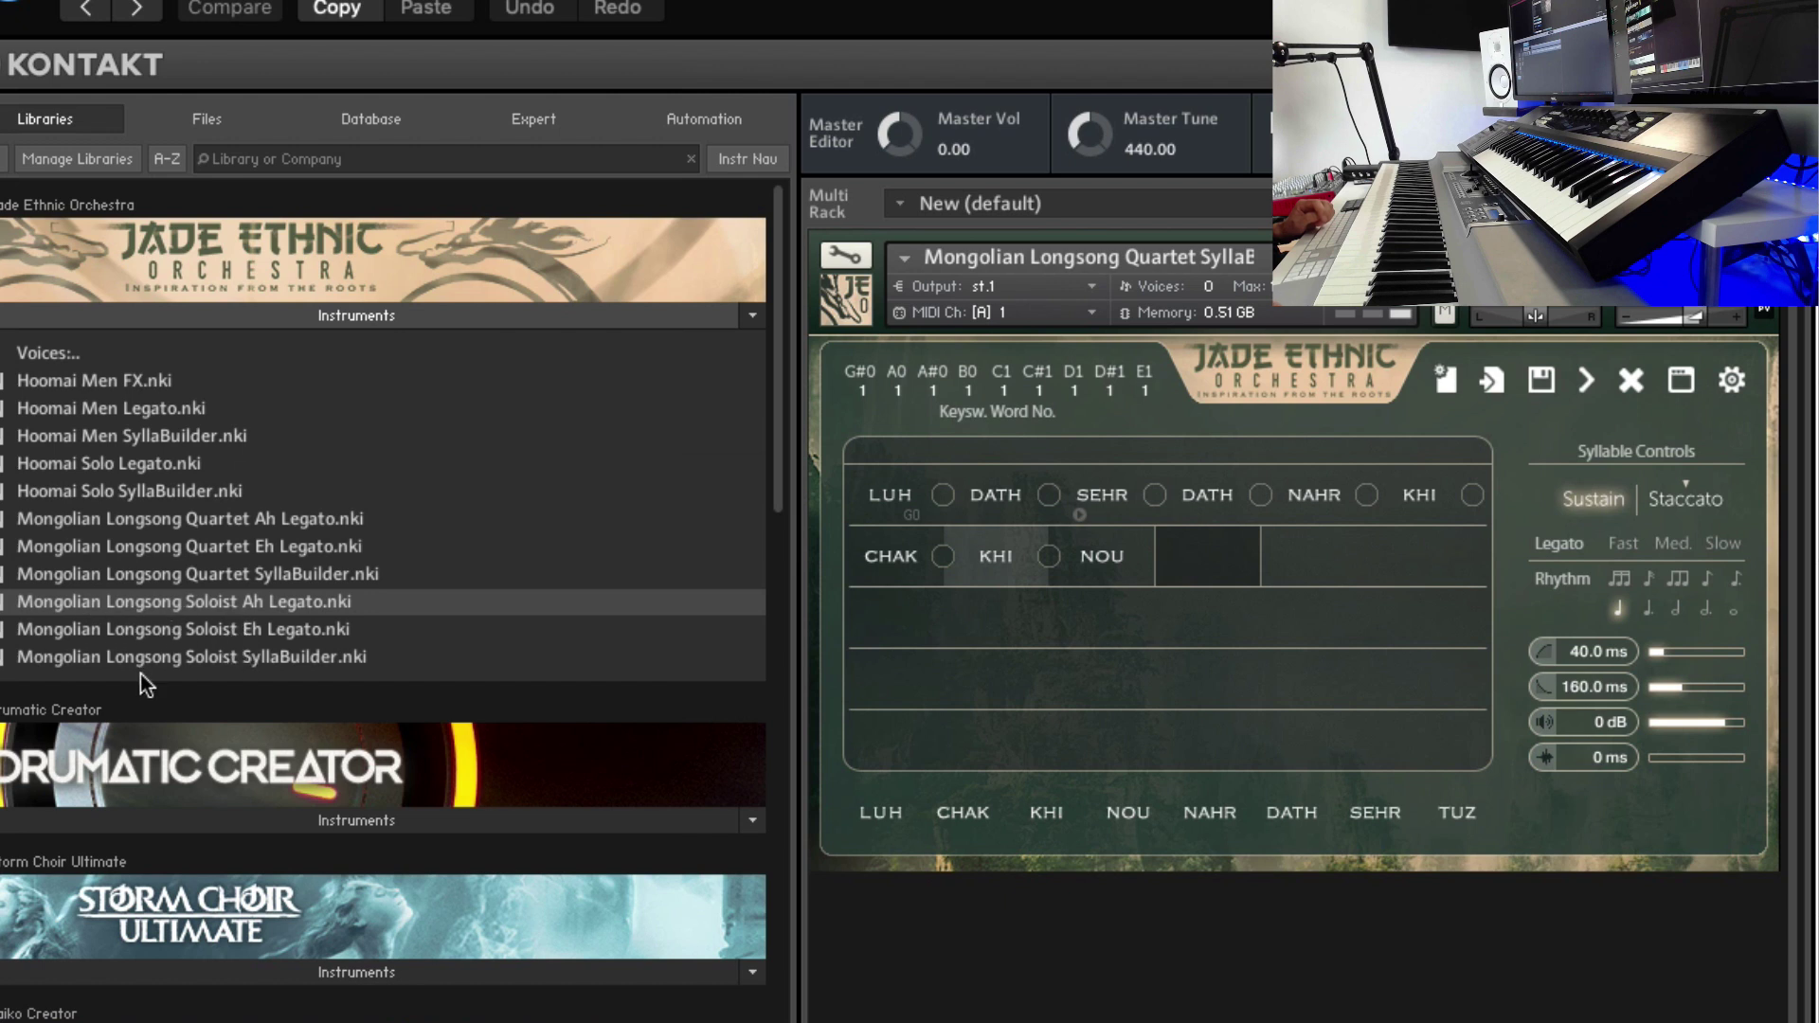
left_click(184, 628)
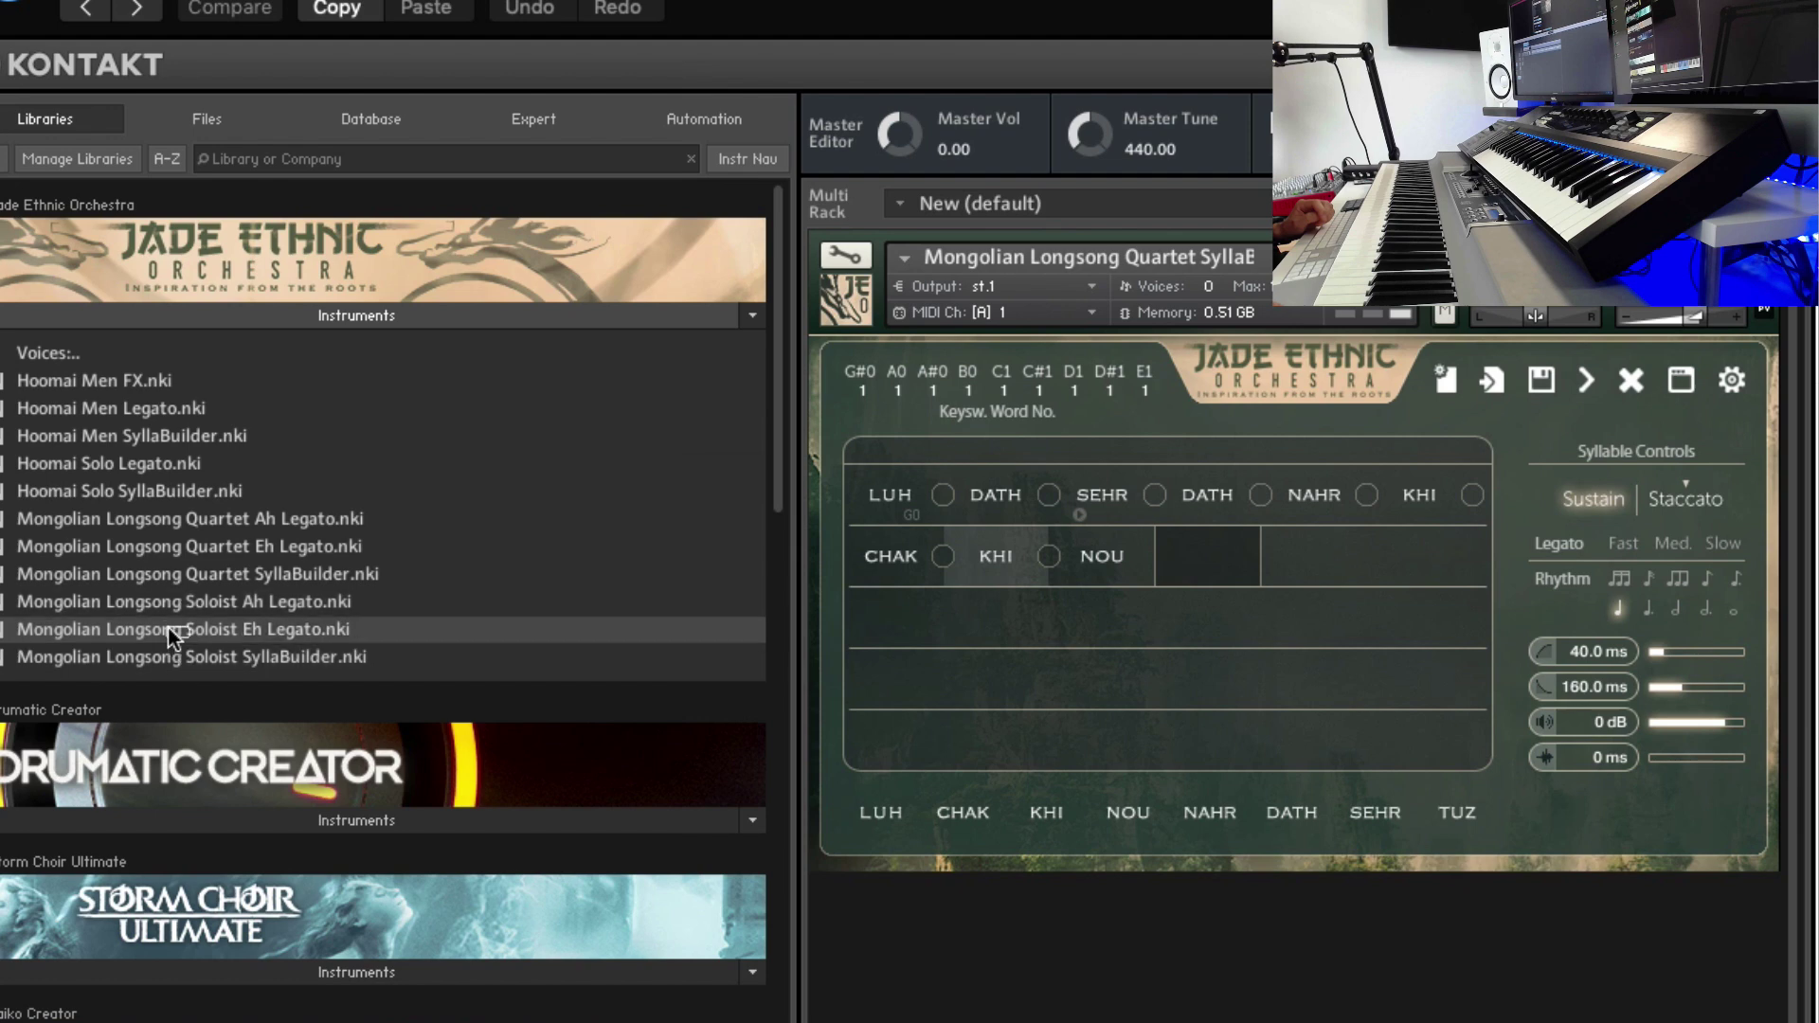
left_click_drag(165, 624, 1283, 540)
left_click(1563, 490)
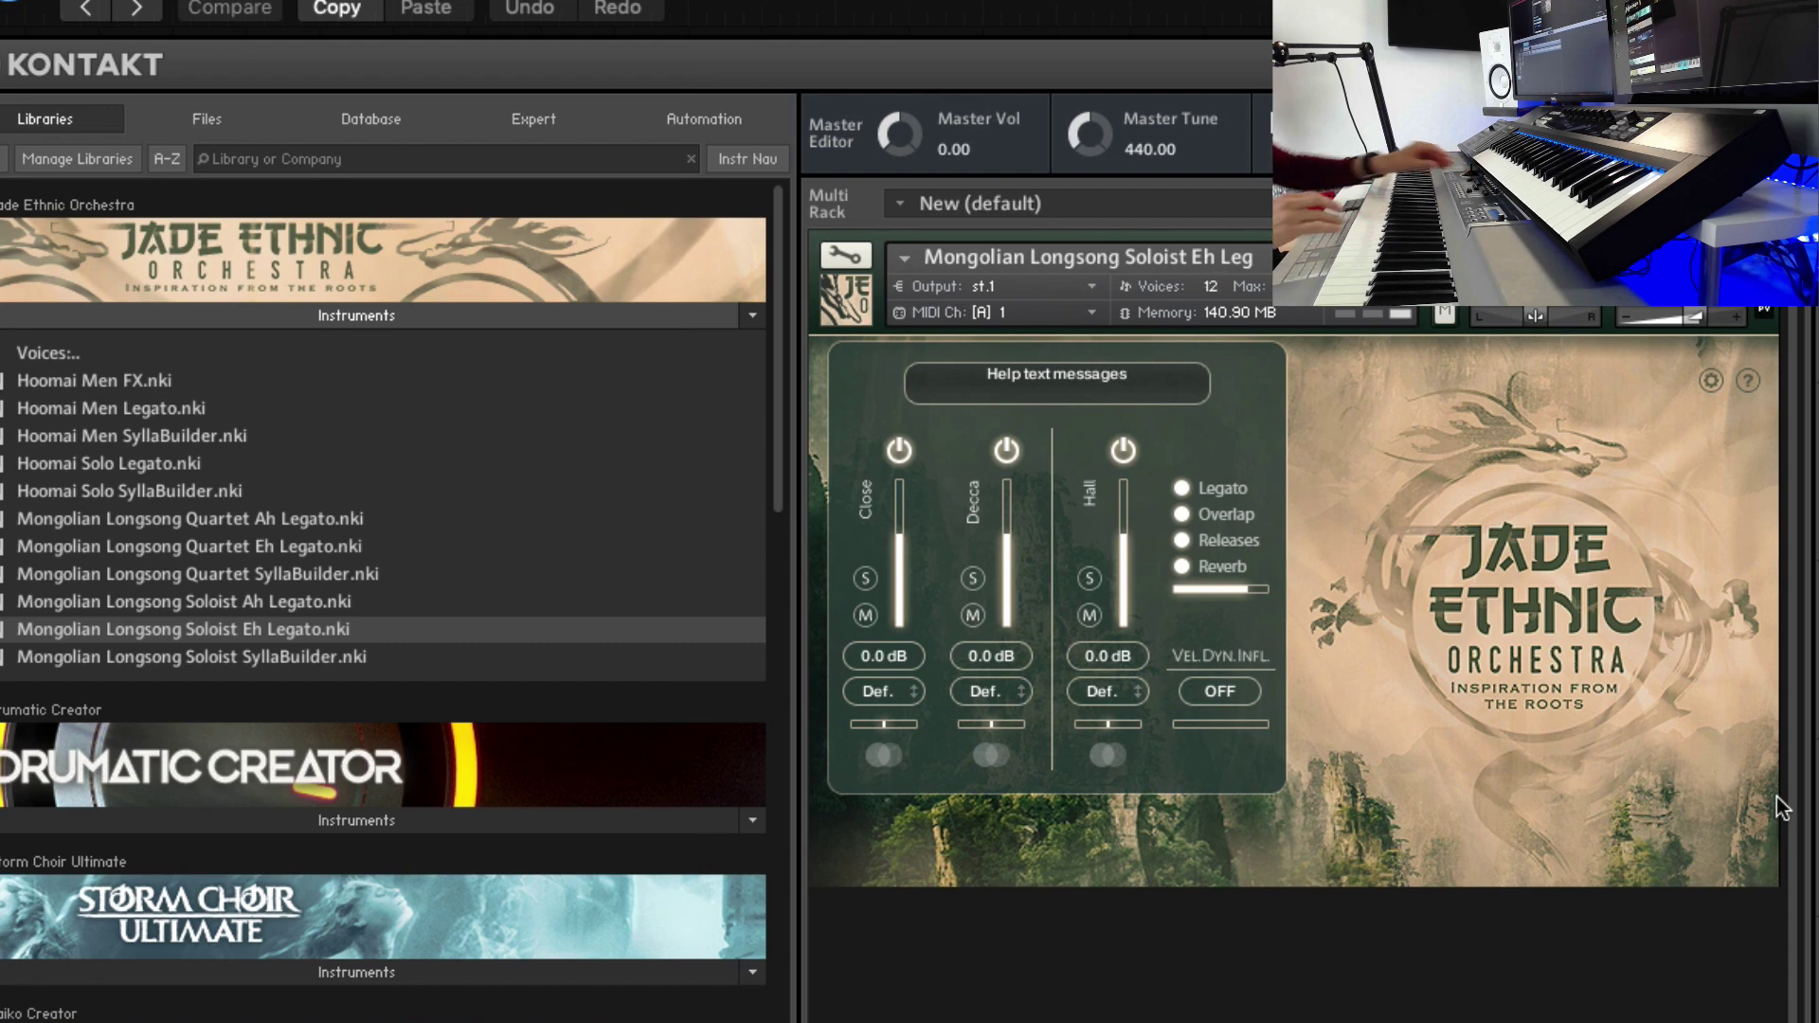
Step: Go to the library's Winds folder and load Dizi Alto Leg in place of the Longsong soloist
left_click(42, 354)
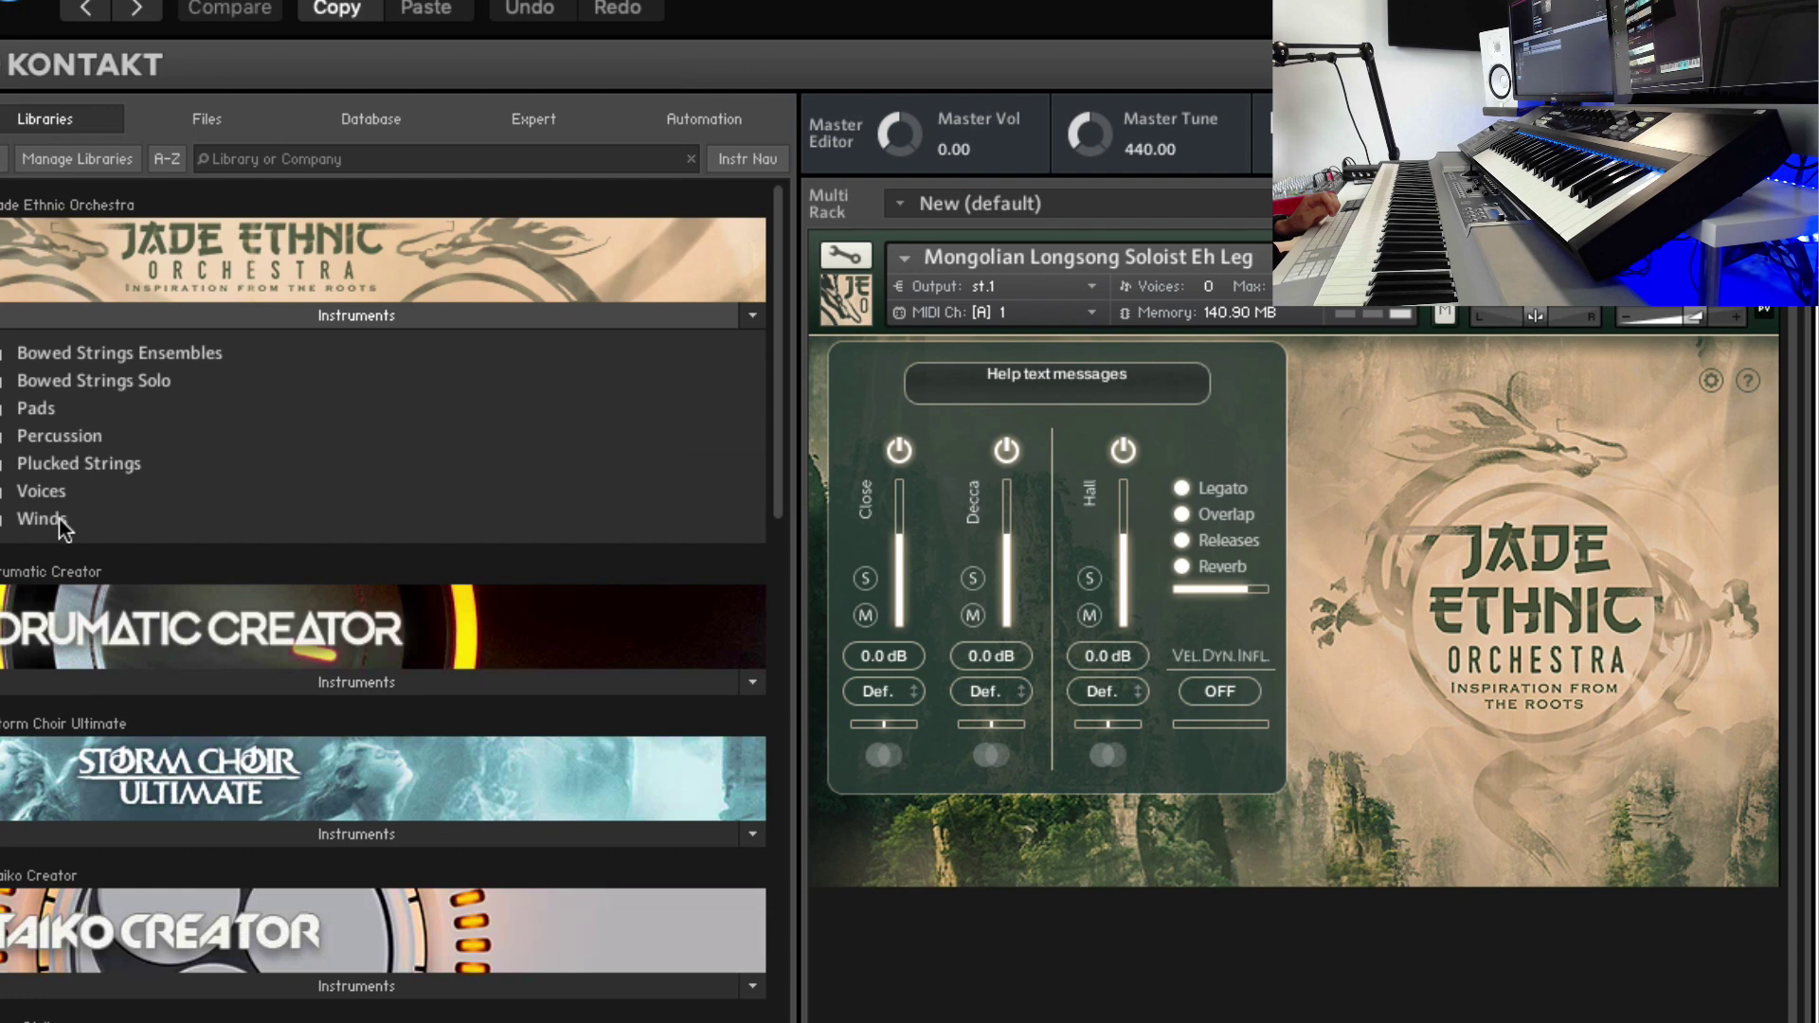
left_click(59, 520)
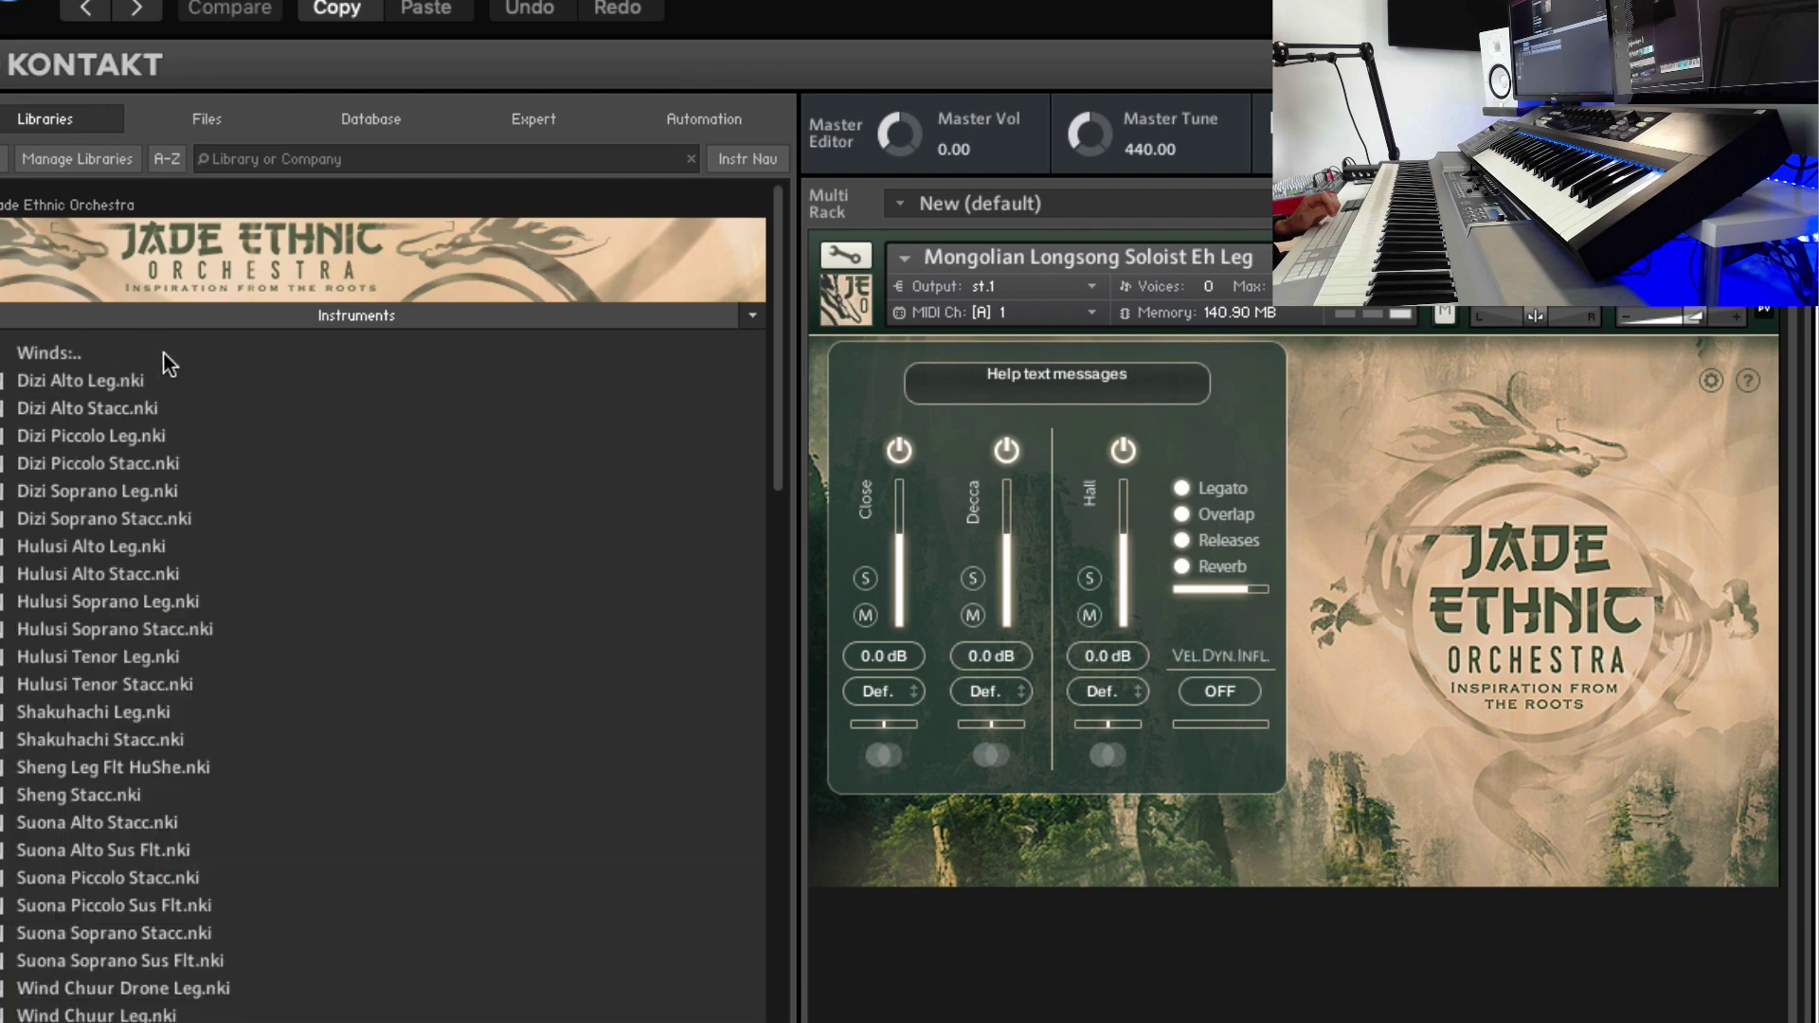
double_click(108, 390)
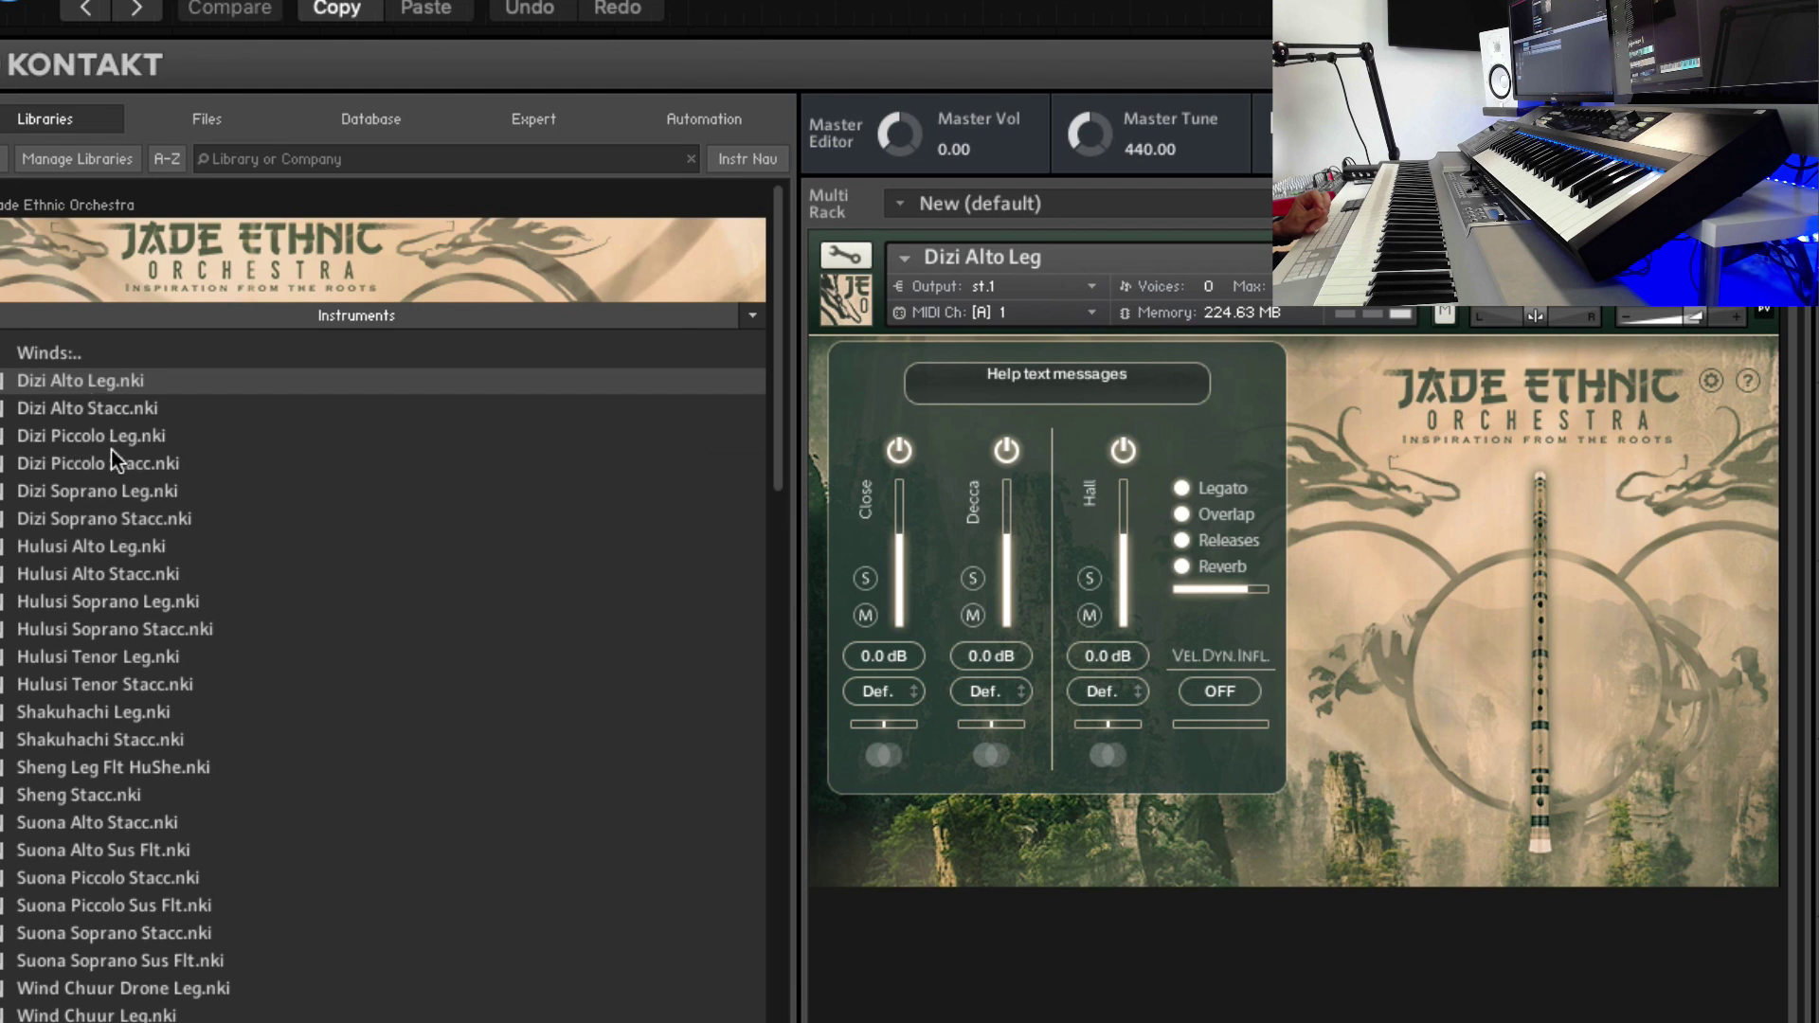
Step: Load Dizi Soprano Leg, and after it replace that with Dizi Piccolo Leg
left_click(115, 511)
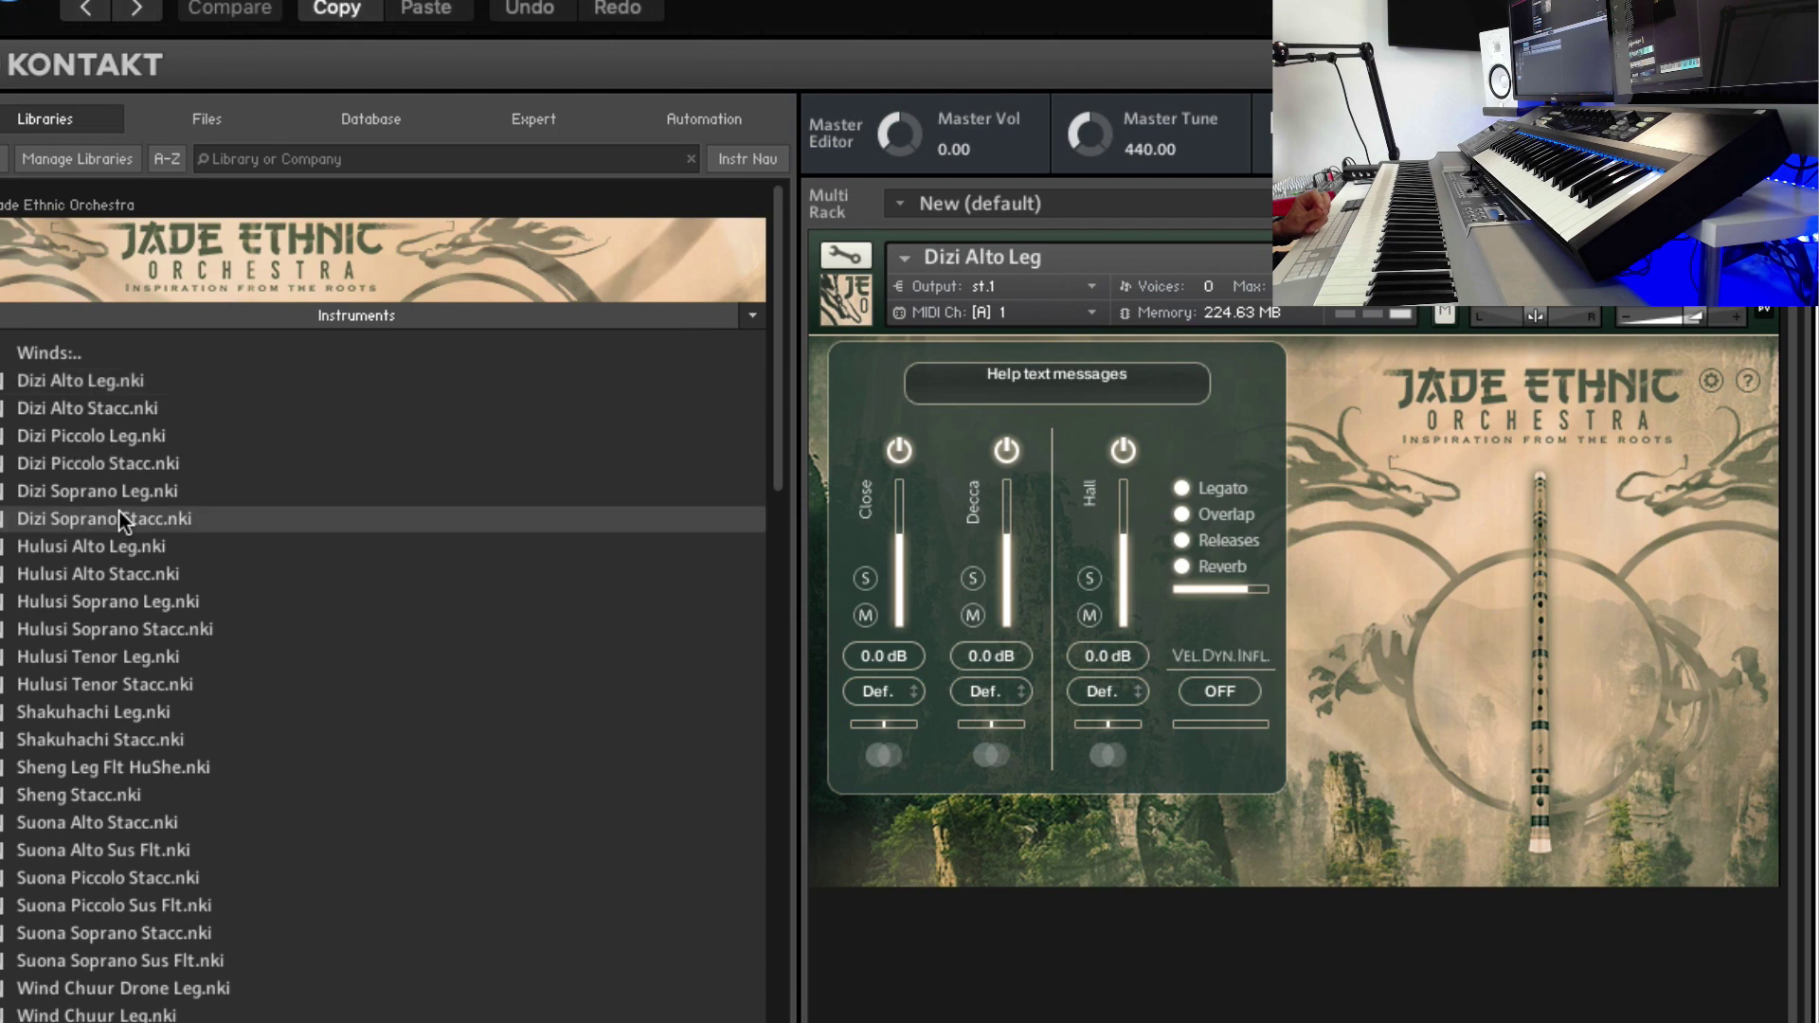
left_click(105, 495)
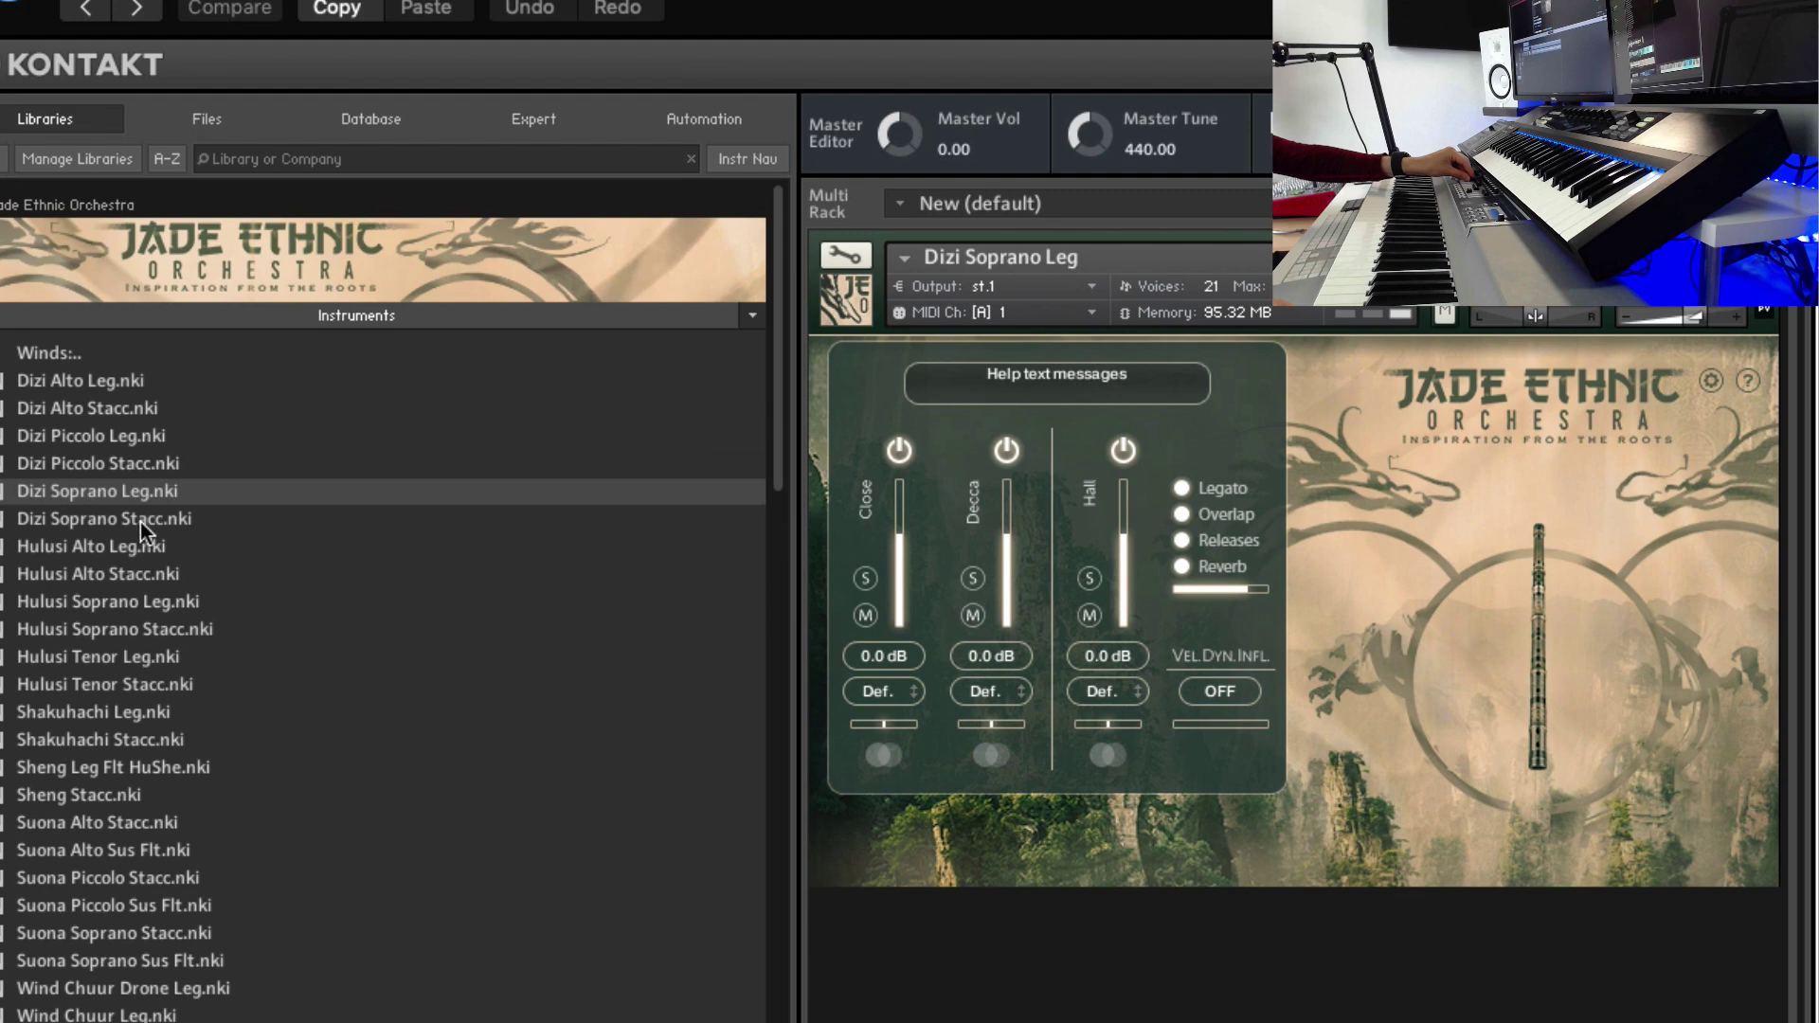
left_click_drag(110, 436, 1398, 585)
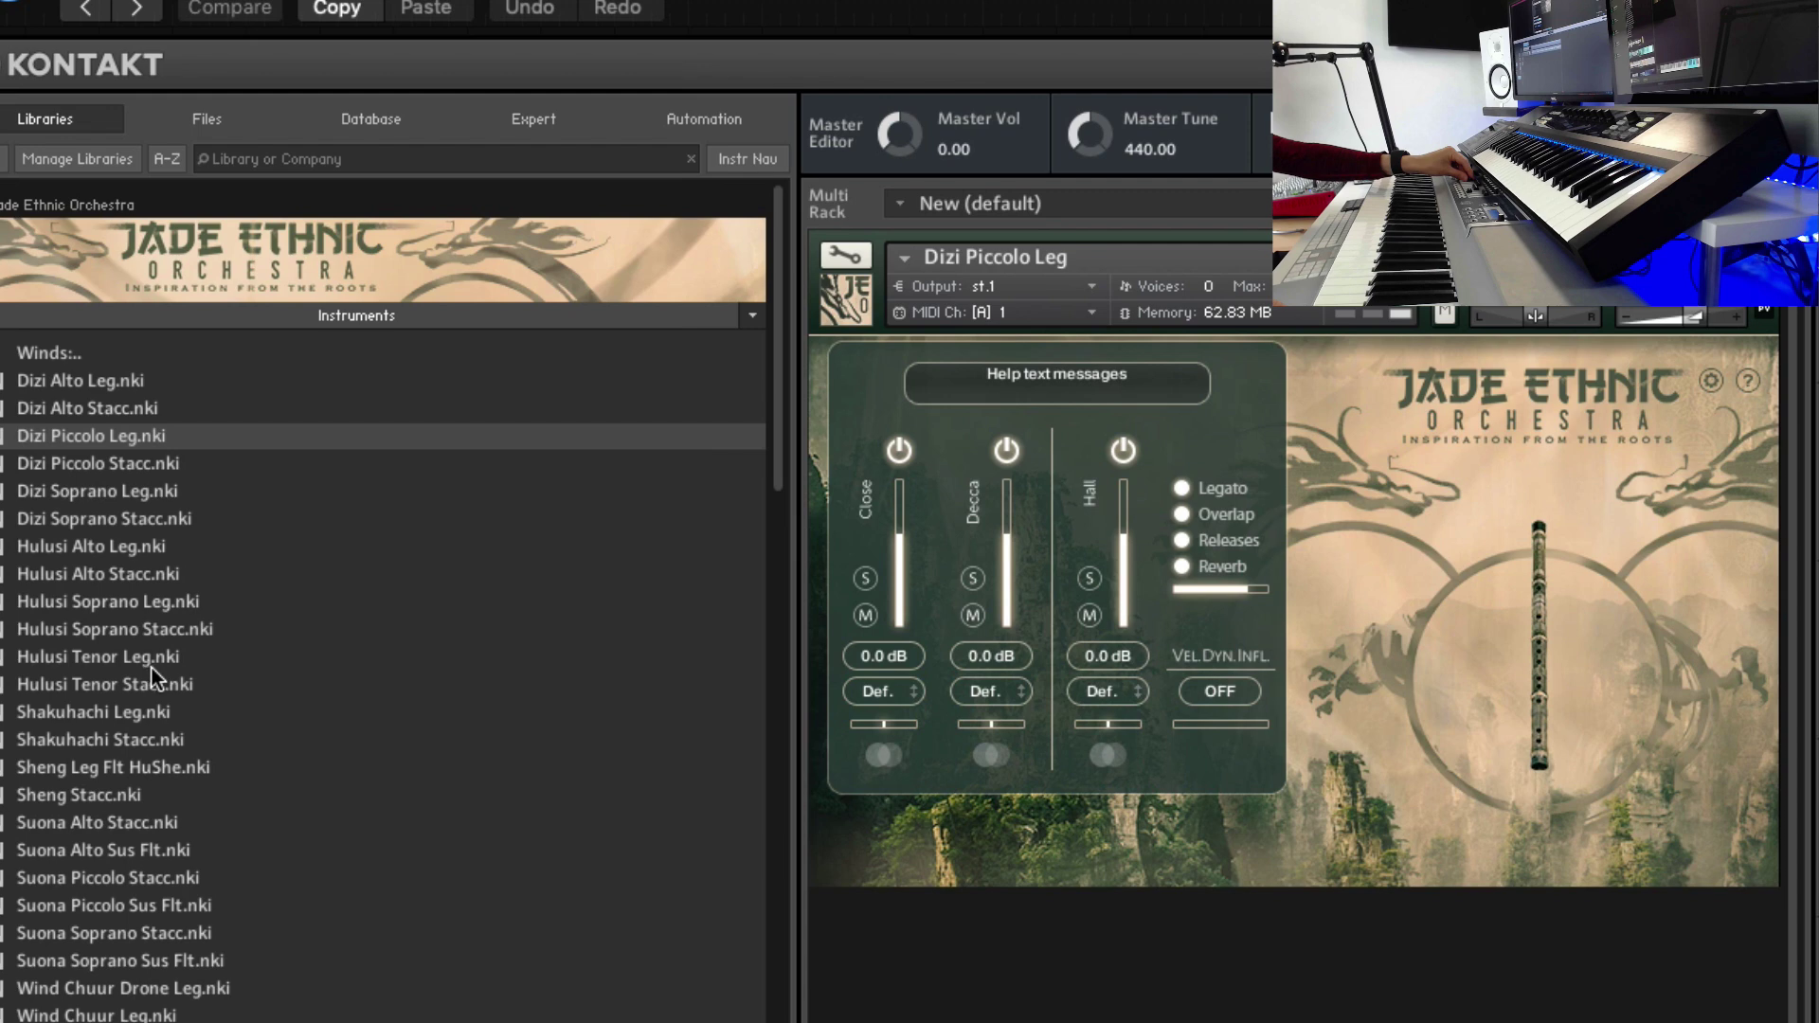
Step: Load Hulusi Alto Leg in place of the Dizi, and after it replace that with Hulusi Soprano Leg
left_click(121, 600)
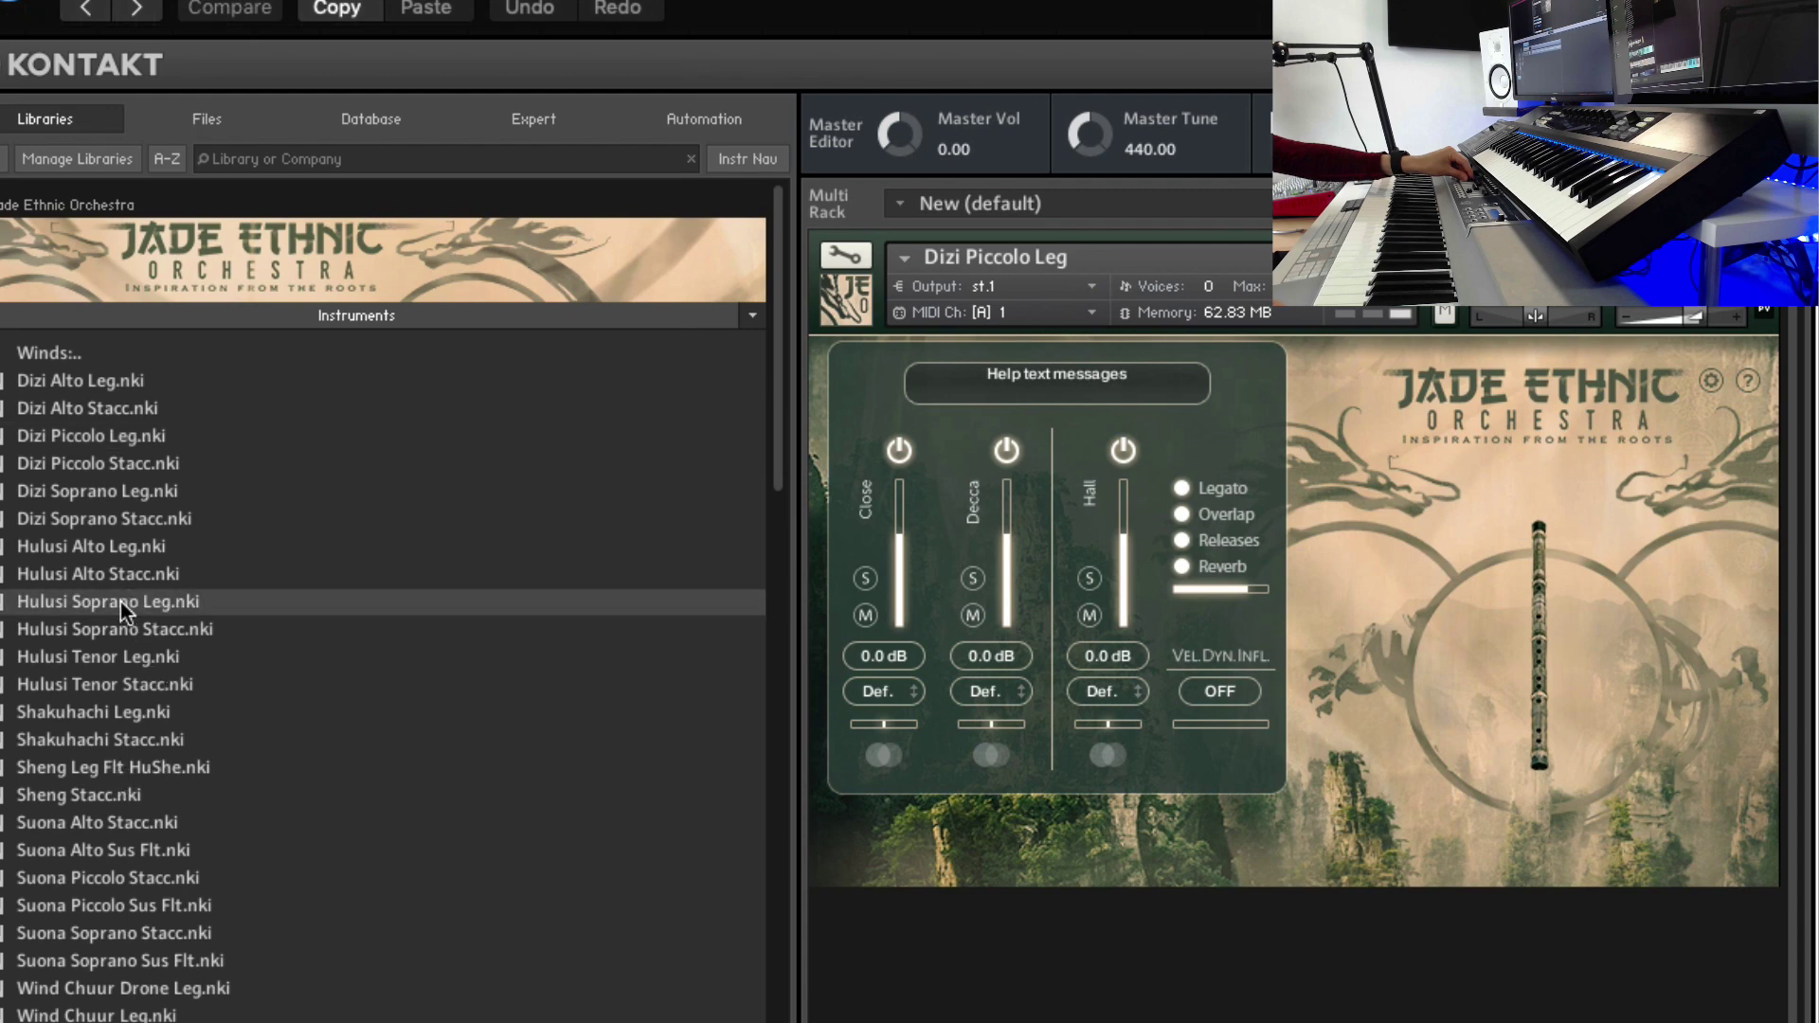
double_click(71, 545)
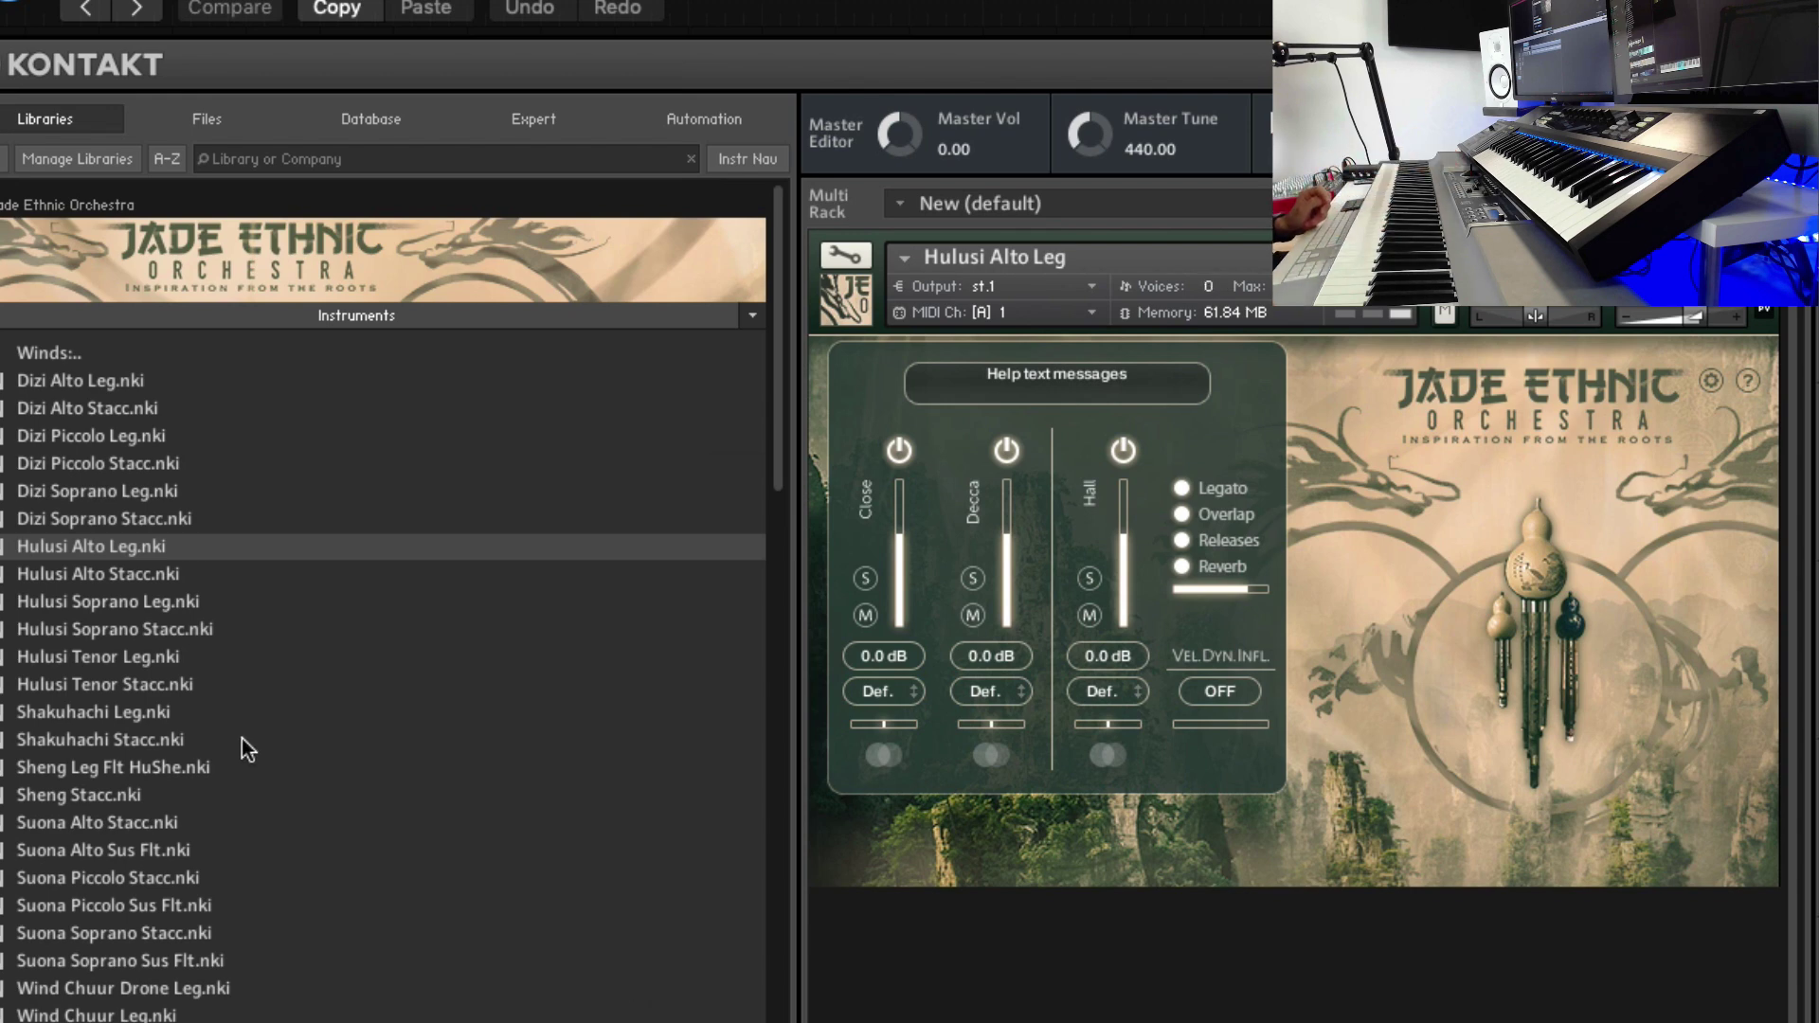
left_click_drag(113, 604, 1202, 610)
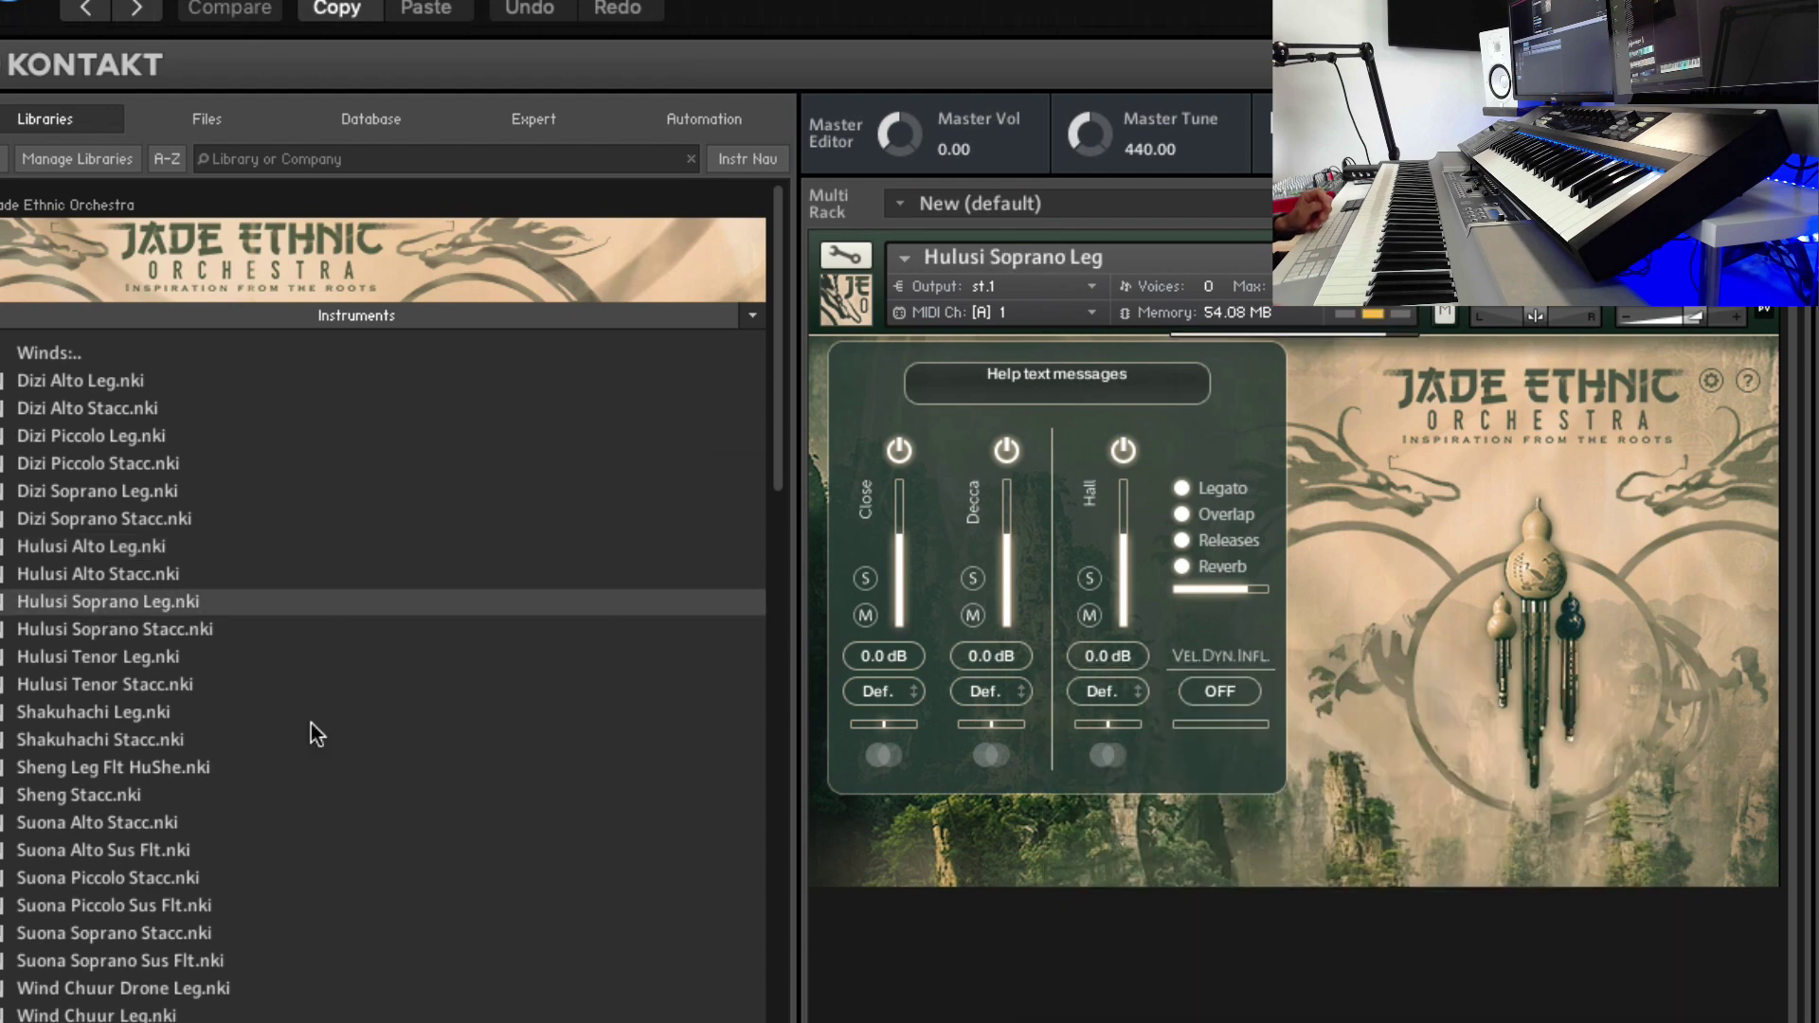
Step: Load Hulusi Soprano Stacc, and after it replace that with Hulusi Tenor Leg
left_click(152, 637)
left_click_drag(151, 636, 1165, 576)
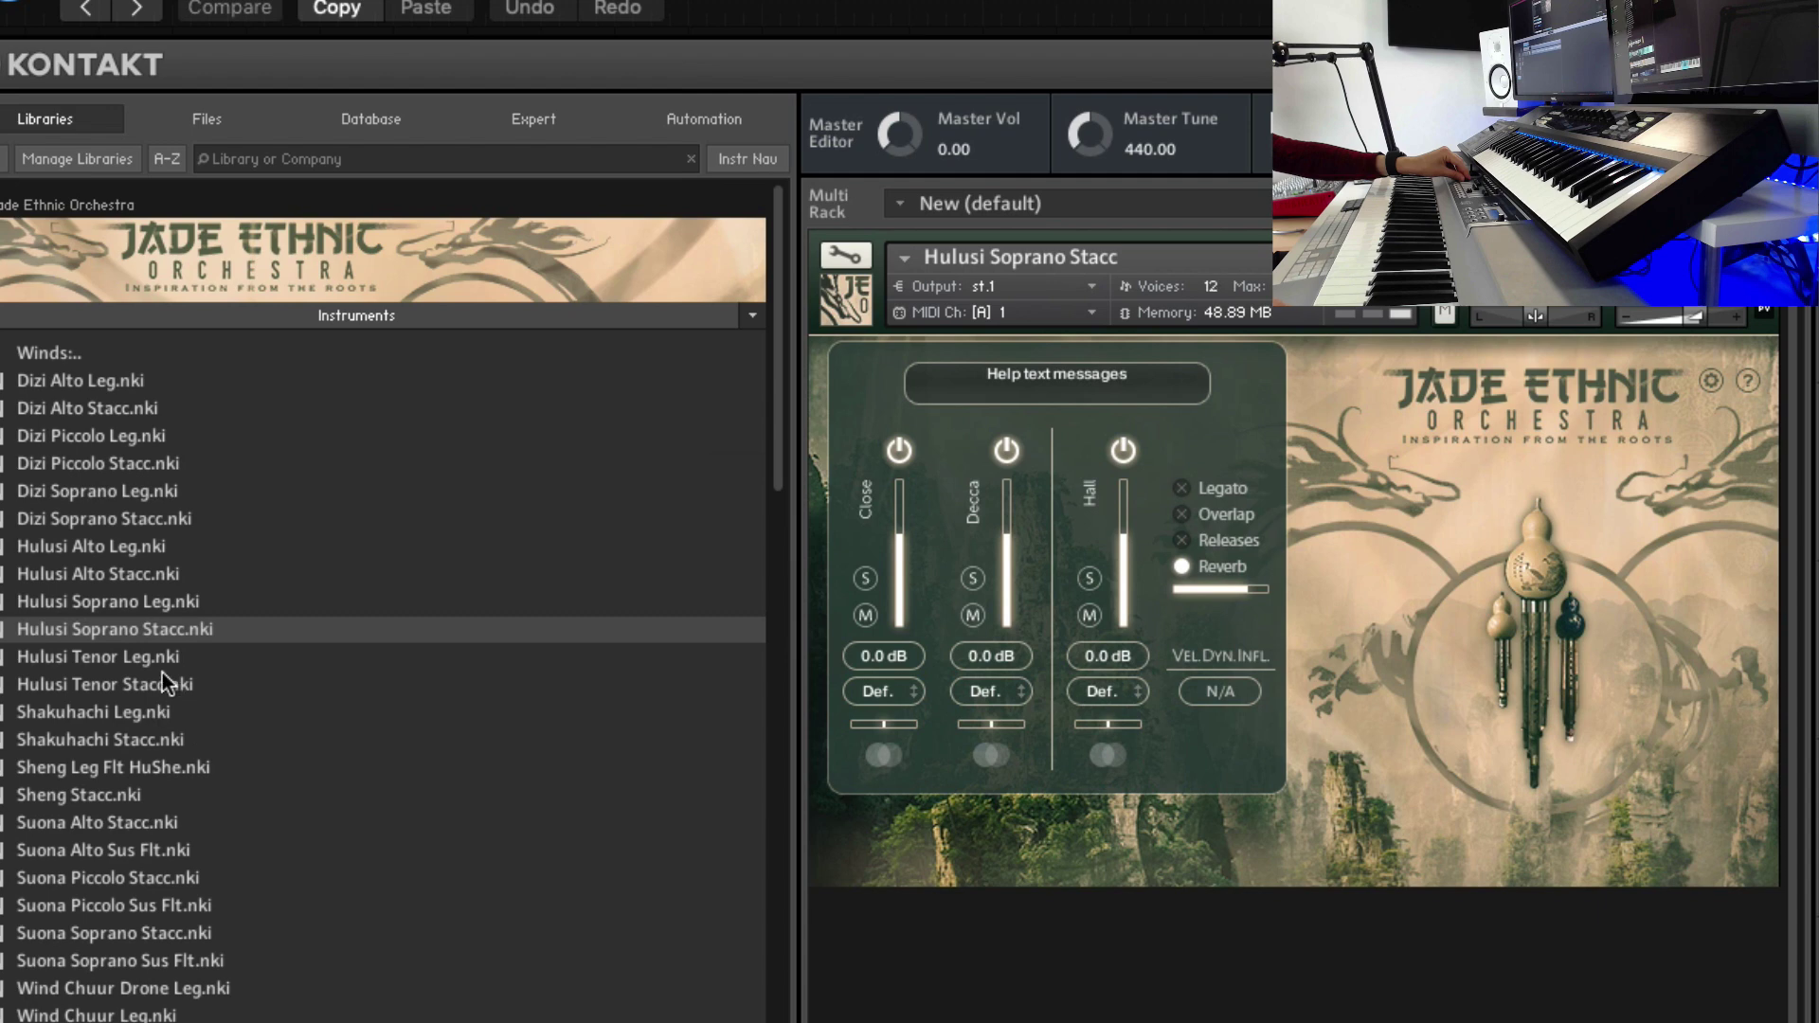
left_click(121, 666)
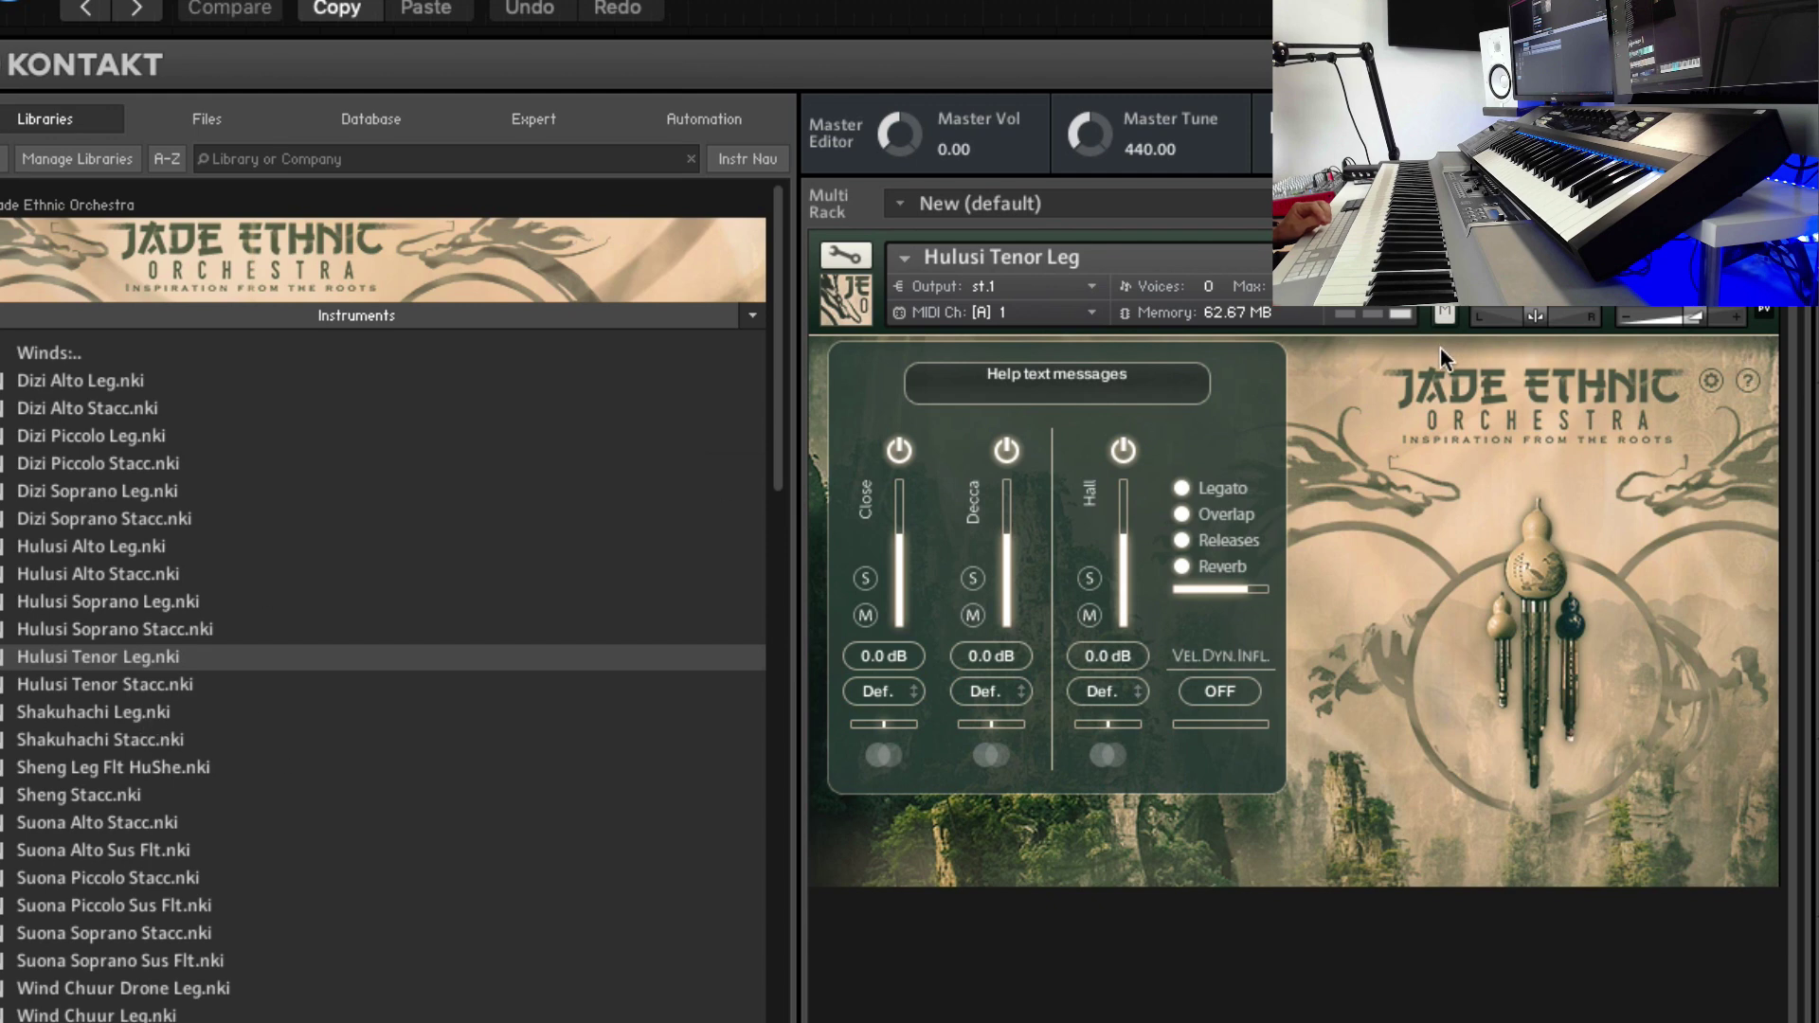
Step: Load Shakuhachi Leg in place of the Hulusi, and after it replace that with Sheng Leg Flt HuShe
left_click(88, 713)
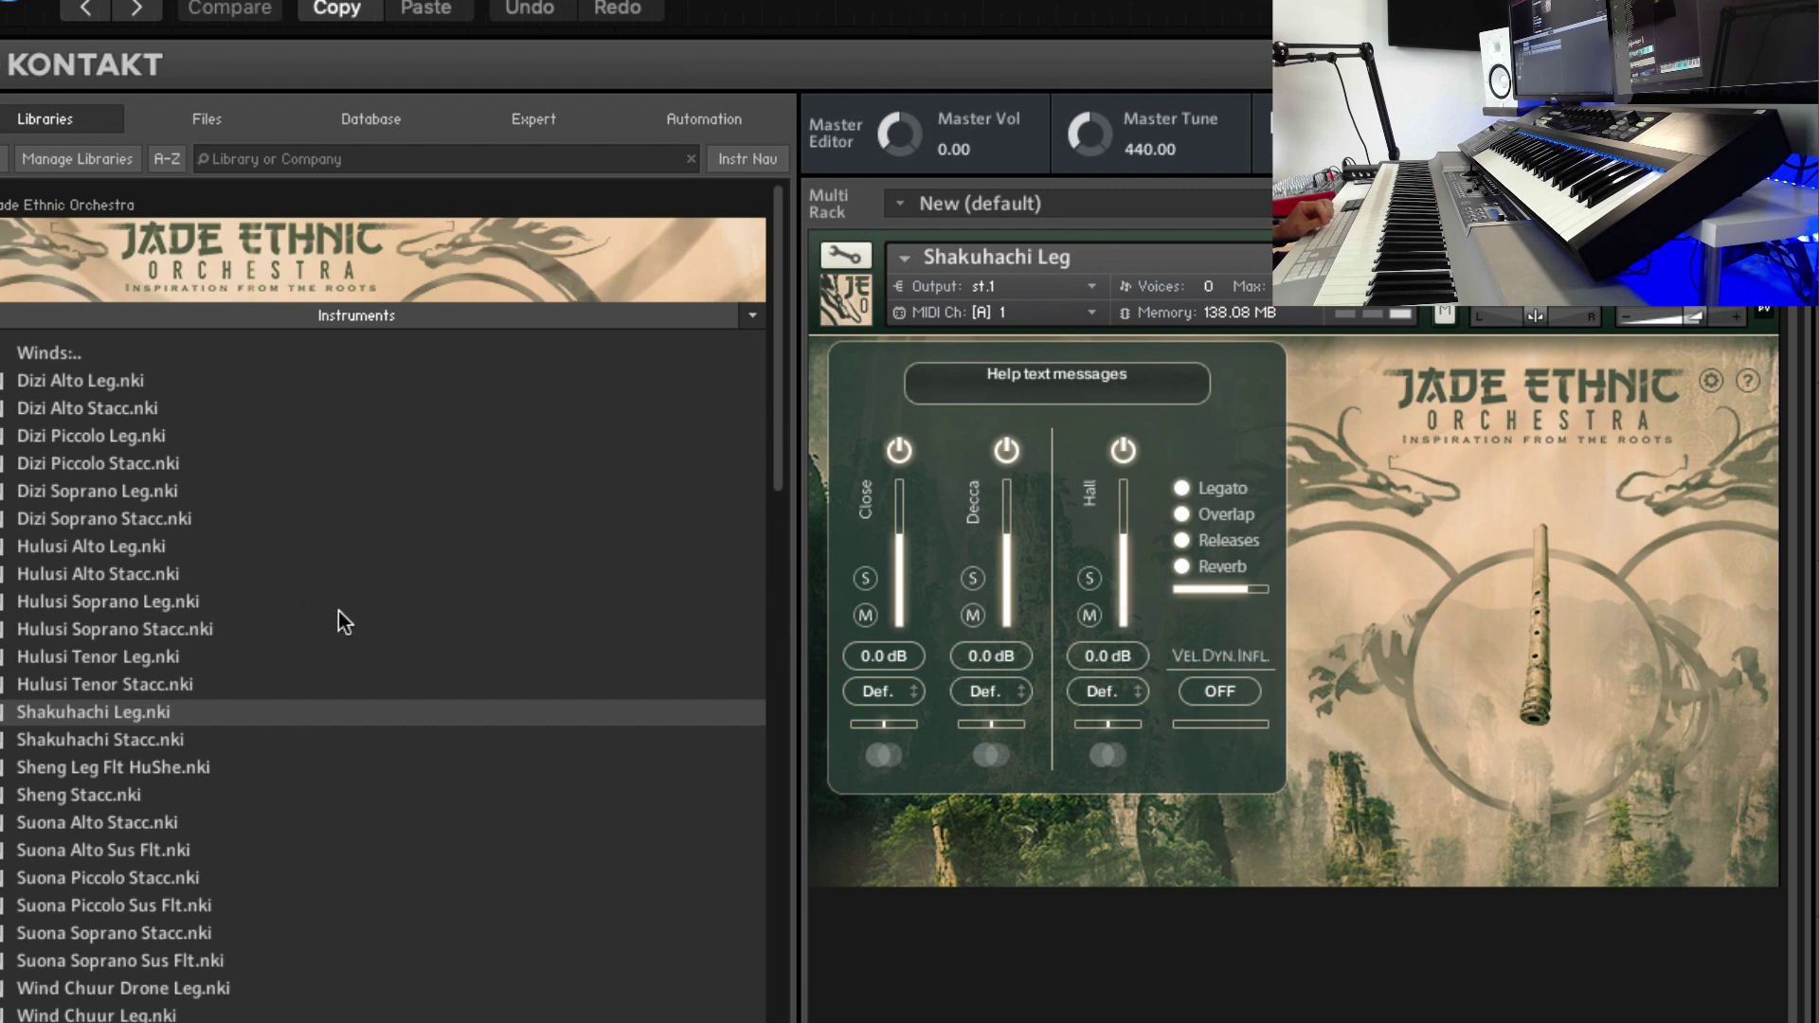
left_click(135, 770)
left_click_drag(85, 779, 1715, 595)
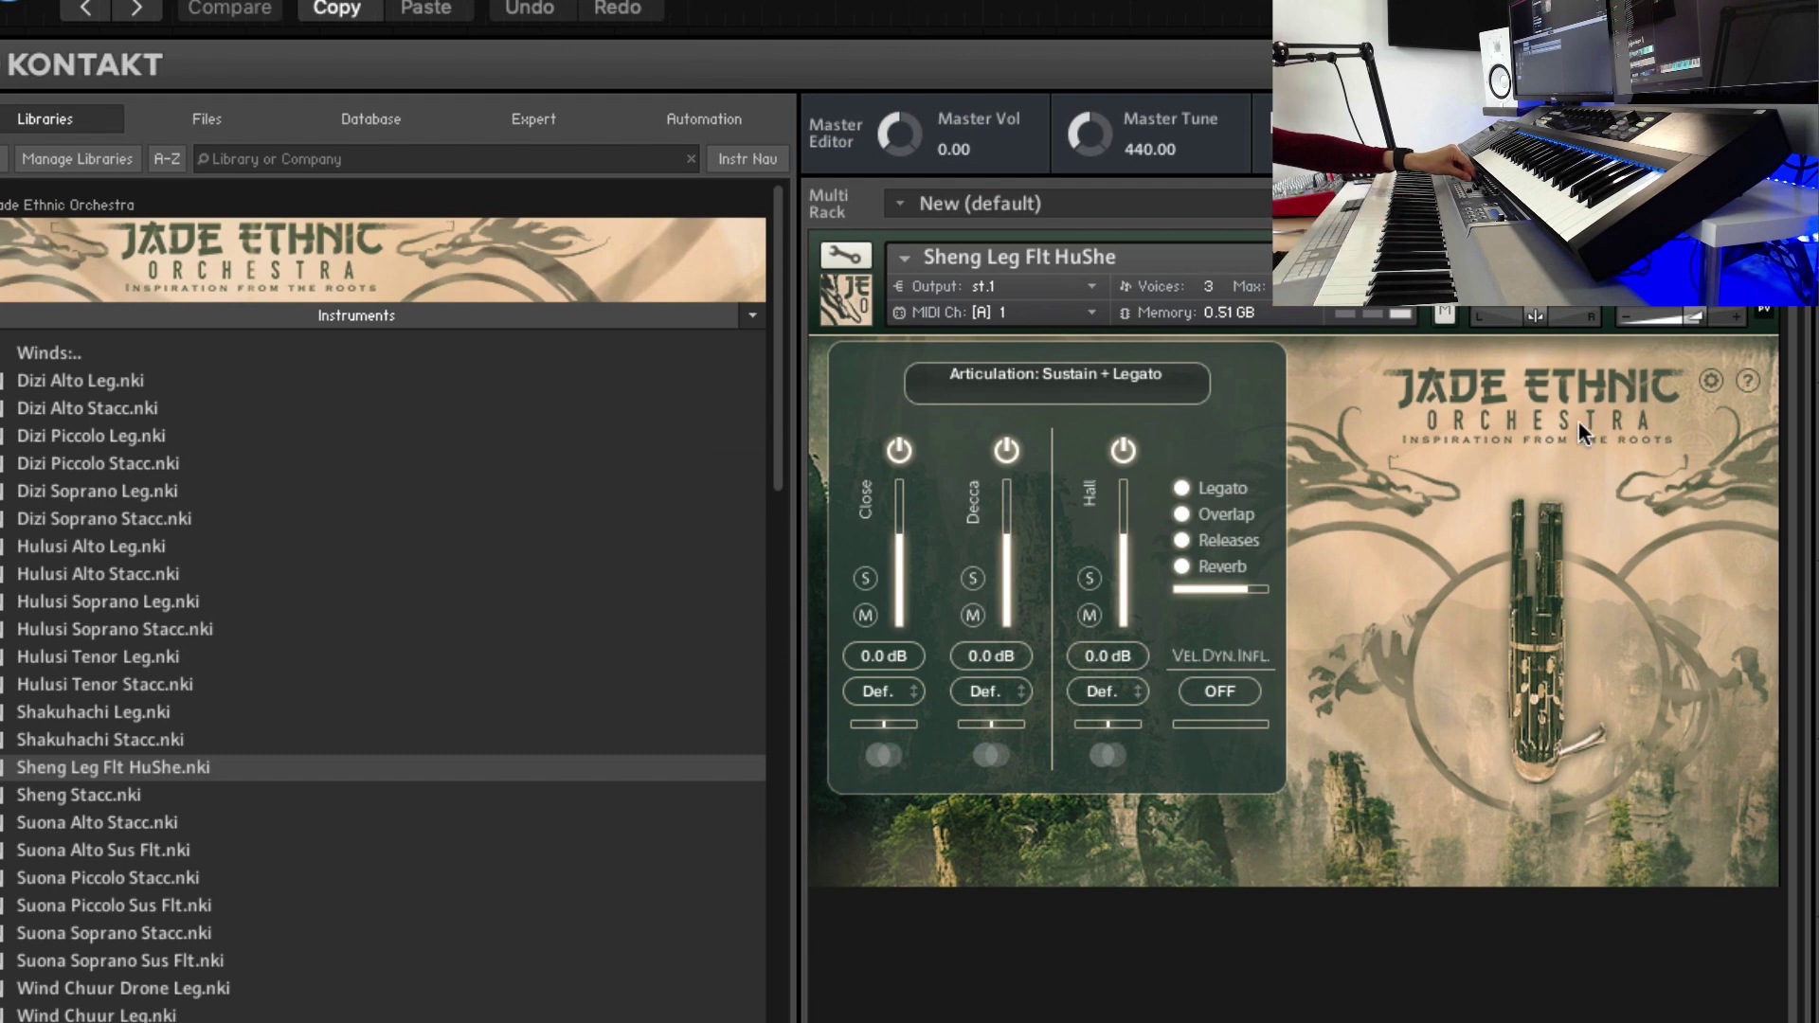
Step: Load Suona Alto Sus Flt in place of the Sheng, then open and close its settings page
left_click(89, 831)
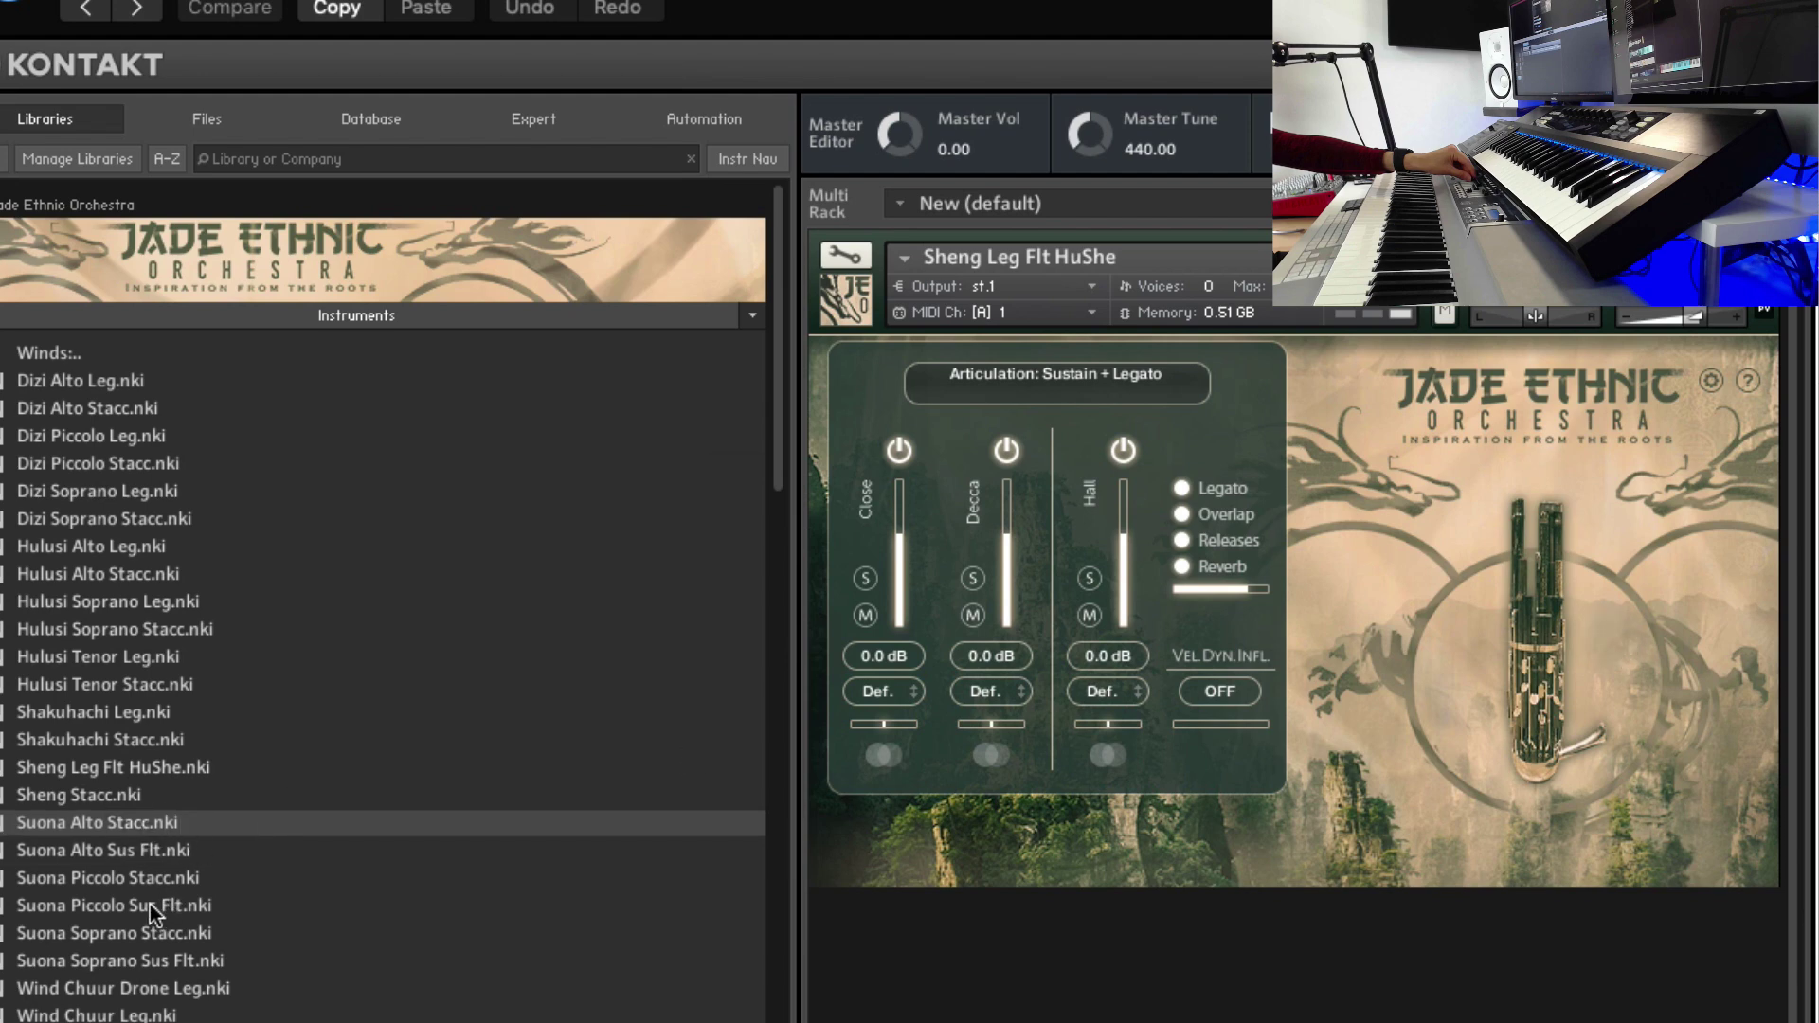
left_click_drag(123, 850, 1445, 614)
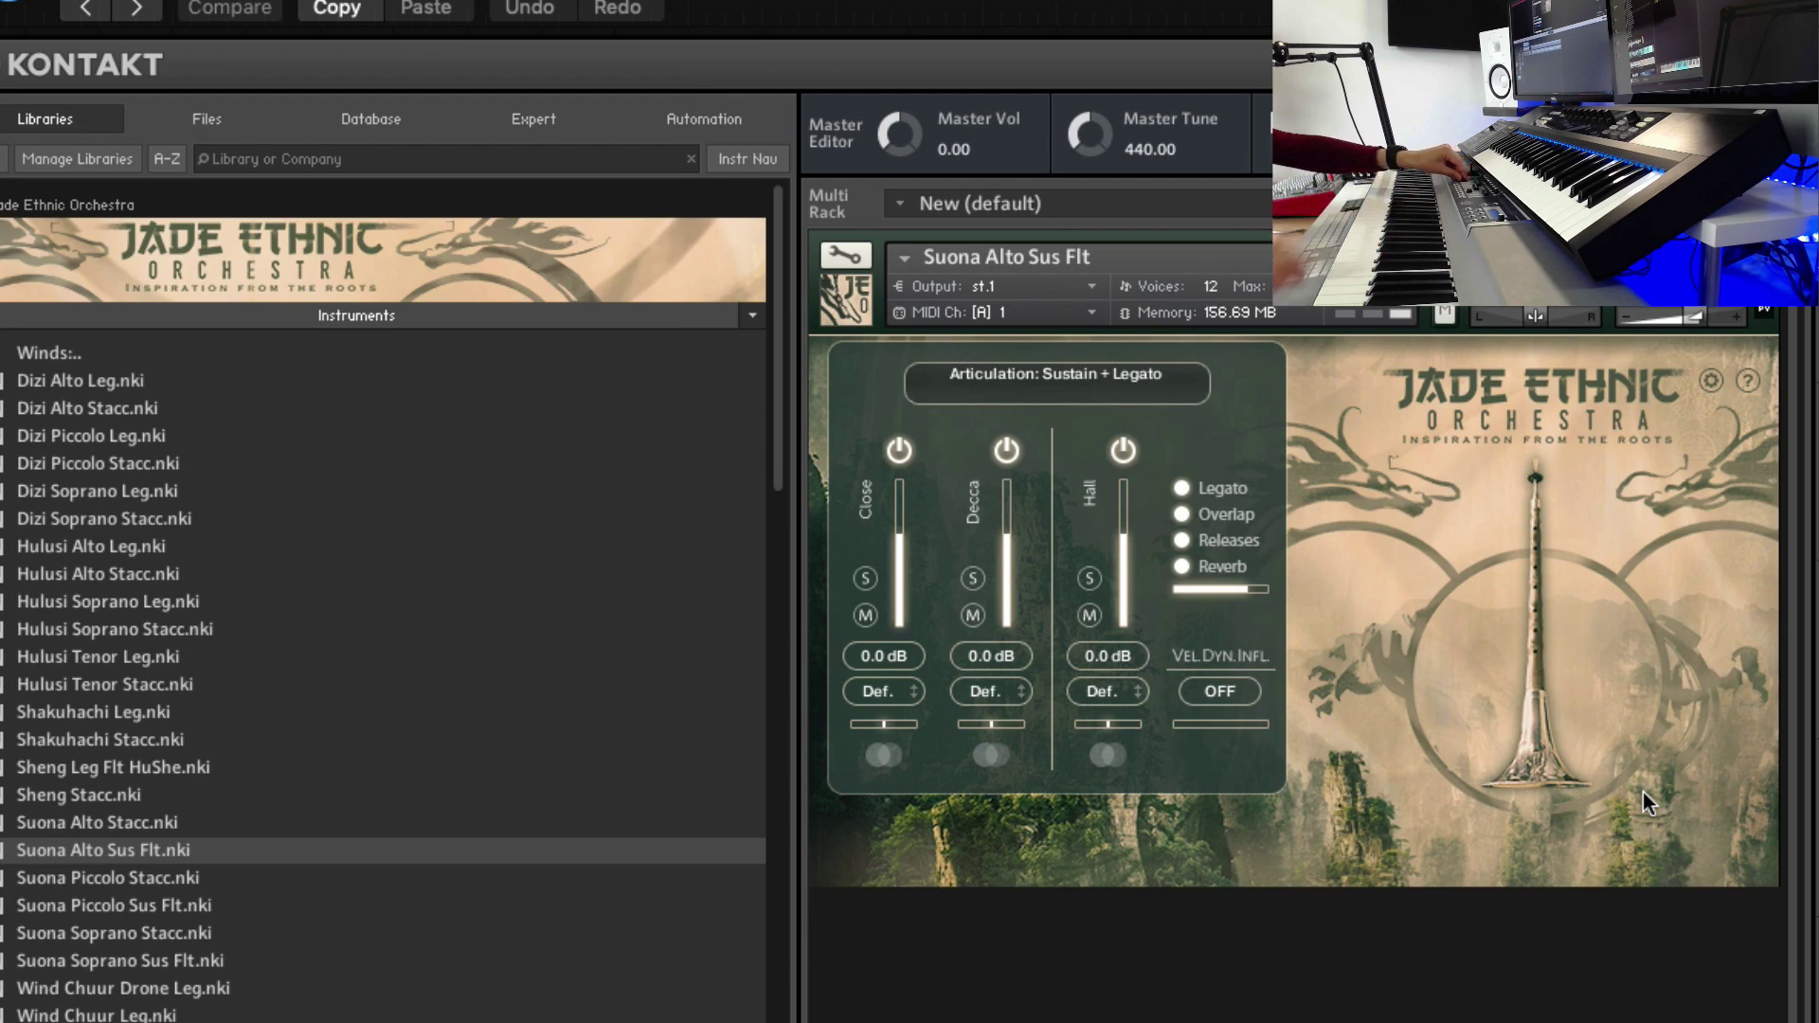
left_click(1710, 380)
left_click(1709, 382)
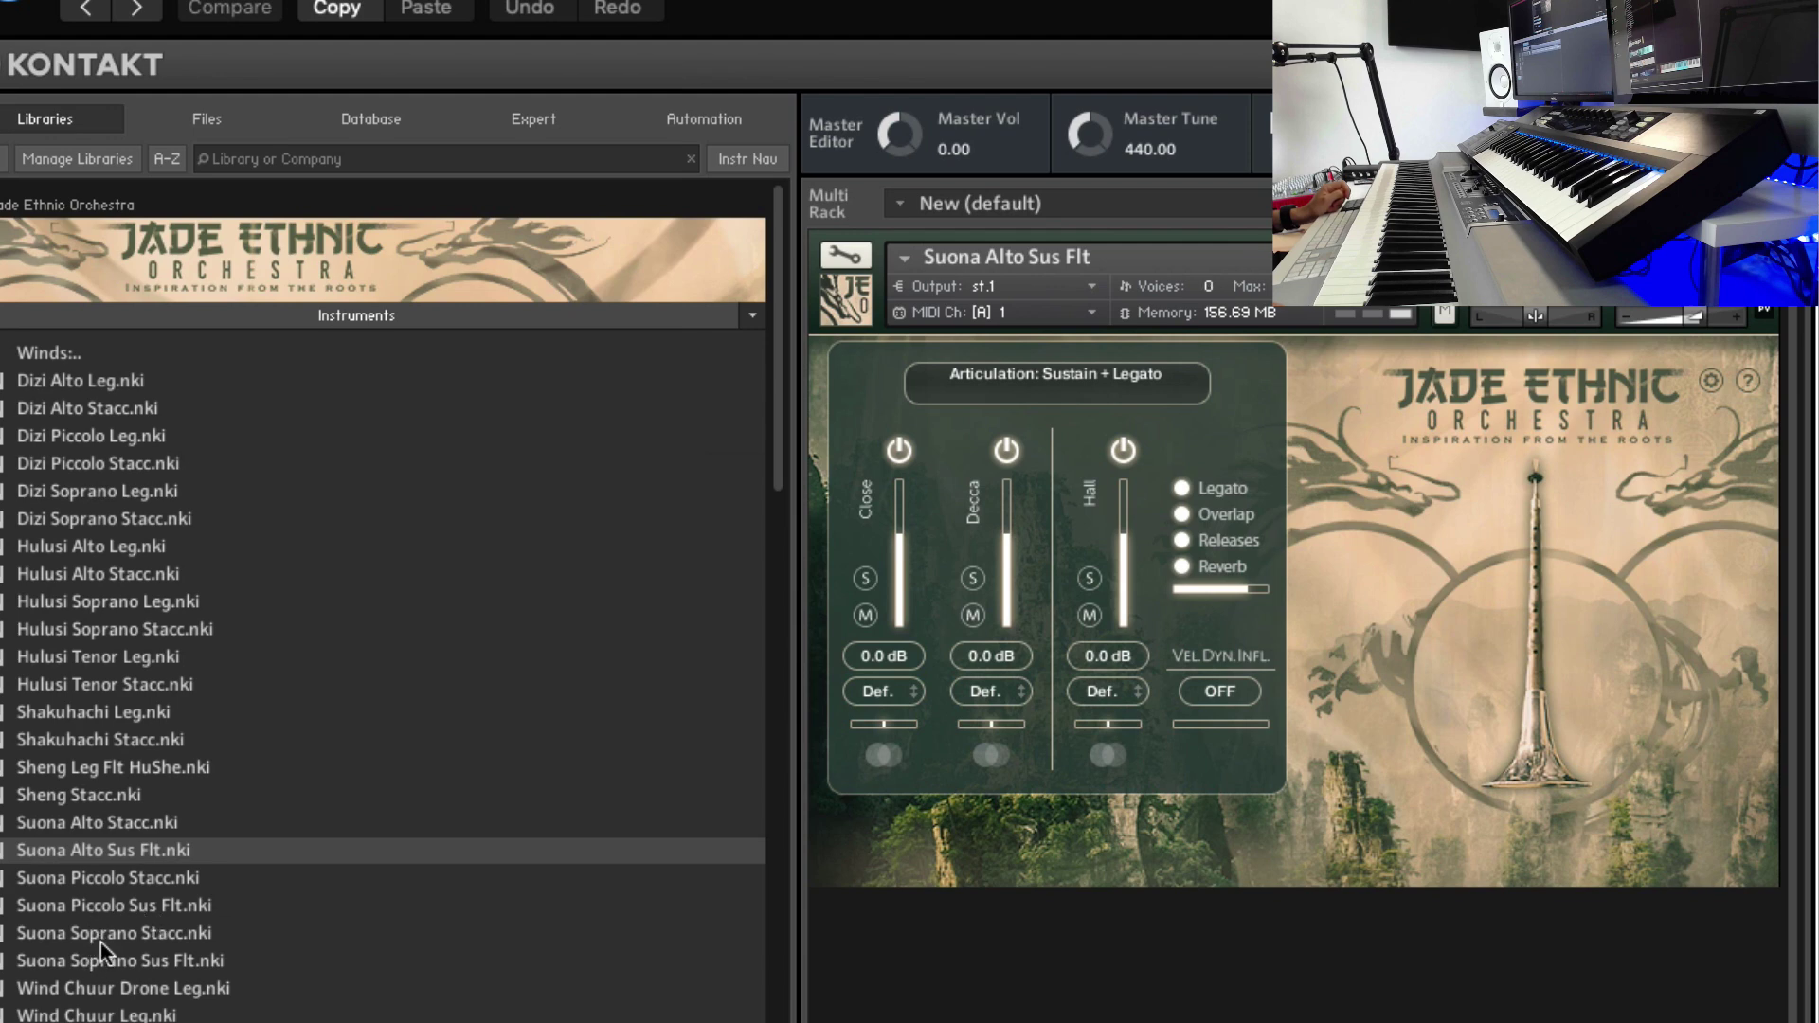
Step: Replace the alto Suona with Suona Piccolo Stacc
left_click_drag(122, 877, 1486, 668)
left_click(1608, 481)
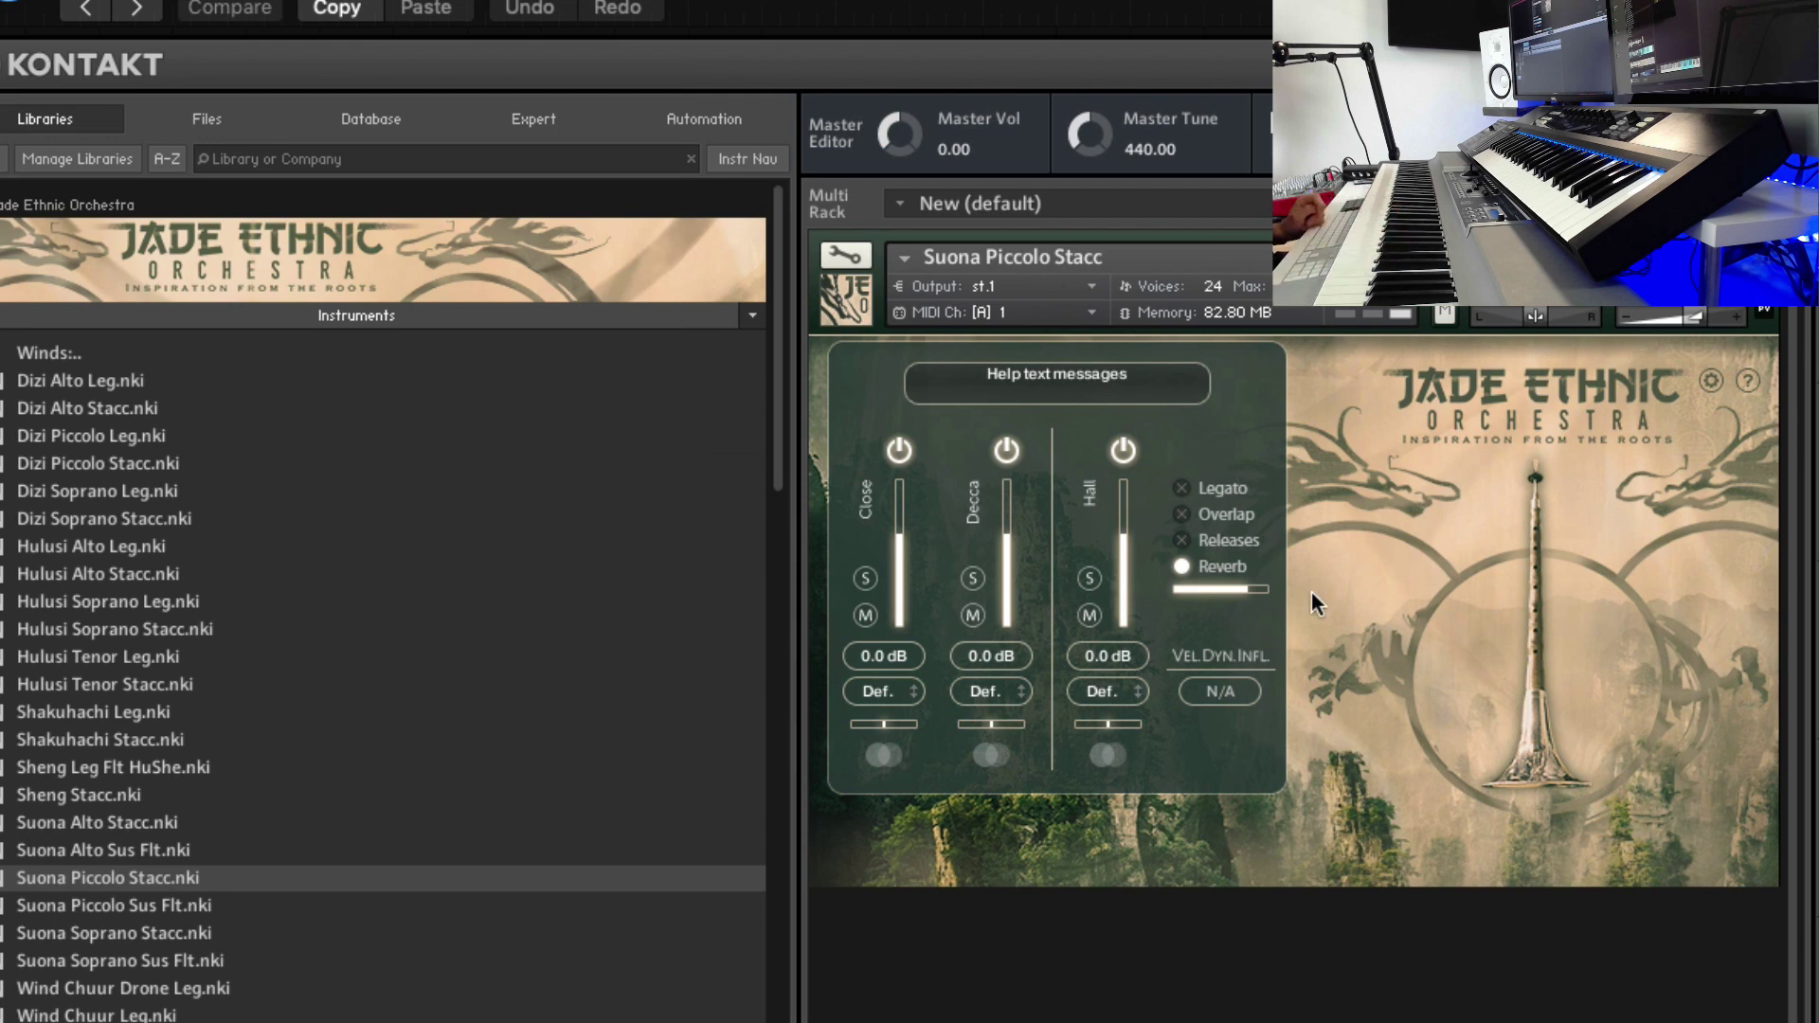
Step: Load Suona Piccolo Sus Flt in place of the staccato patch, and after it replace that with Suona Soprano Sus Flt
left_click_drag(180, 907, 1202, 764)
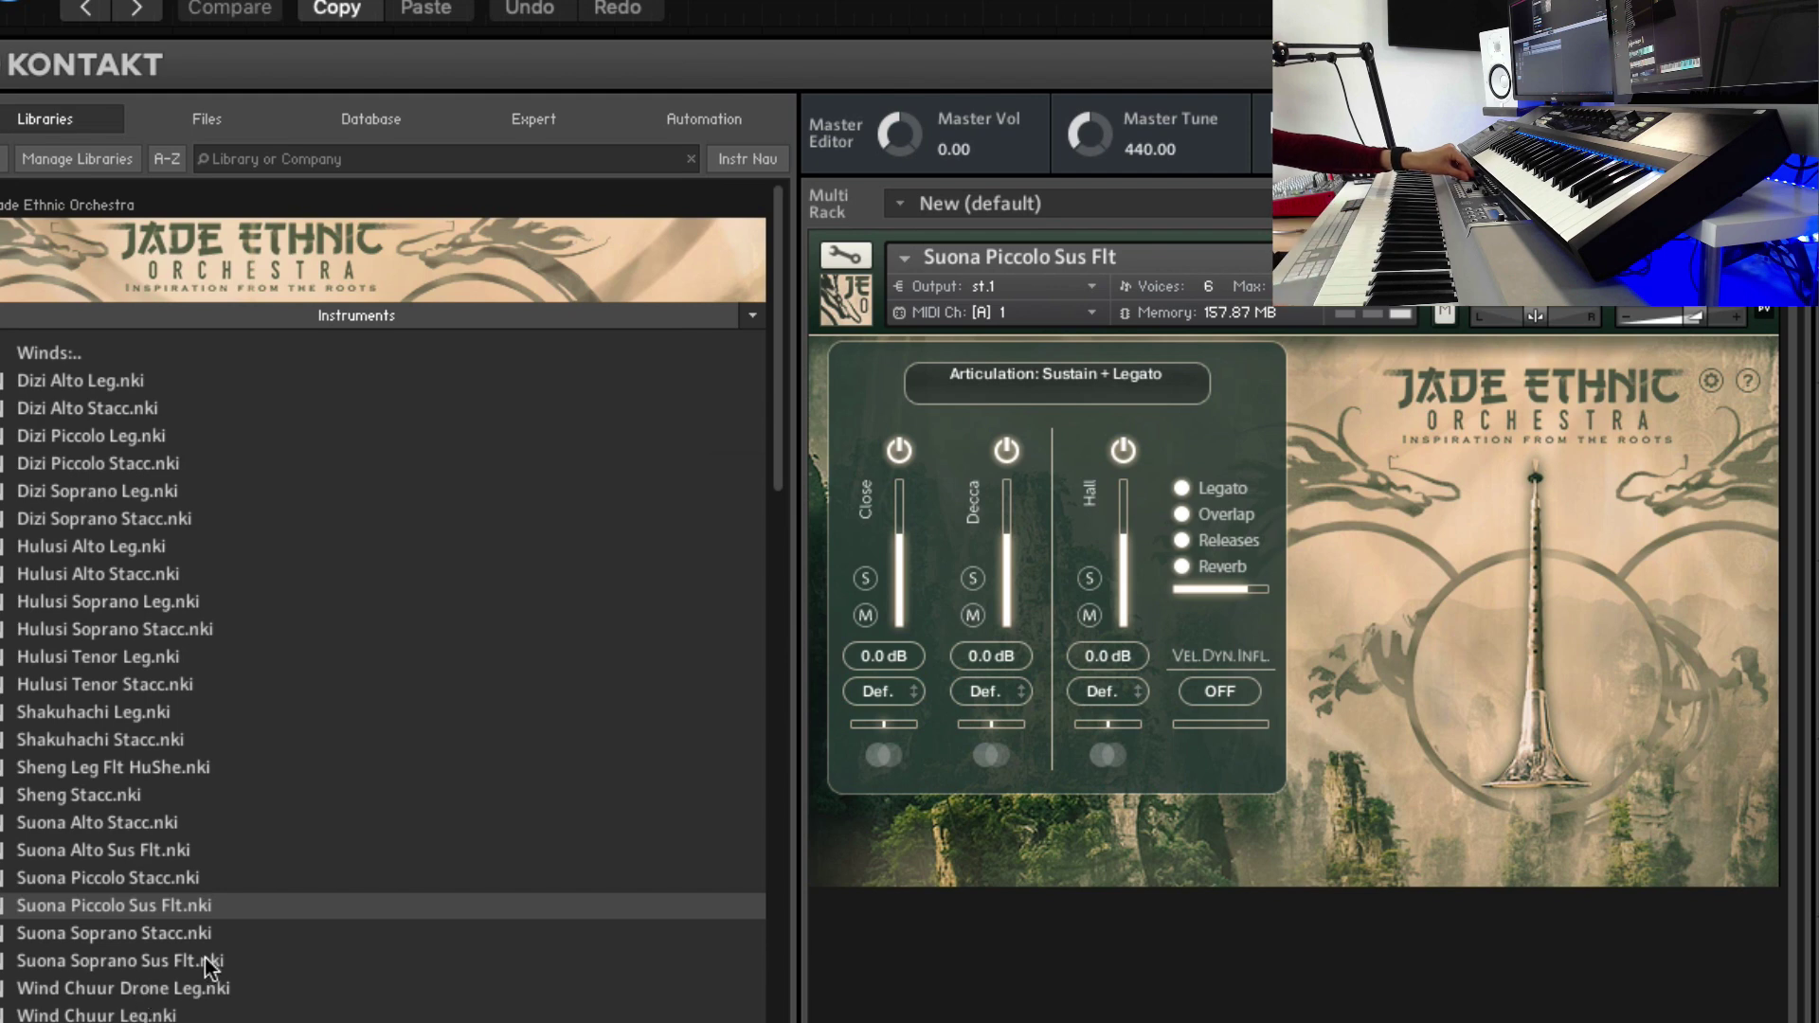
double_click(138, 962)
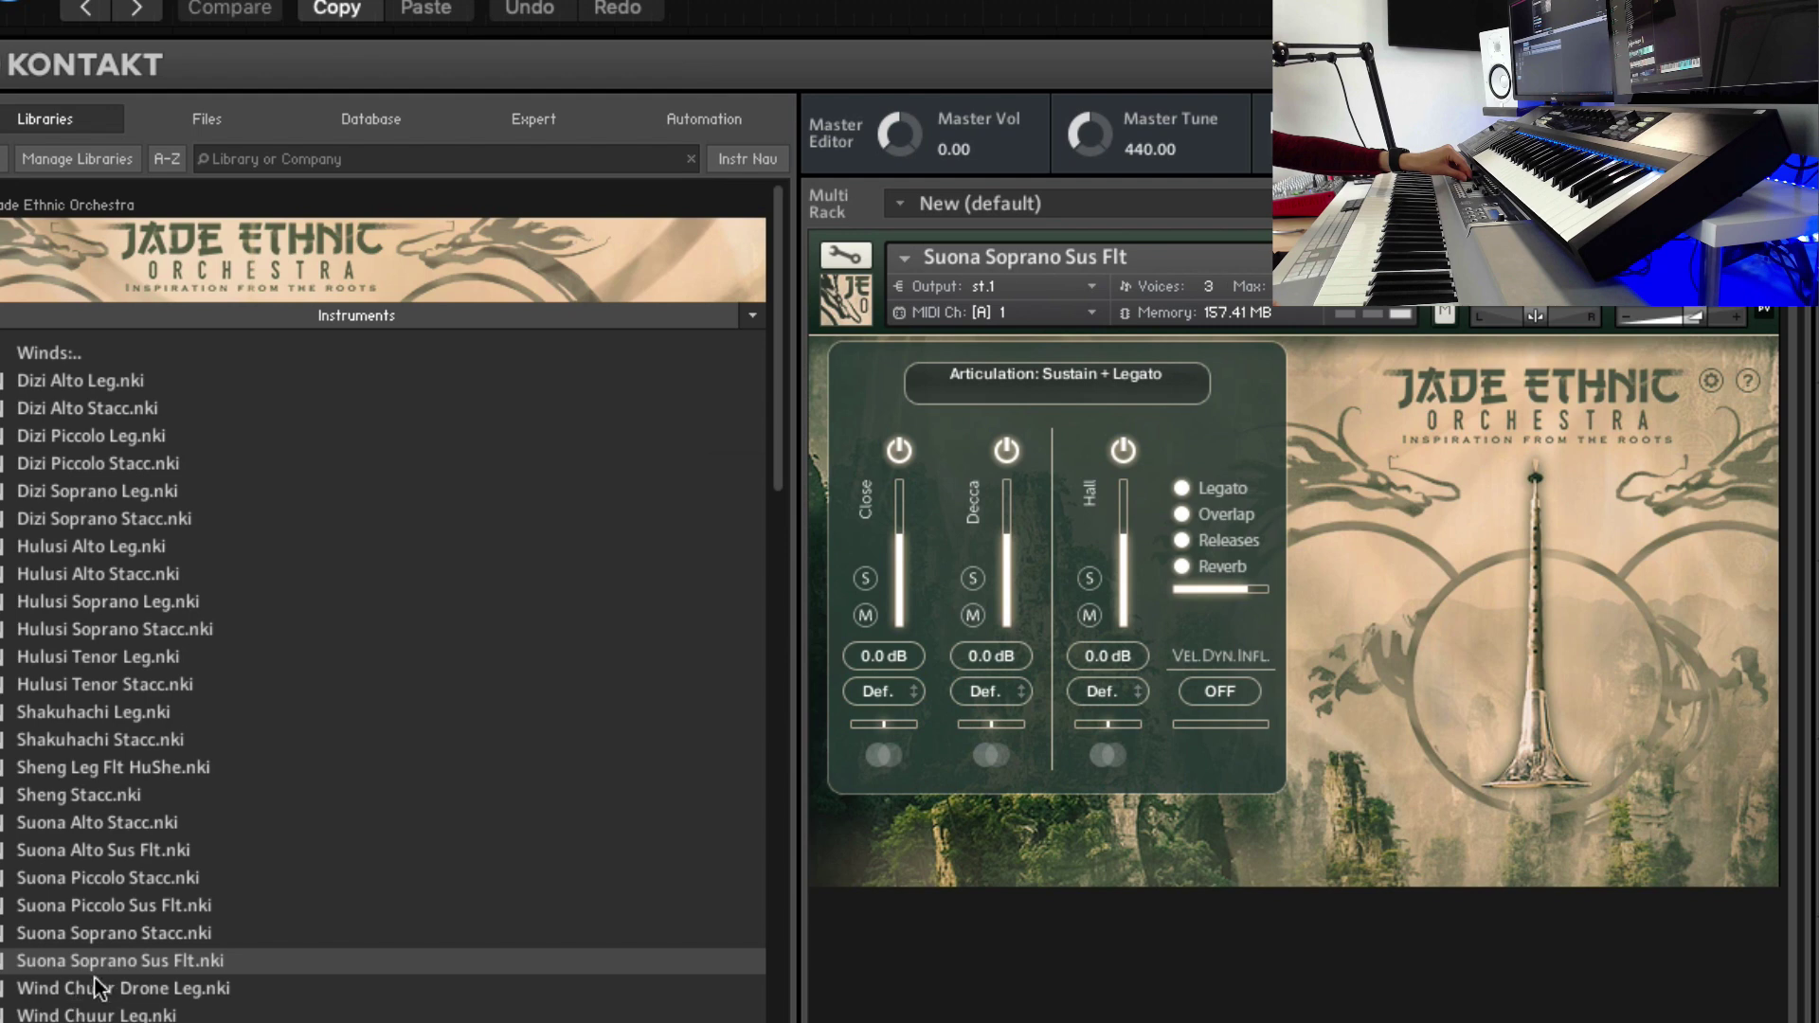
Step: Load Wind Chuur Leg in place of the Suona, and after it replace that with Wind Chuur Drone Leg
double_click(111, 1014)
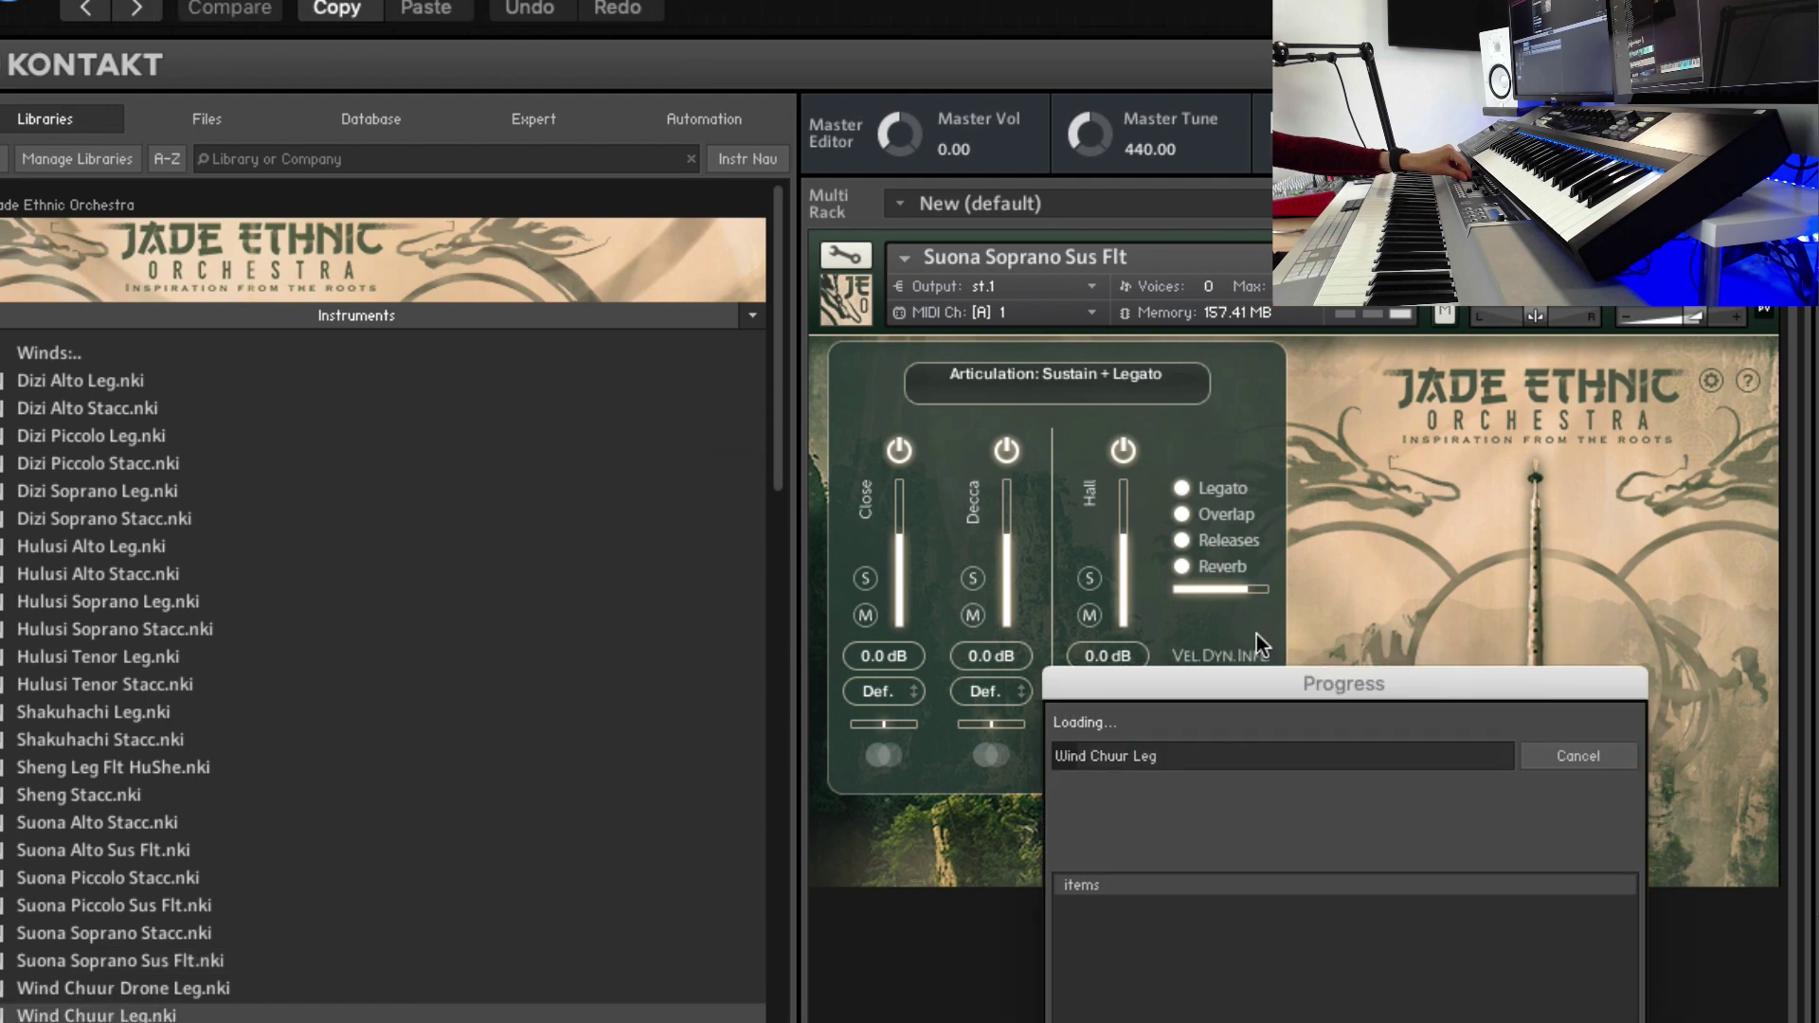
double_click(123, 988)
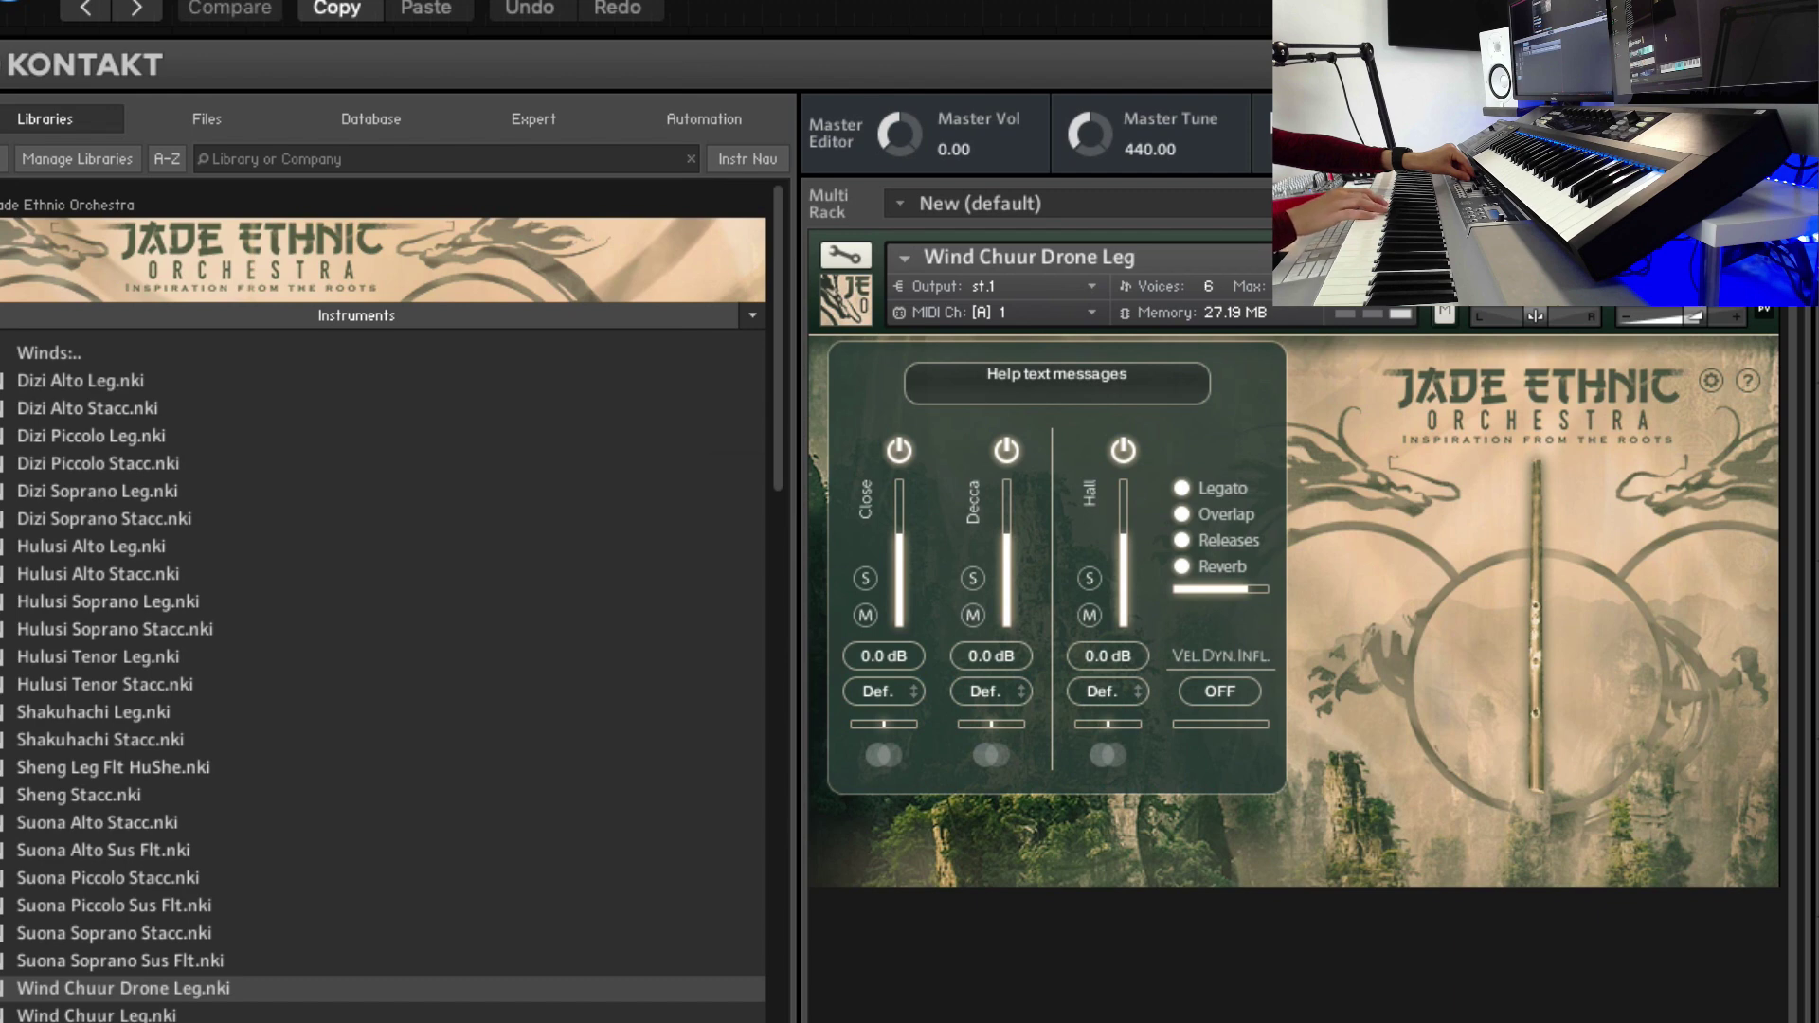
Step: Load Xiao Leg in place of the Wind Chuur, and after it replace that with Xun Leg
key("Down")
key("Return")
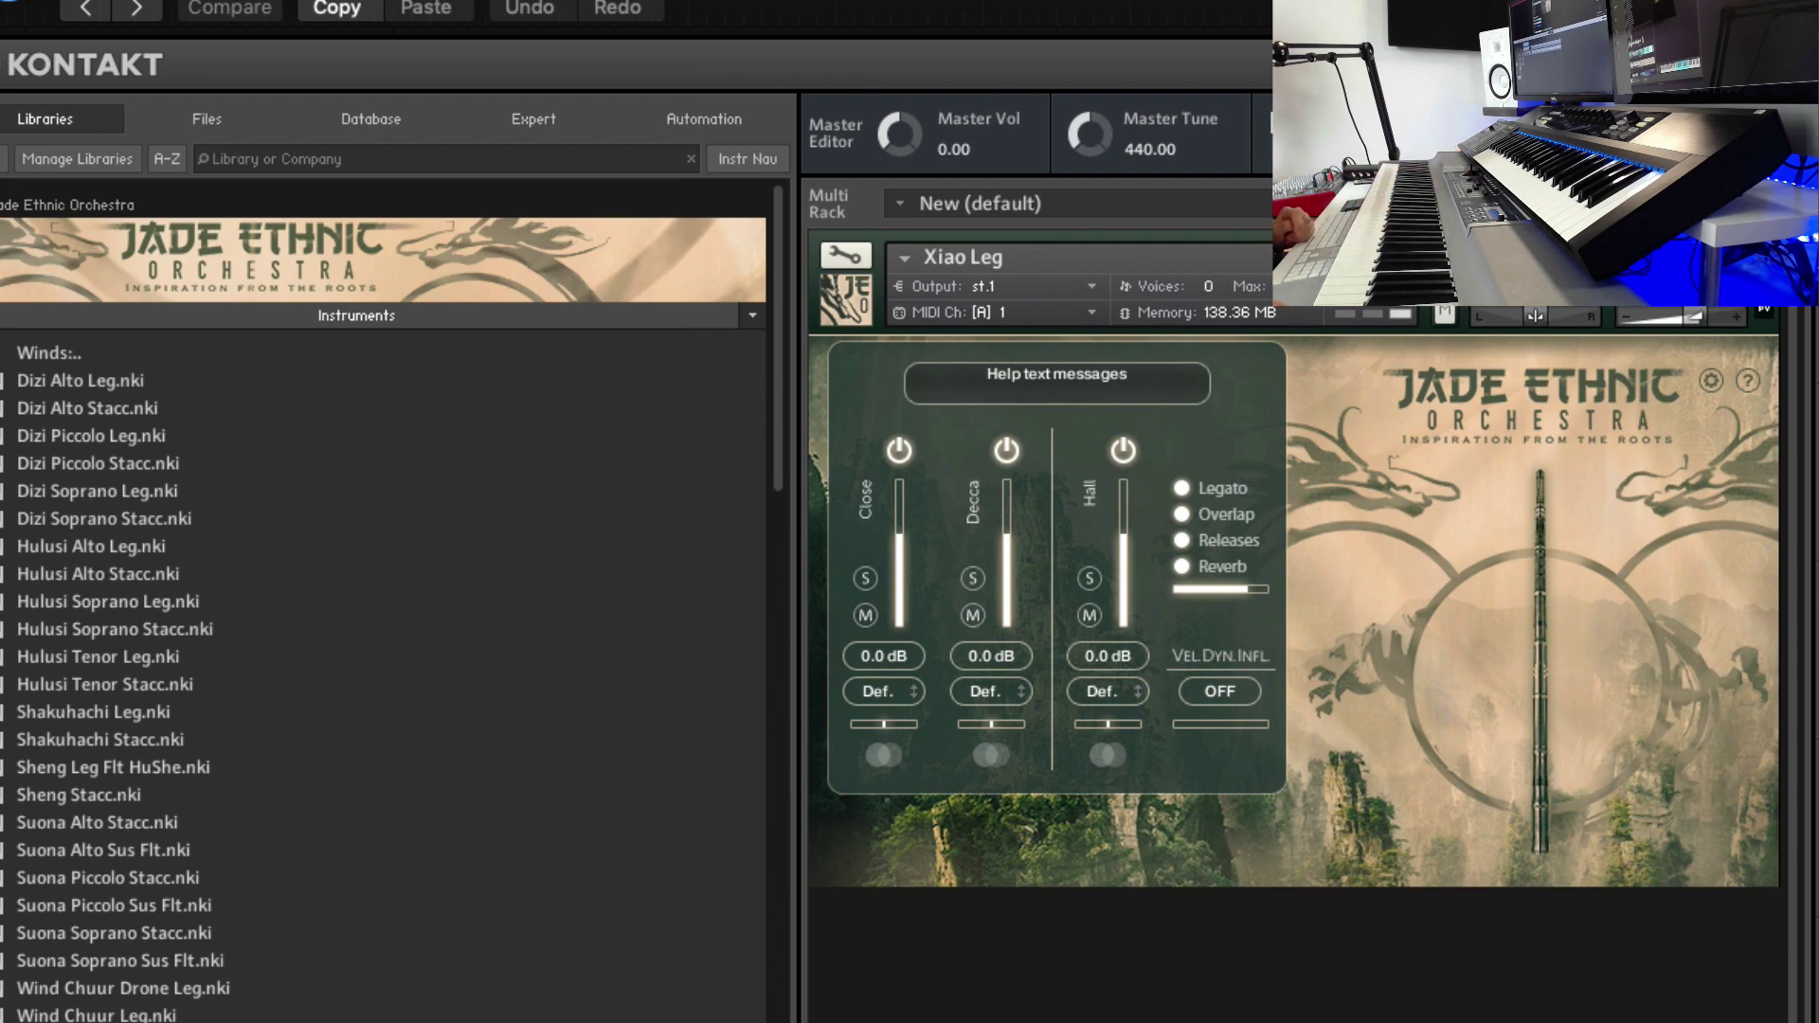
left_click(1367, 670)
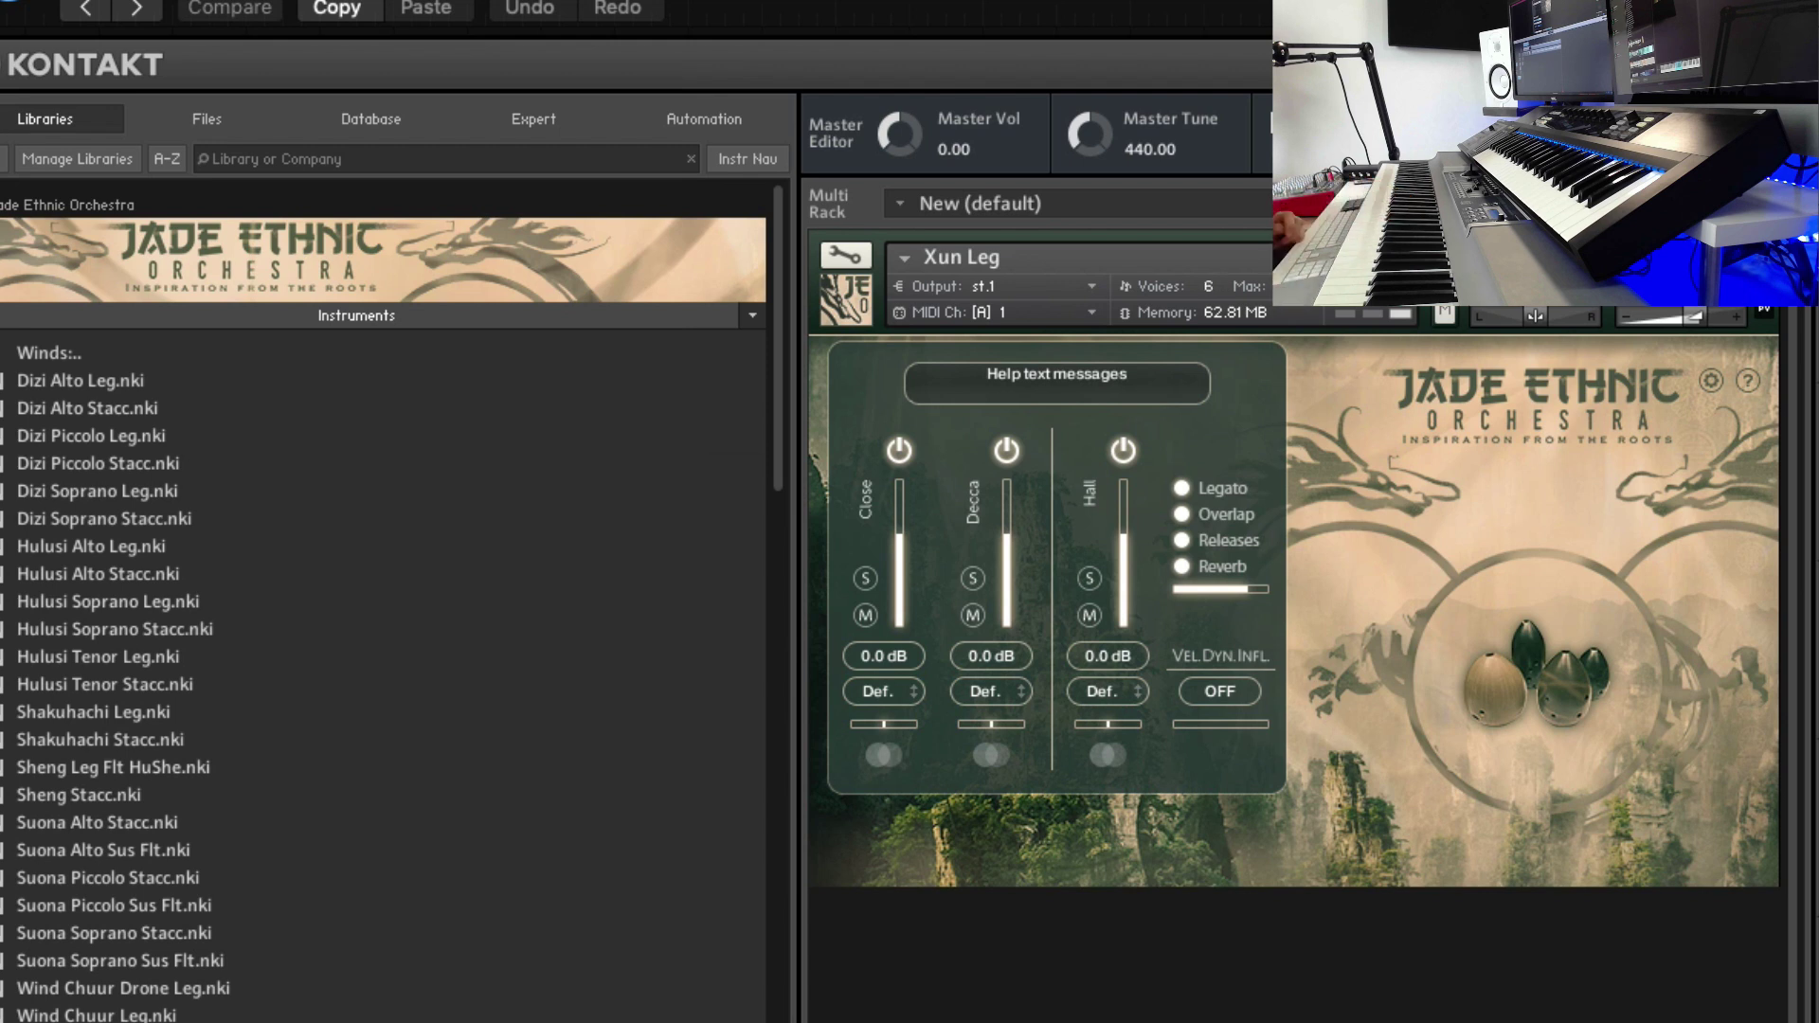
Step: Leave the Winds category and load JEO Percussion X3M from the Percussion category in place of Xun Leg
left_click(39, 356)
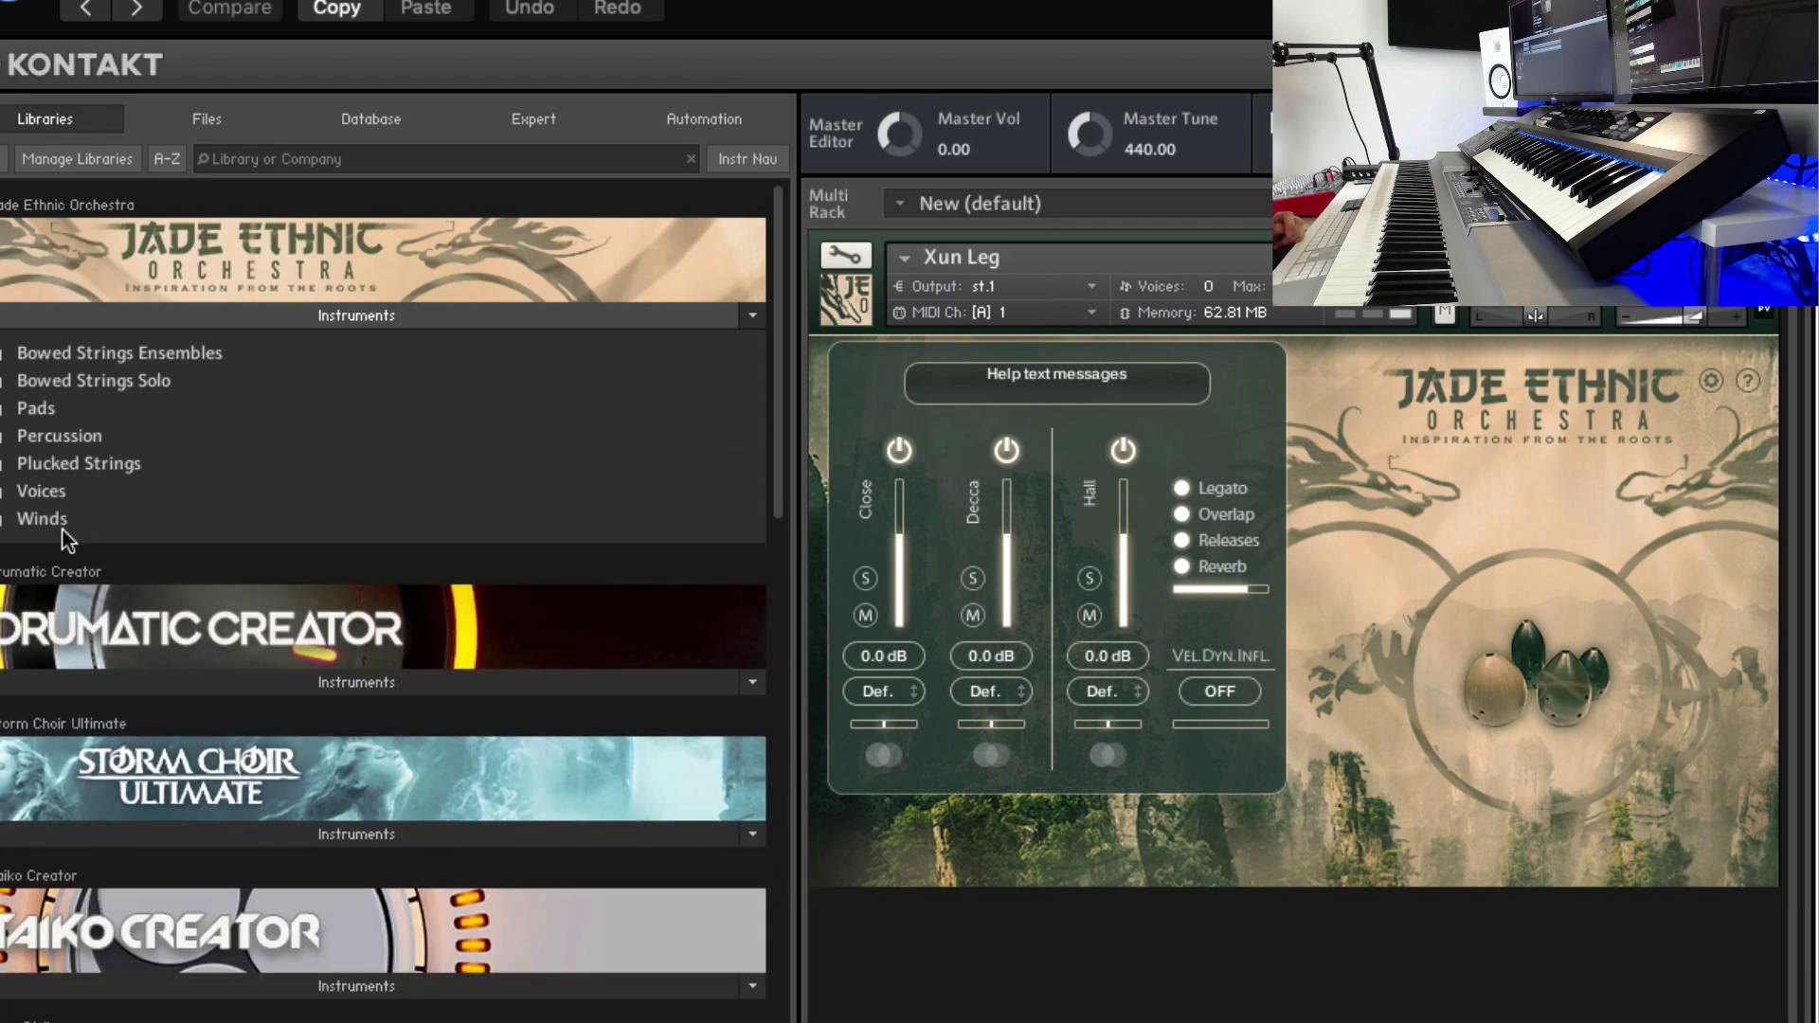
left_click(76, 433)
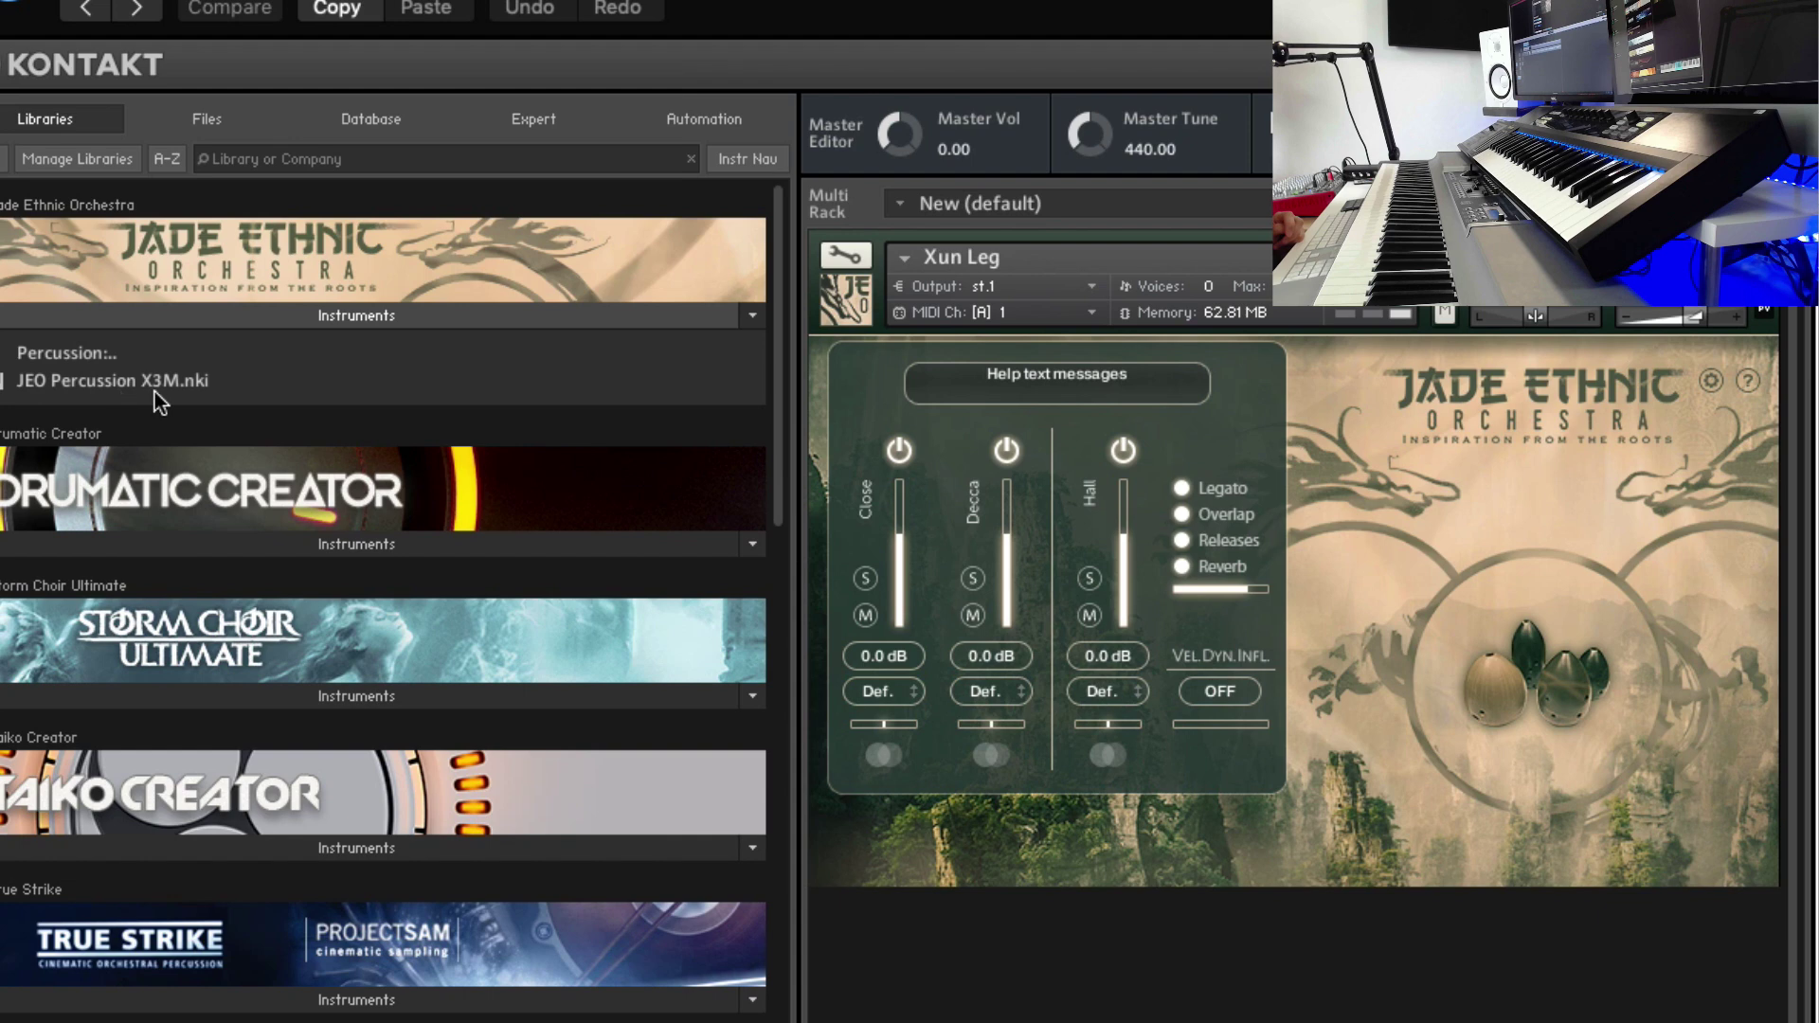
left_click_drag(180, 384, 1608, 463)
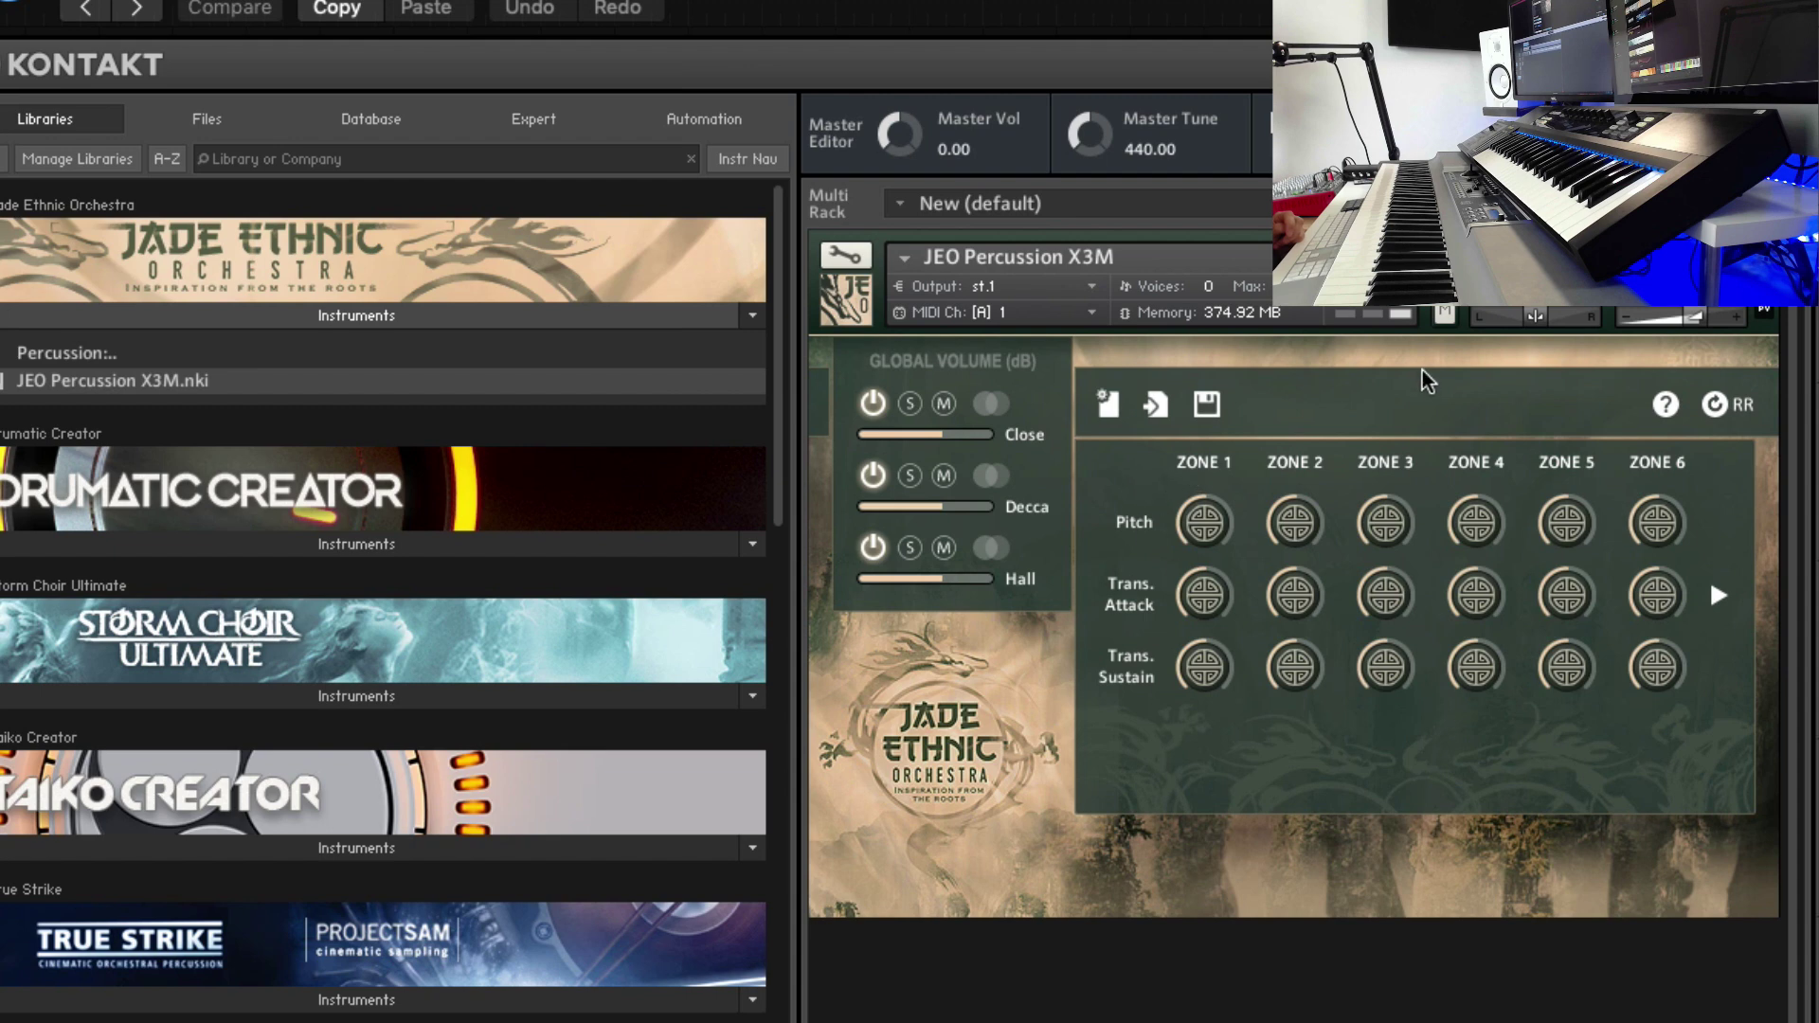
Step: Open and close the zone 1 settings of the percussion instrument, and open those of zone 2
left_click(1215, 472)
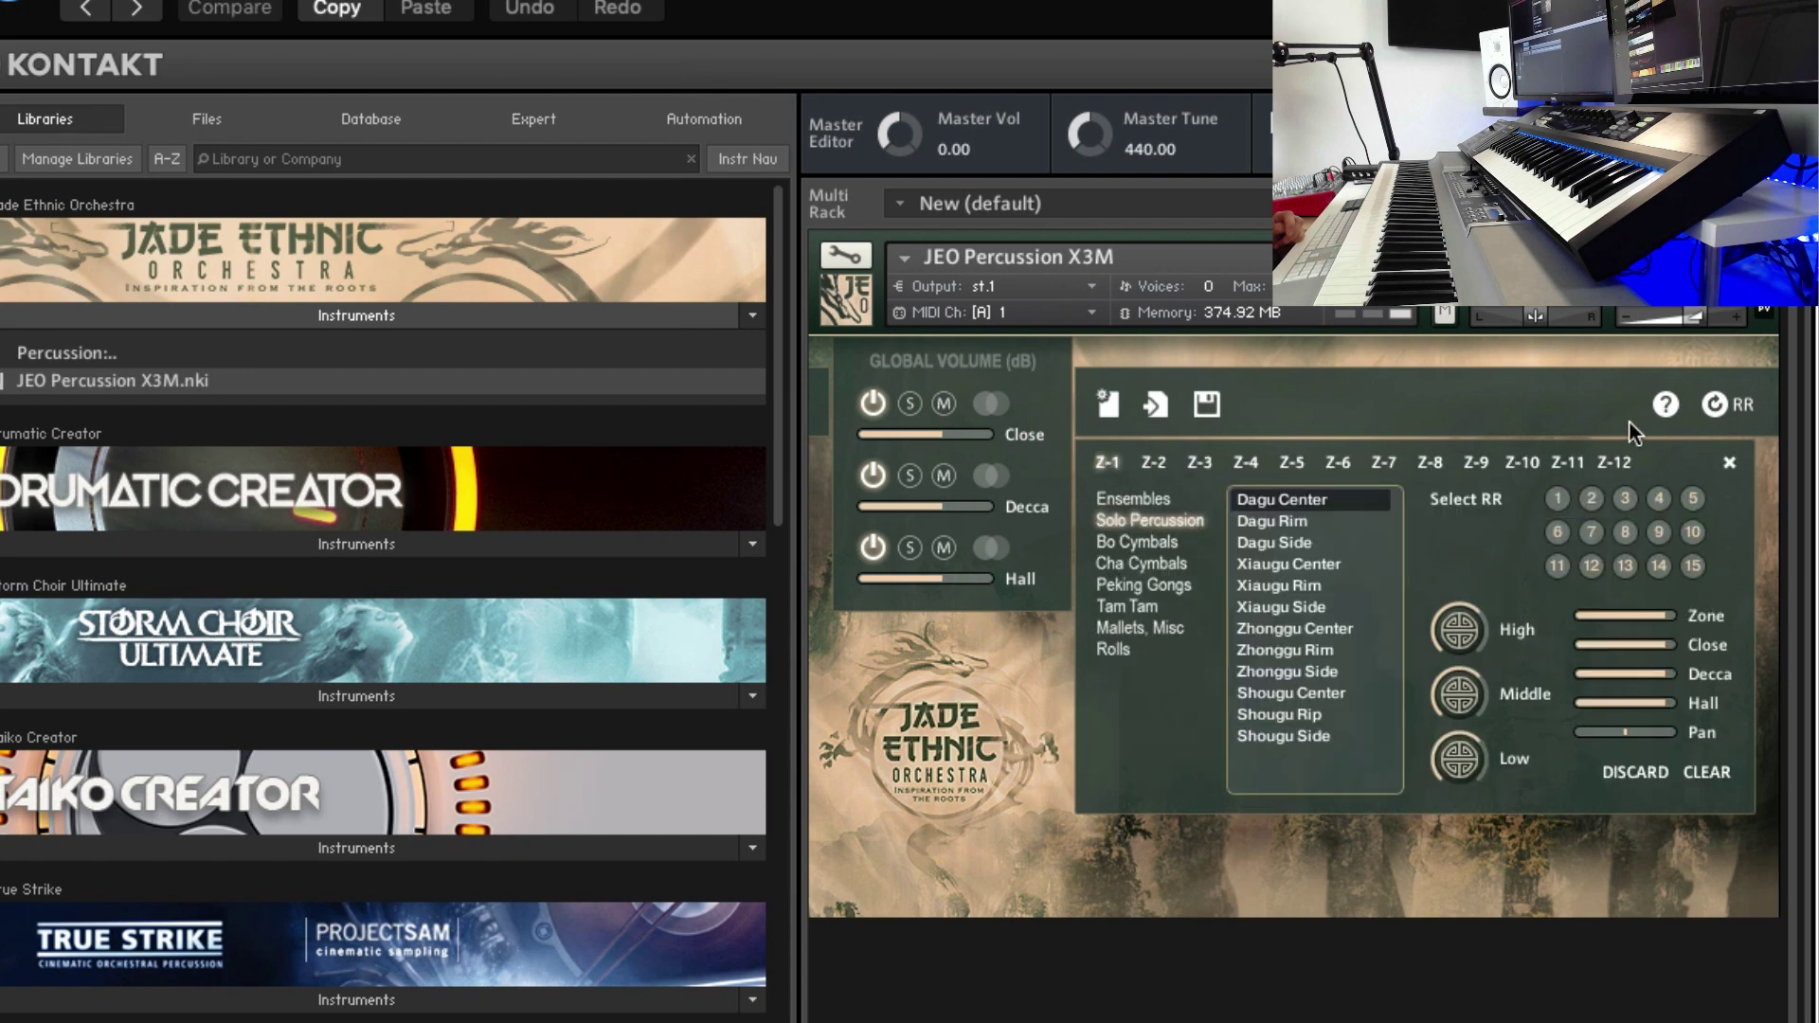
left_click(1728, 460)
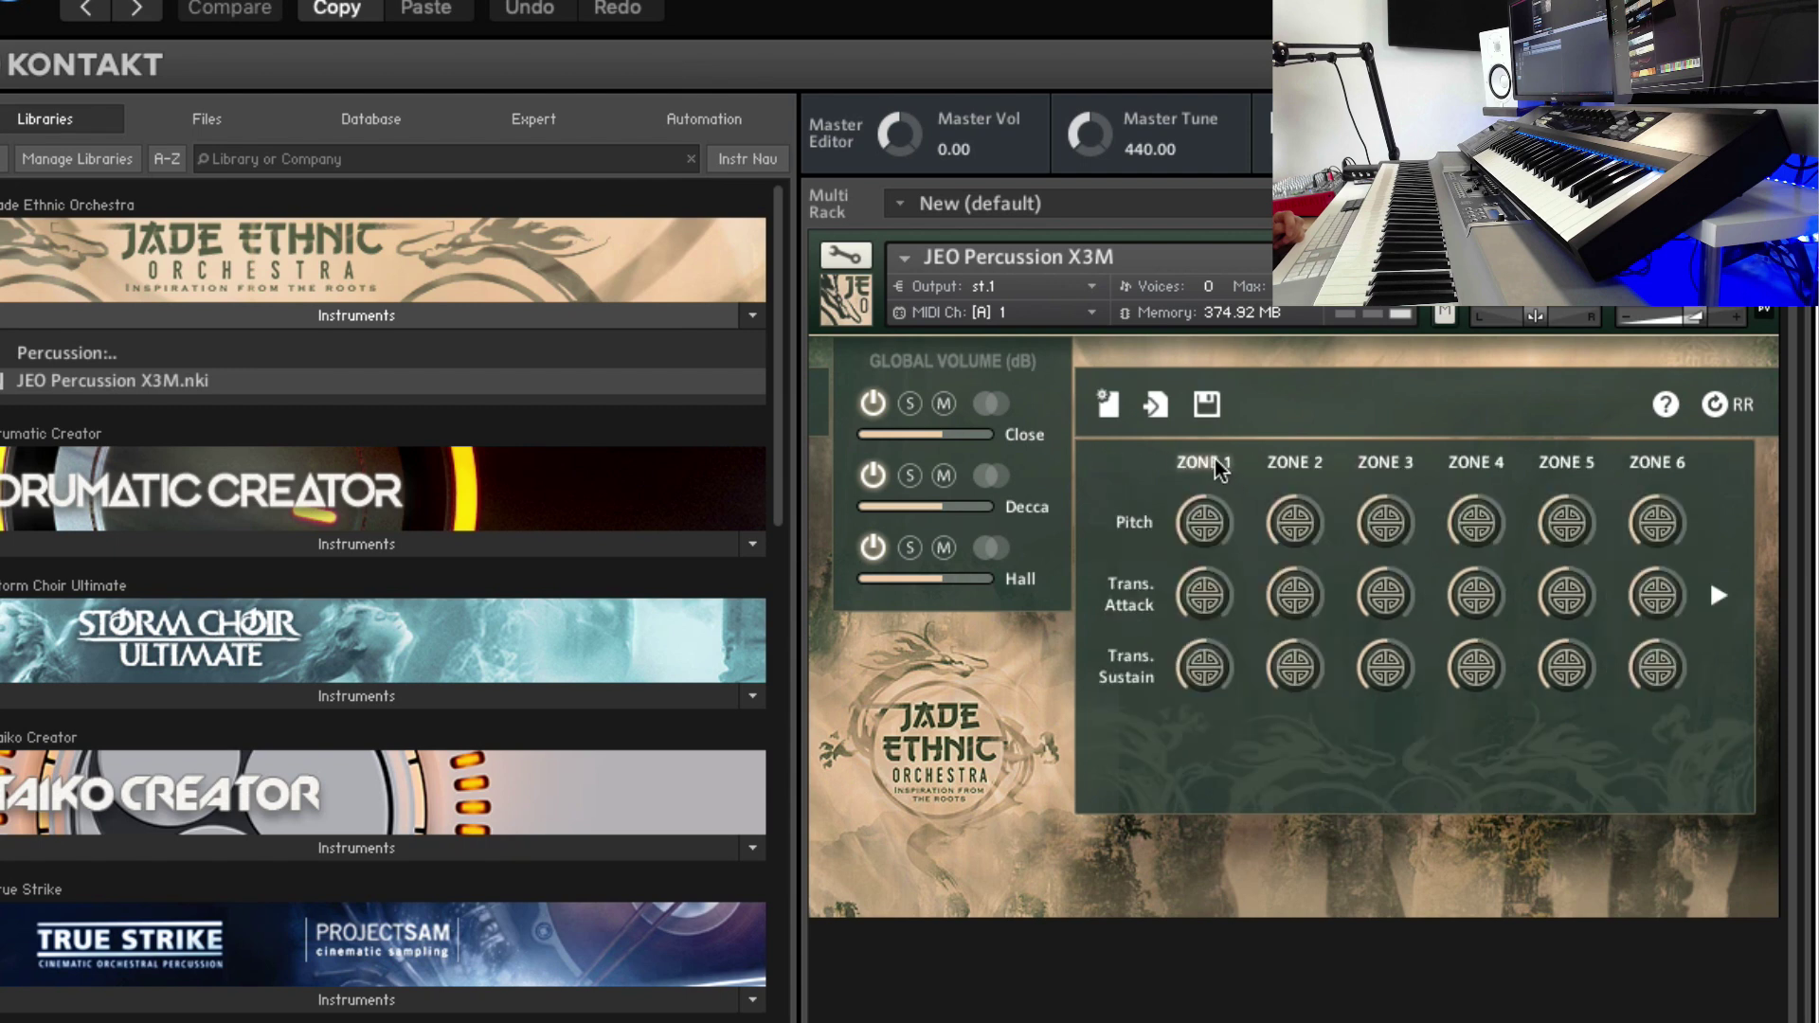
left_click(1296, 466)
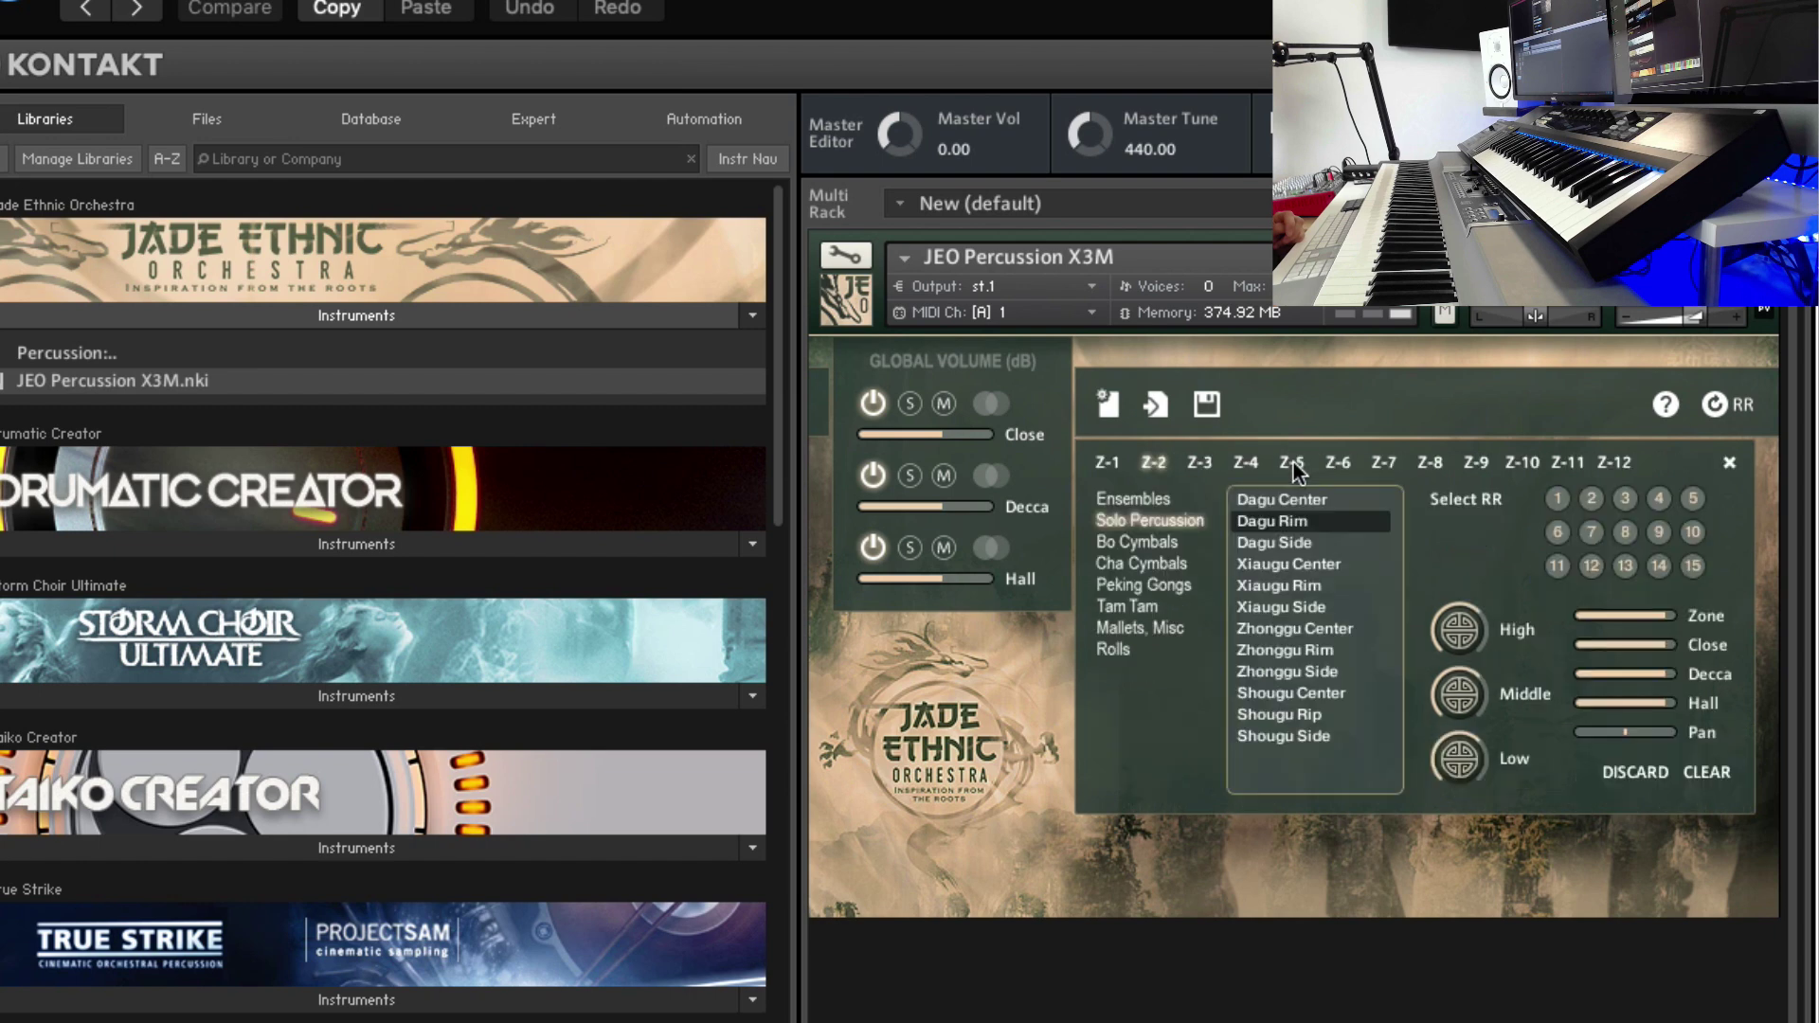
Step: Browse zone 1's percussion categories from Ensembles and Solo Percussion through the cymbals, gongs, Tam Tam and mallets to Rolls, and return to Ensembles
left_click(1114, 460)
left_click(1128, 497)
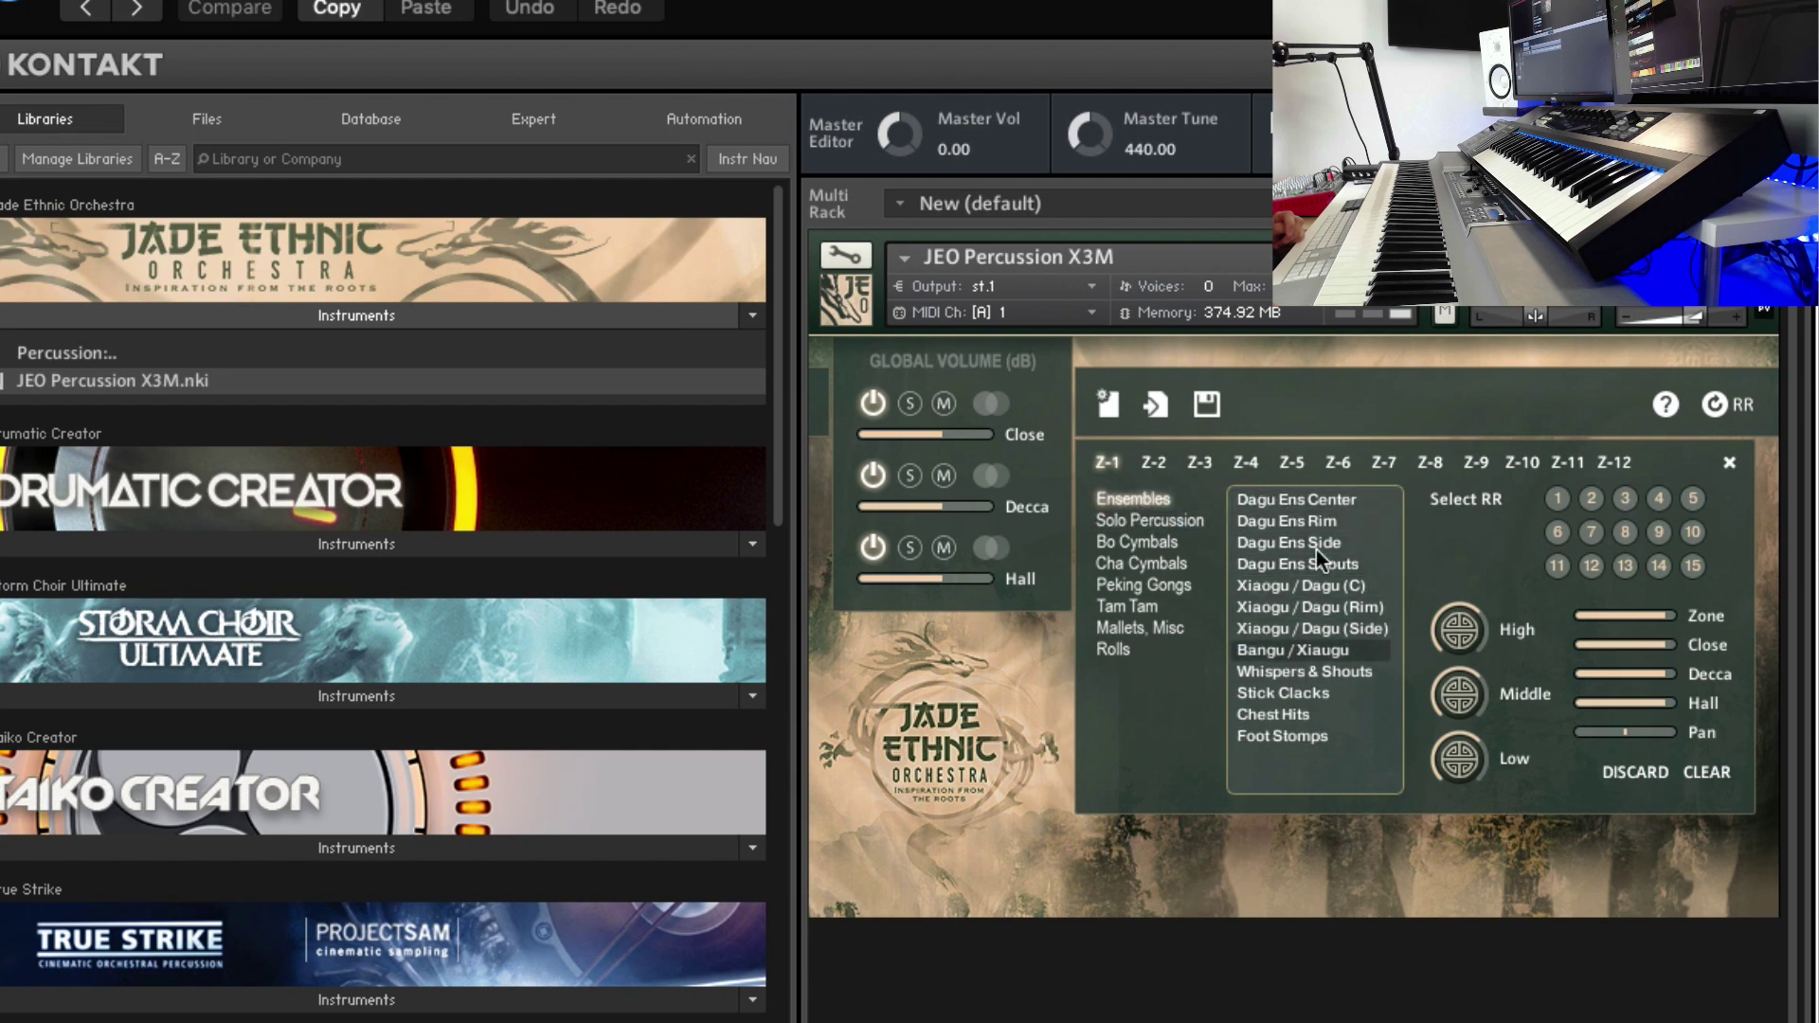
left_click(1170, 523)
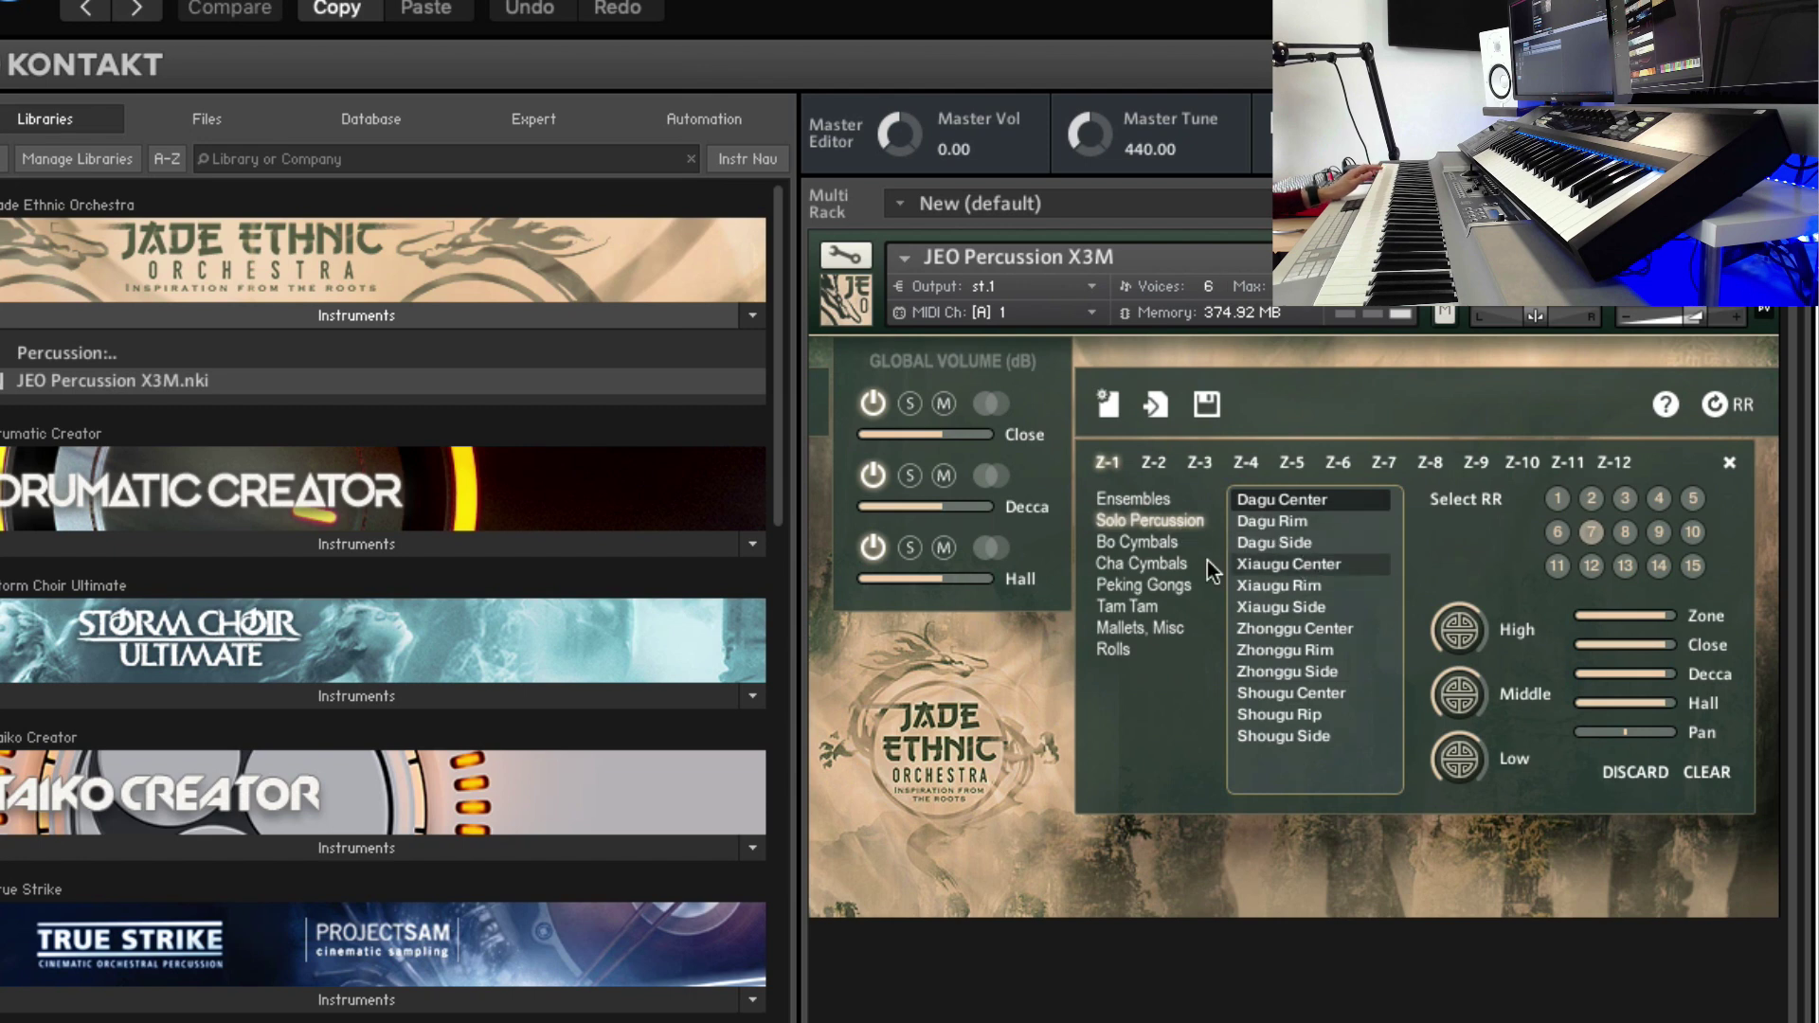
left_click(1137, 542)
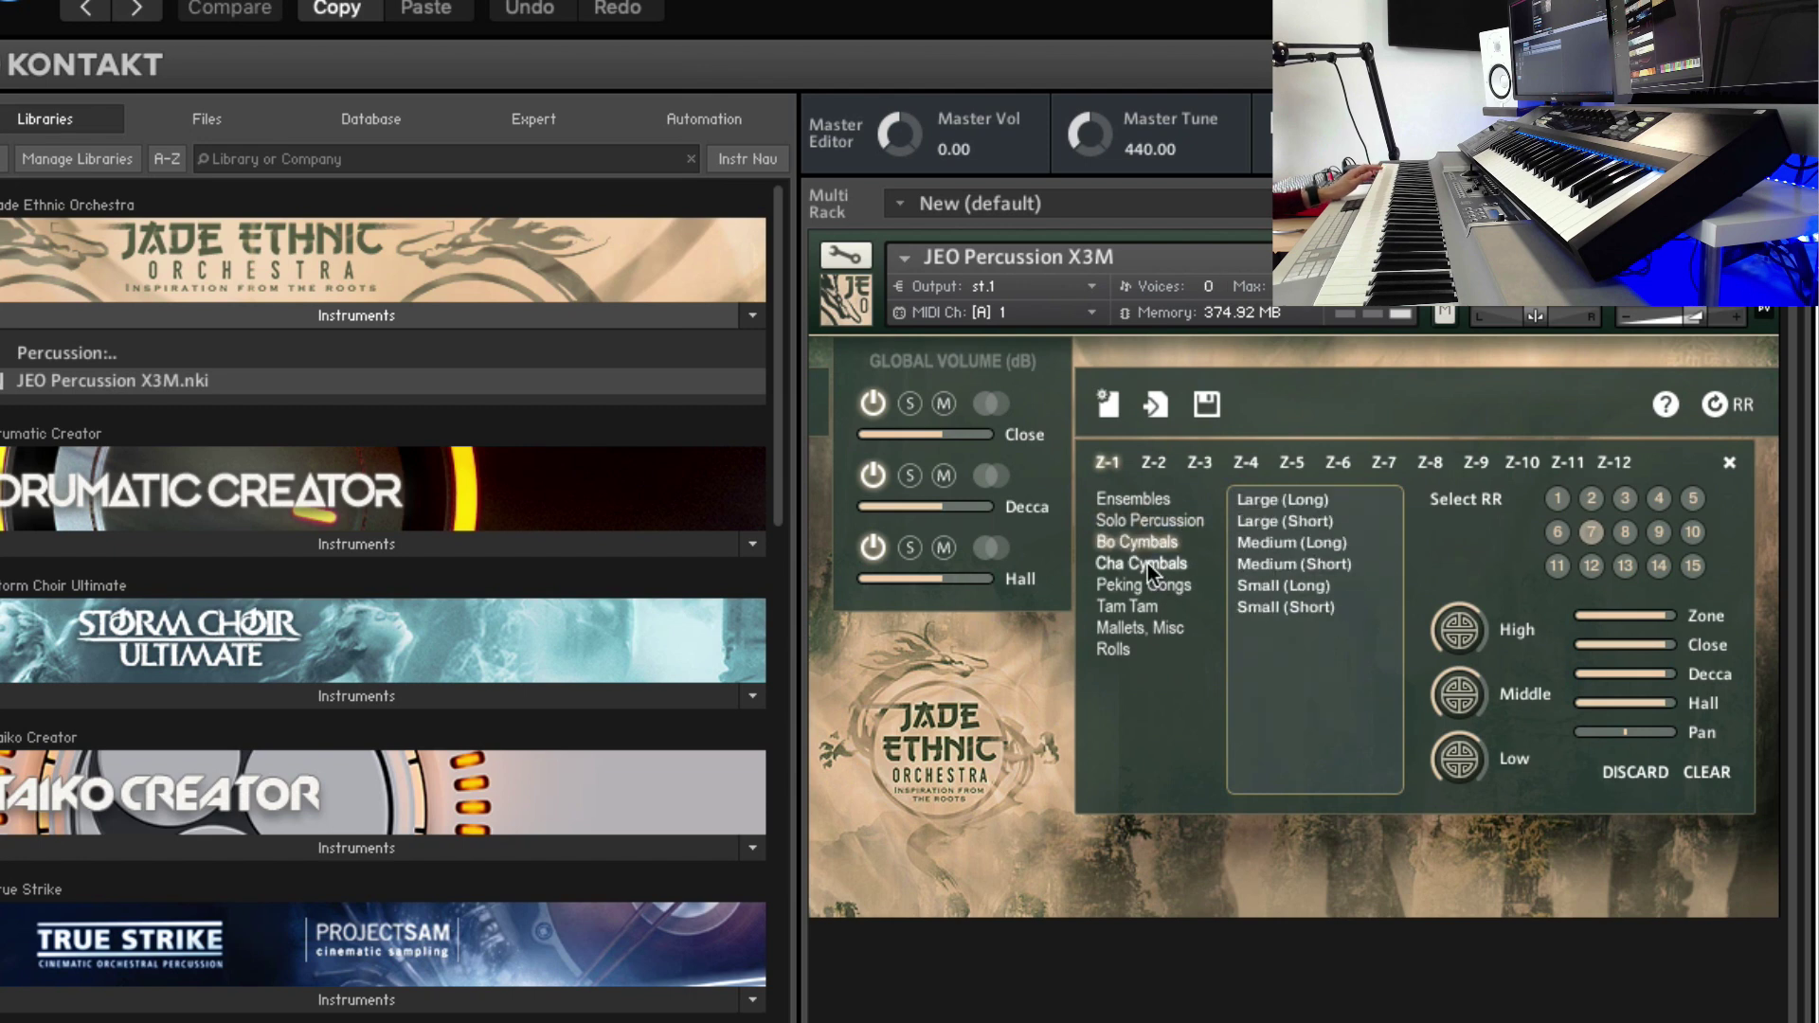
left_click(1142, 564)
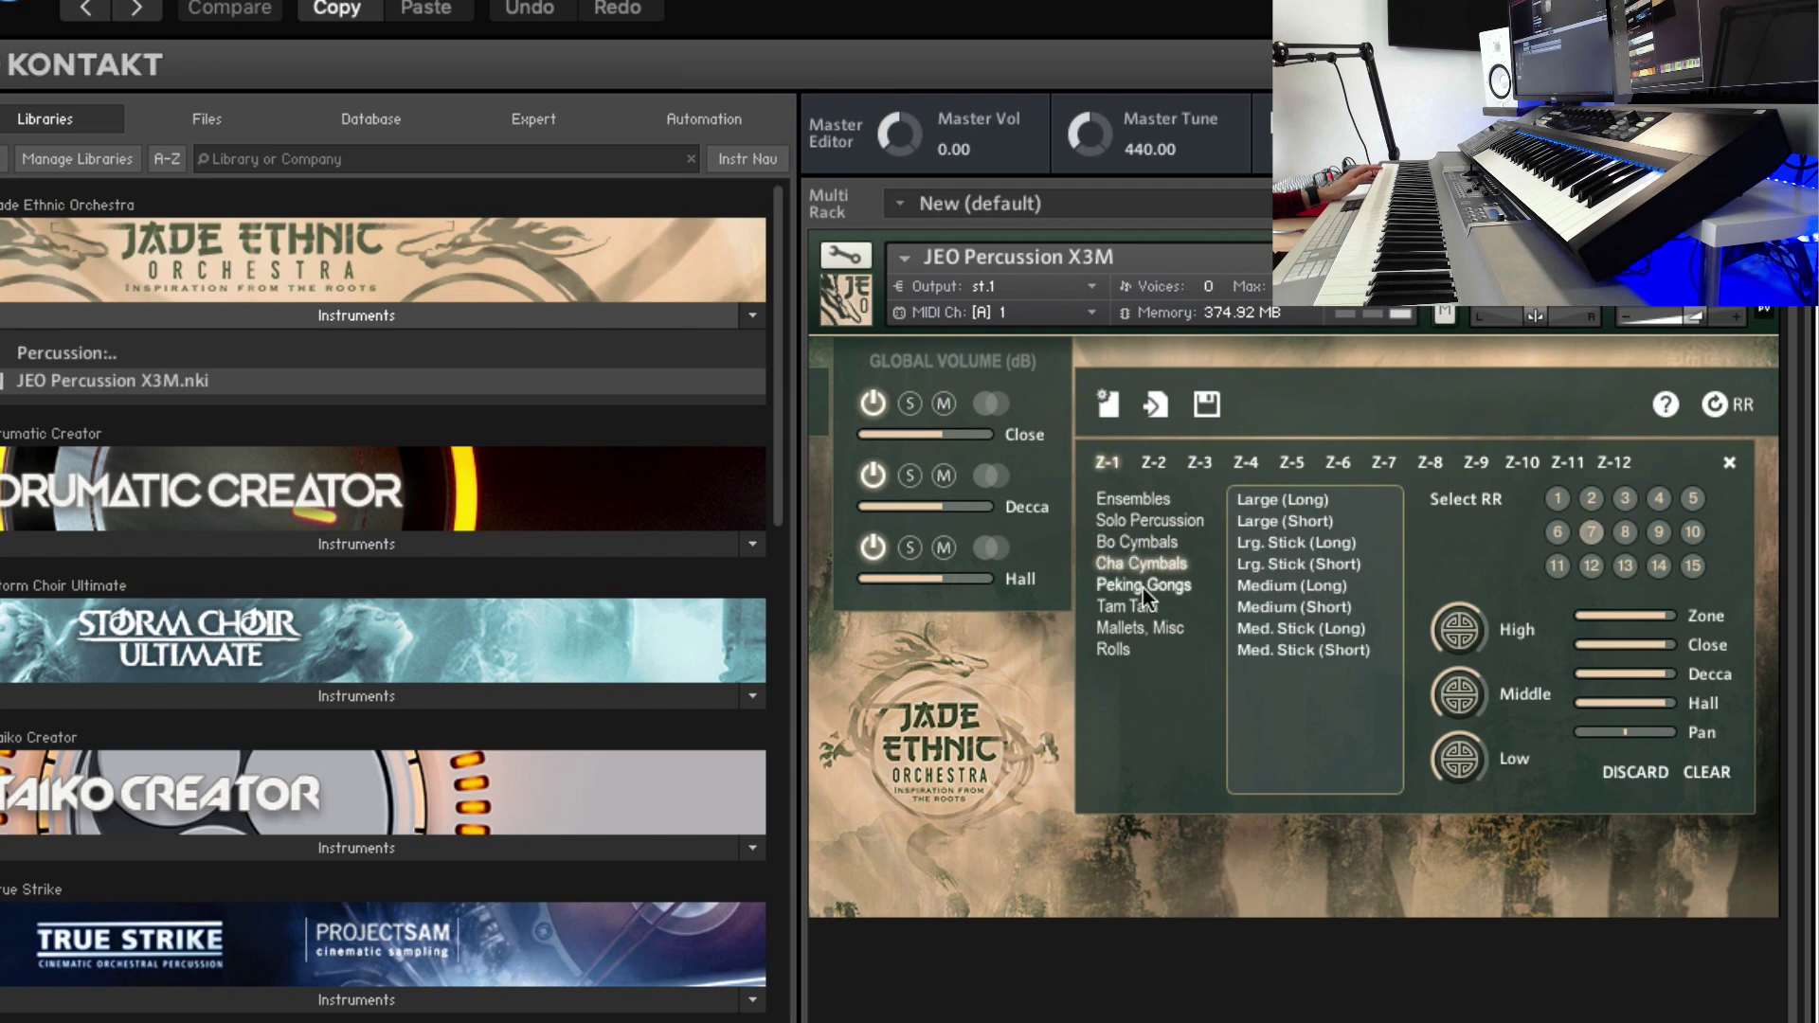
left_click(1143, 585)
left_click(1132, 606)
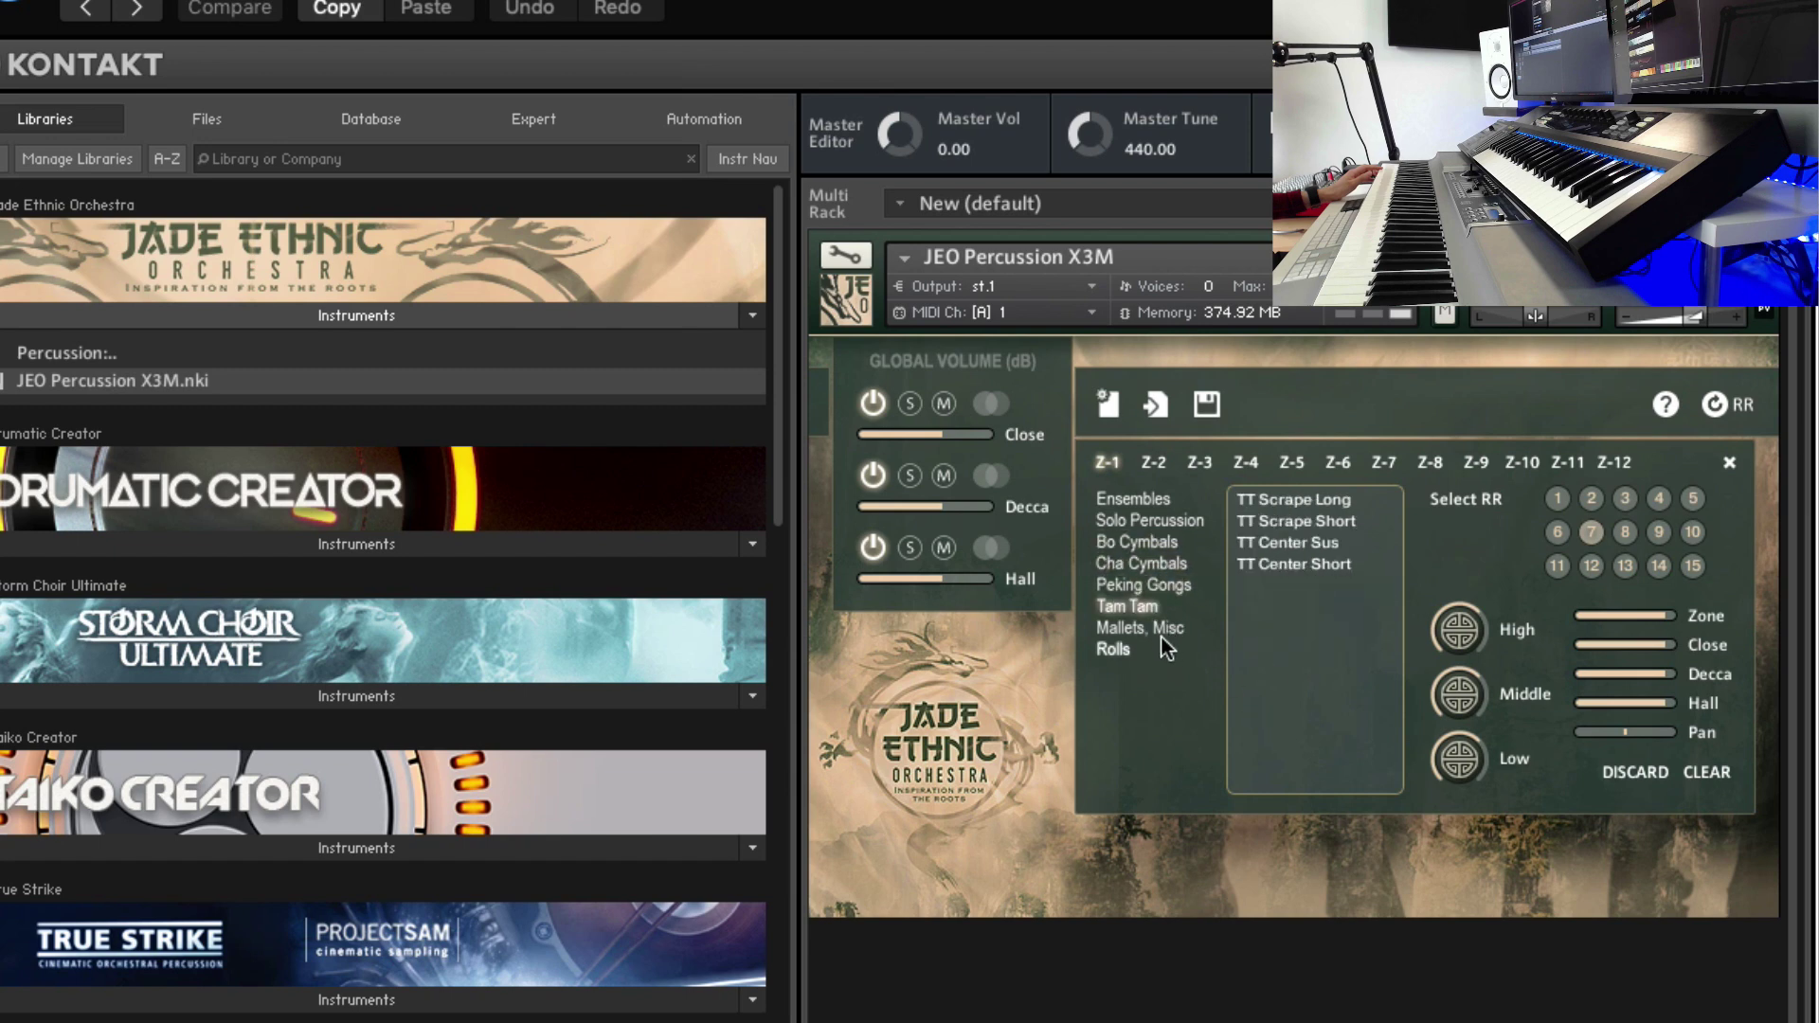
left_click(1146, 629)
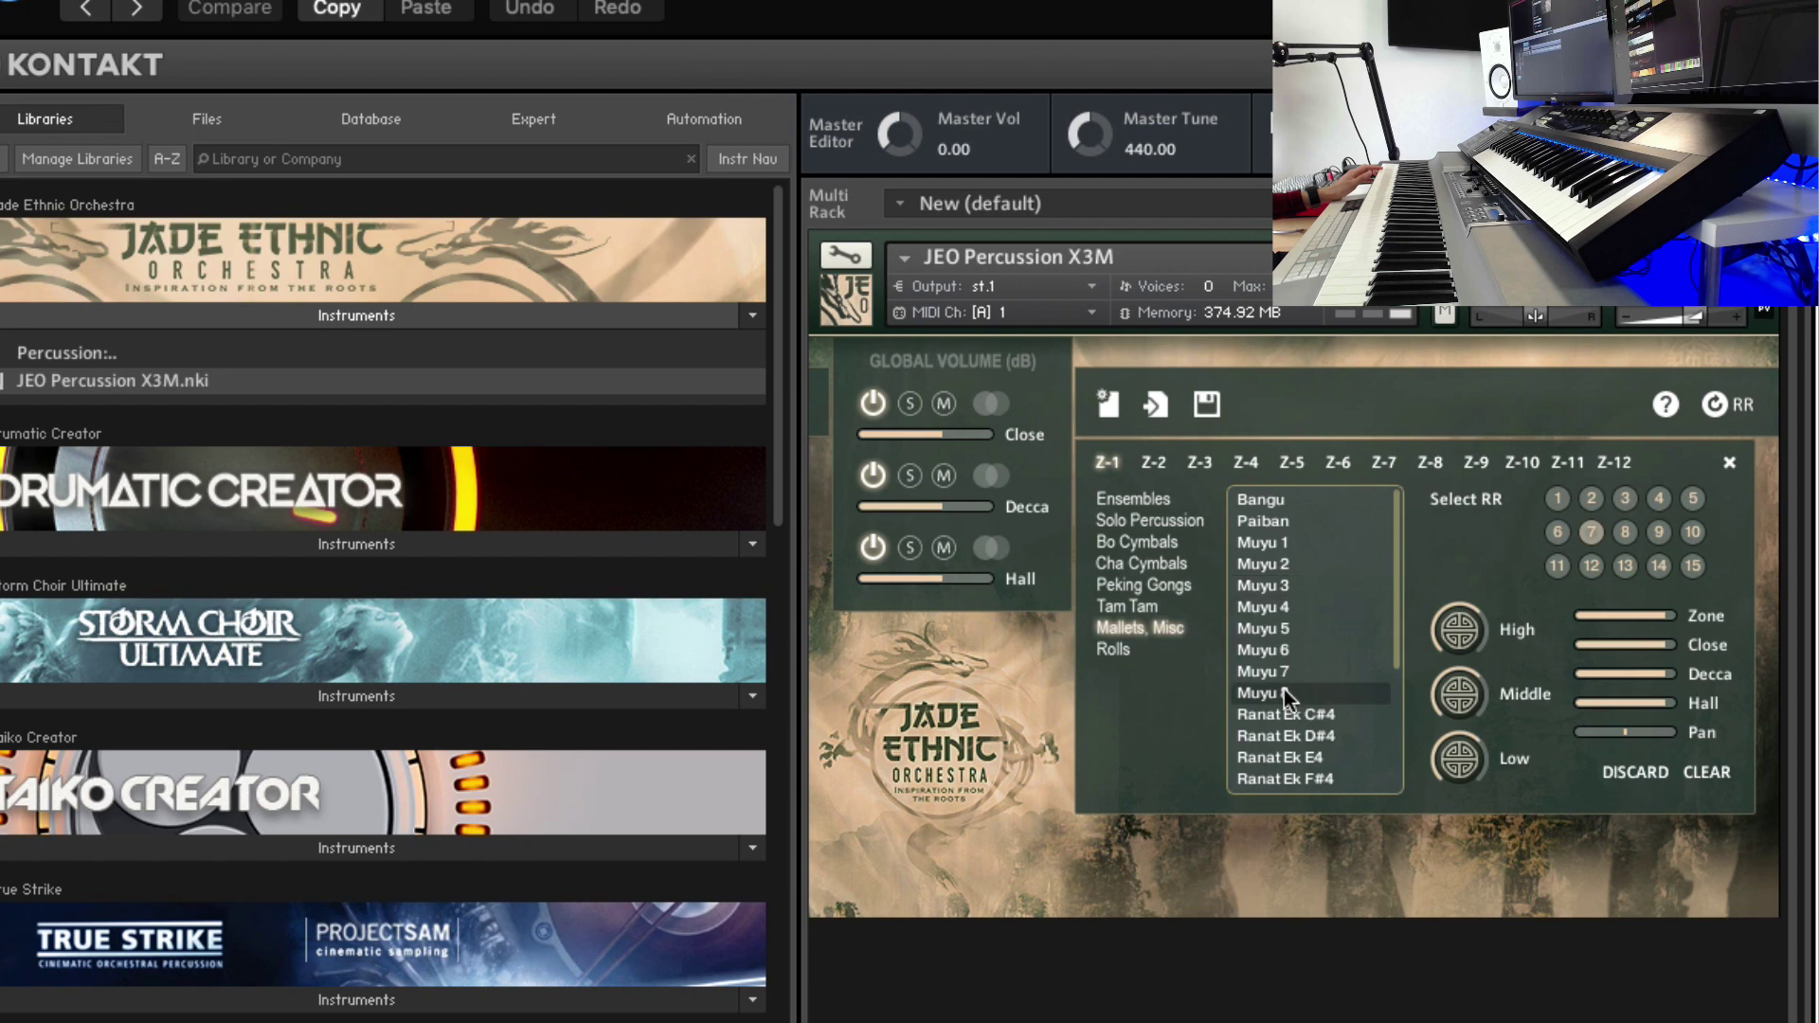
left_click(1144, 654)
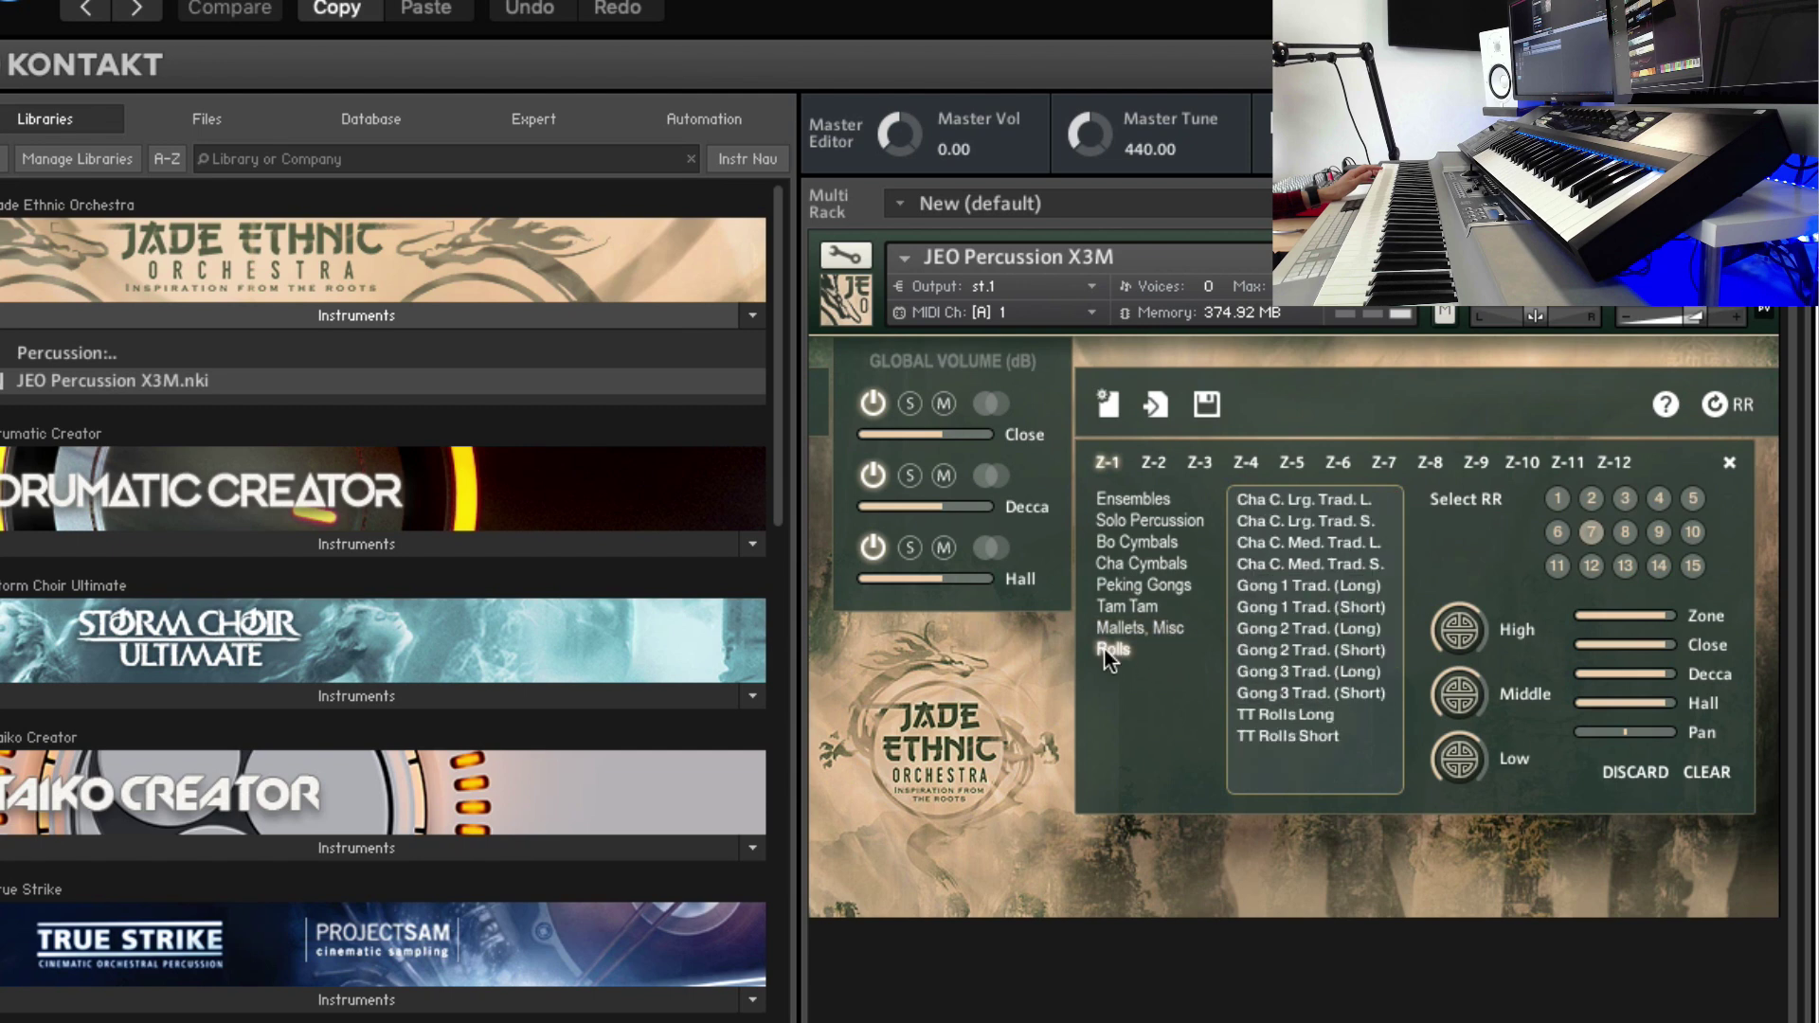
left_click(1142, 502)
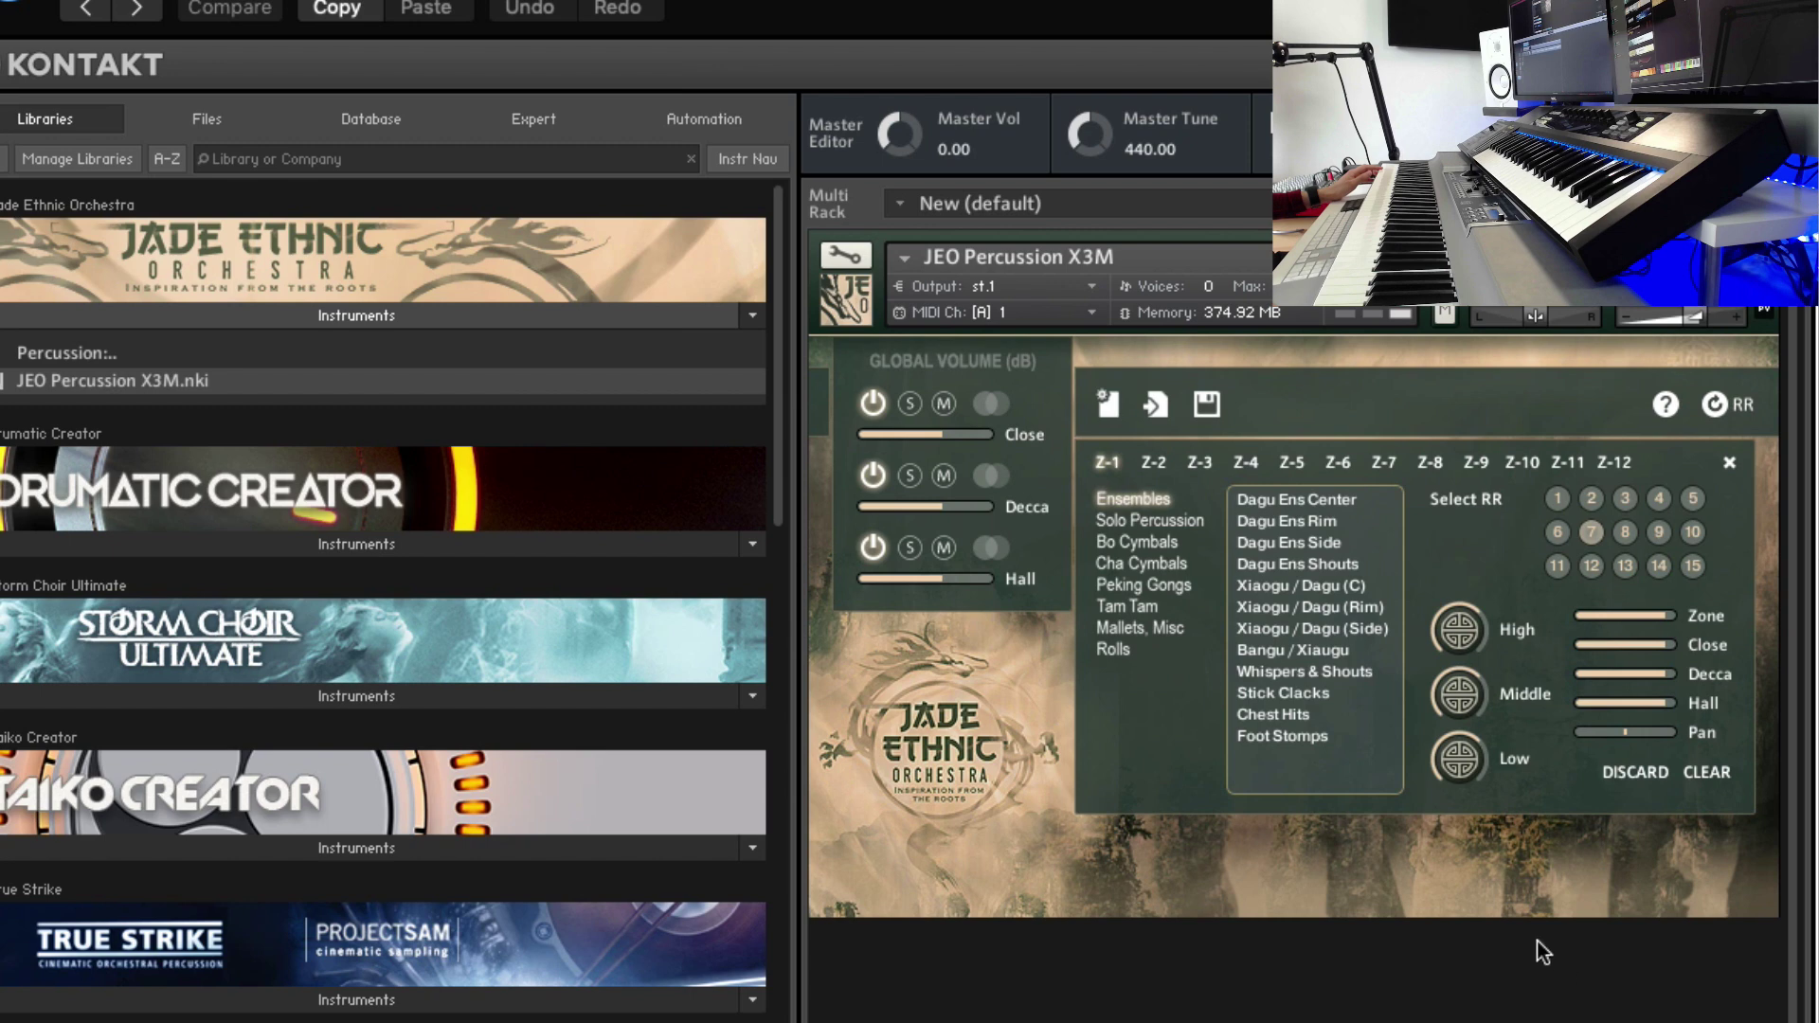
Step: Show and hide the zone editor's help hints, then open the preset loading dialog and cancel it
left_click(1664, 405)
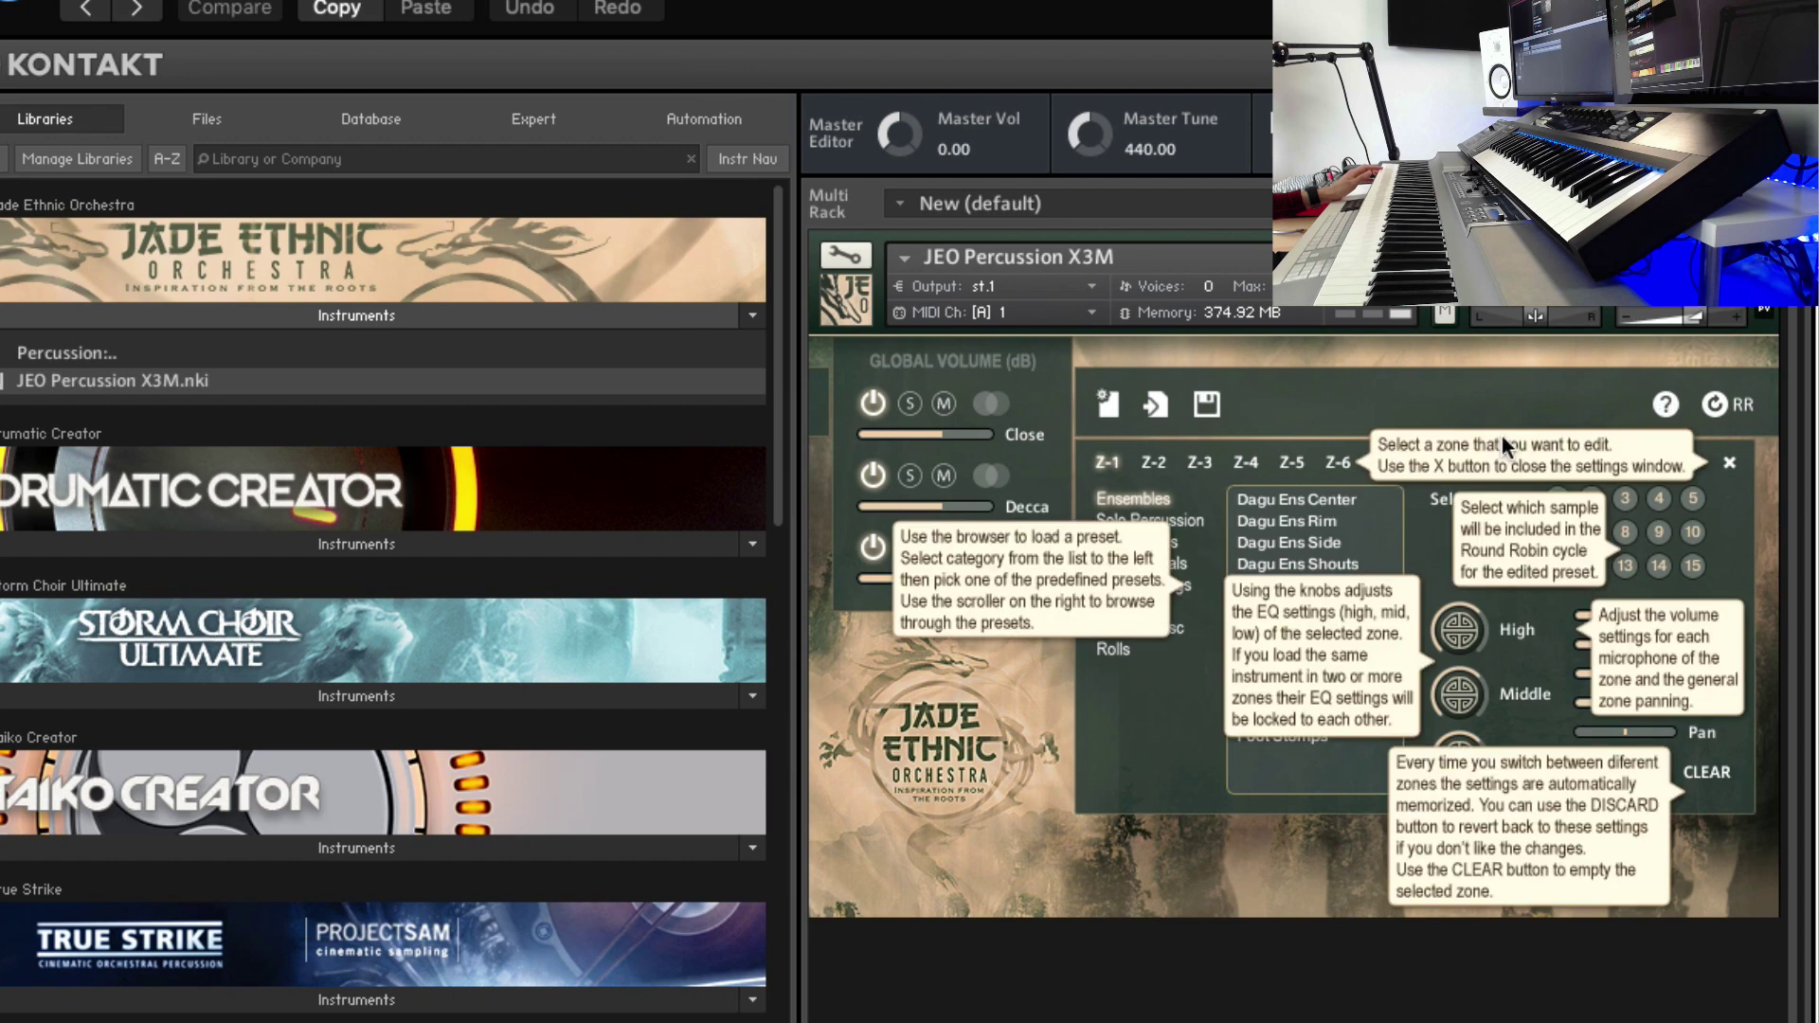
left_click(1664, 405)
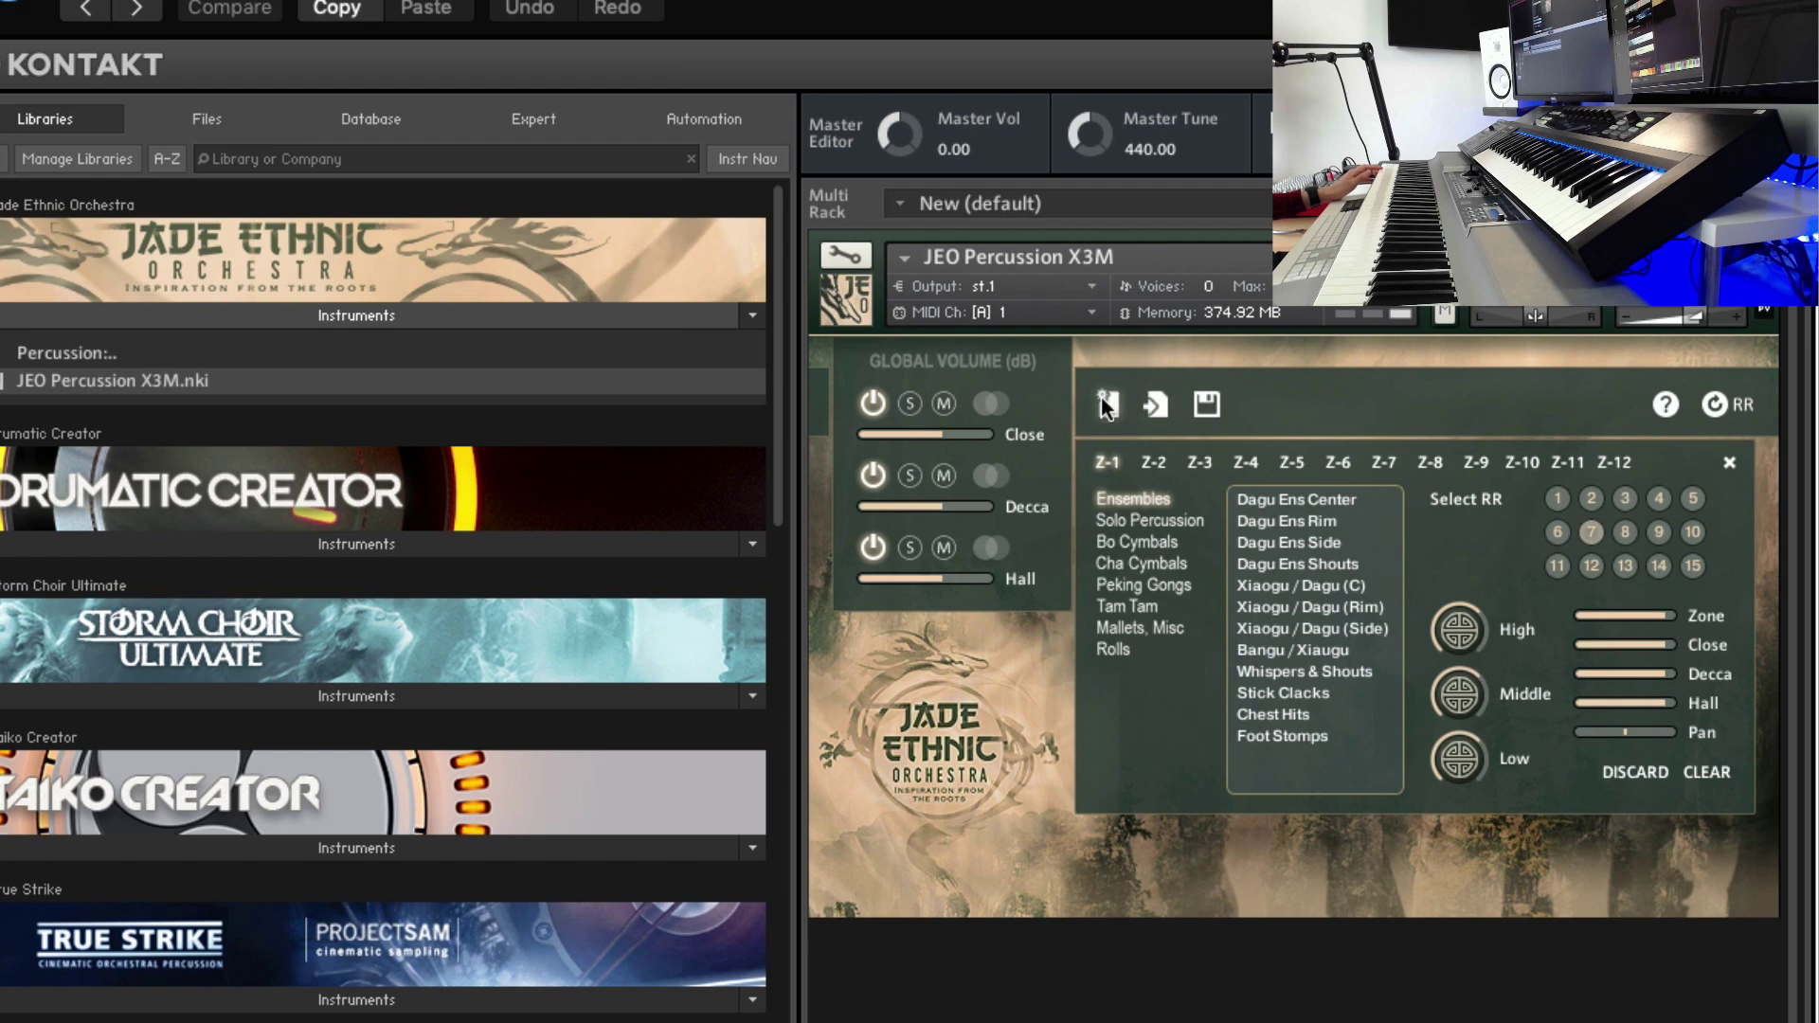
left_click(1162, 411)
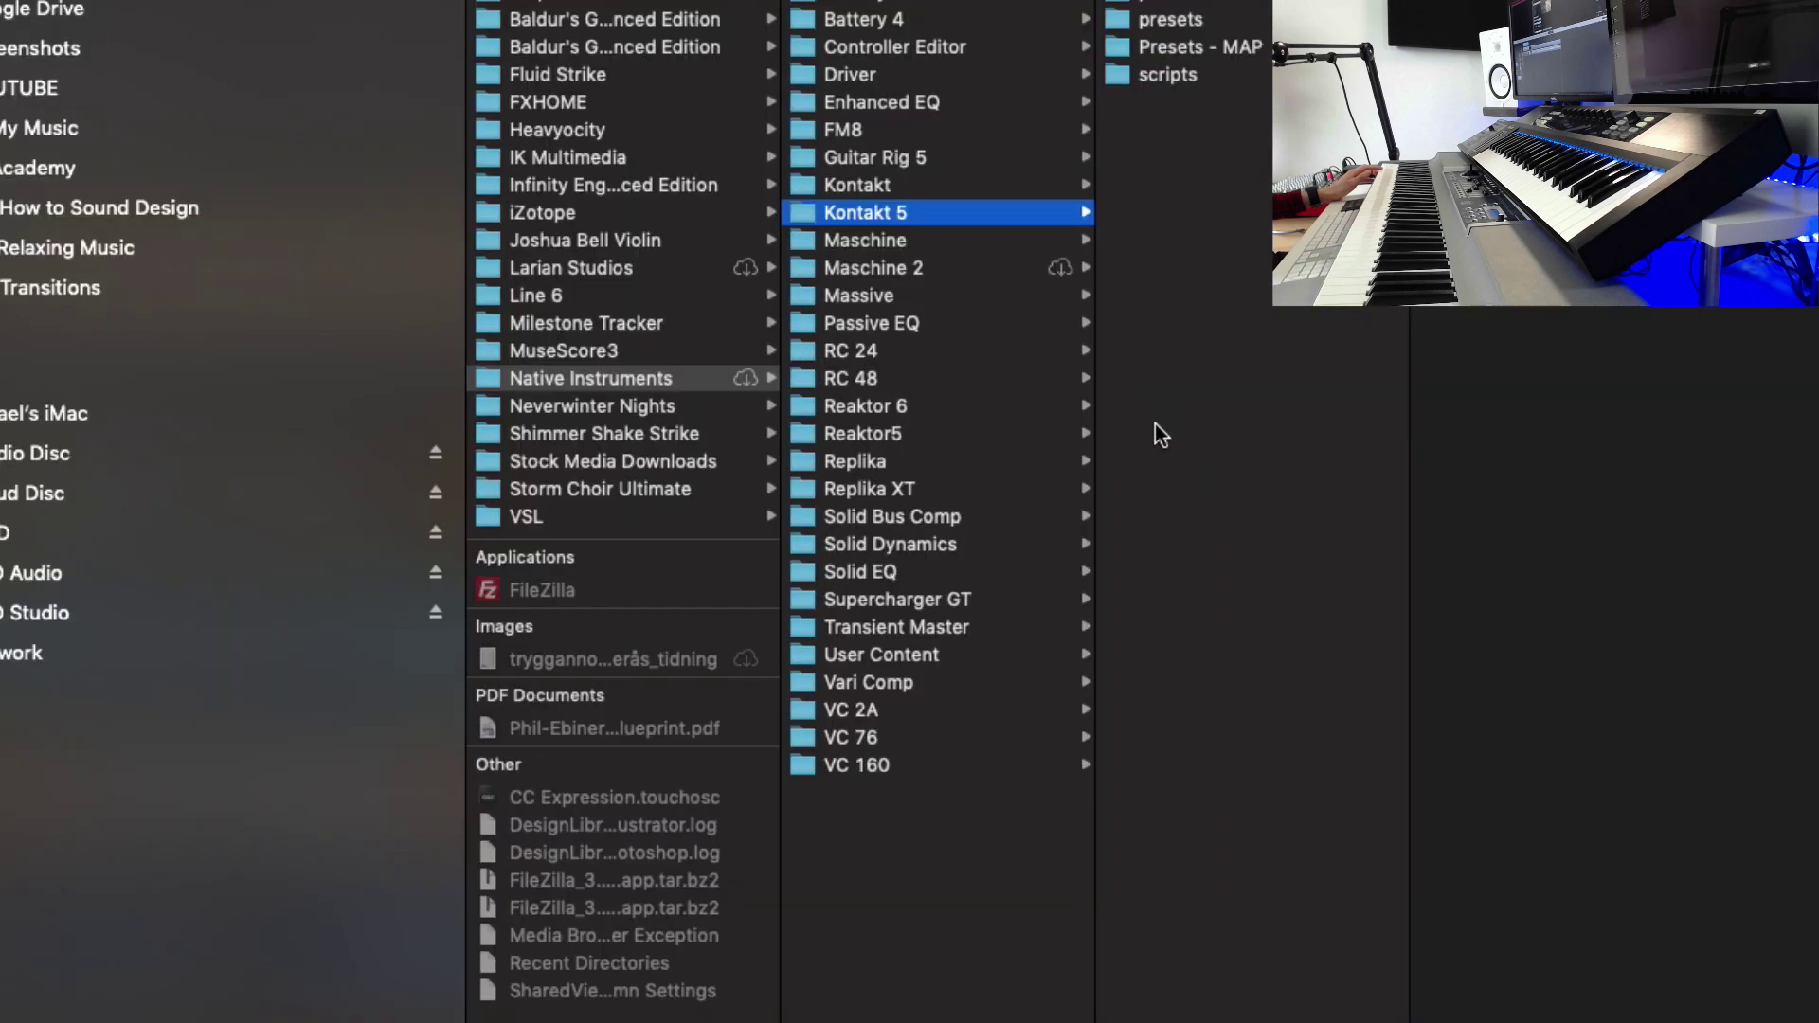
key("Escape")
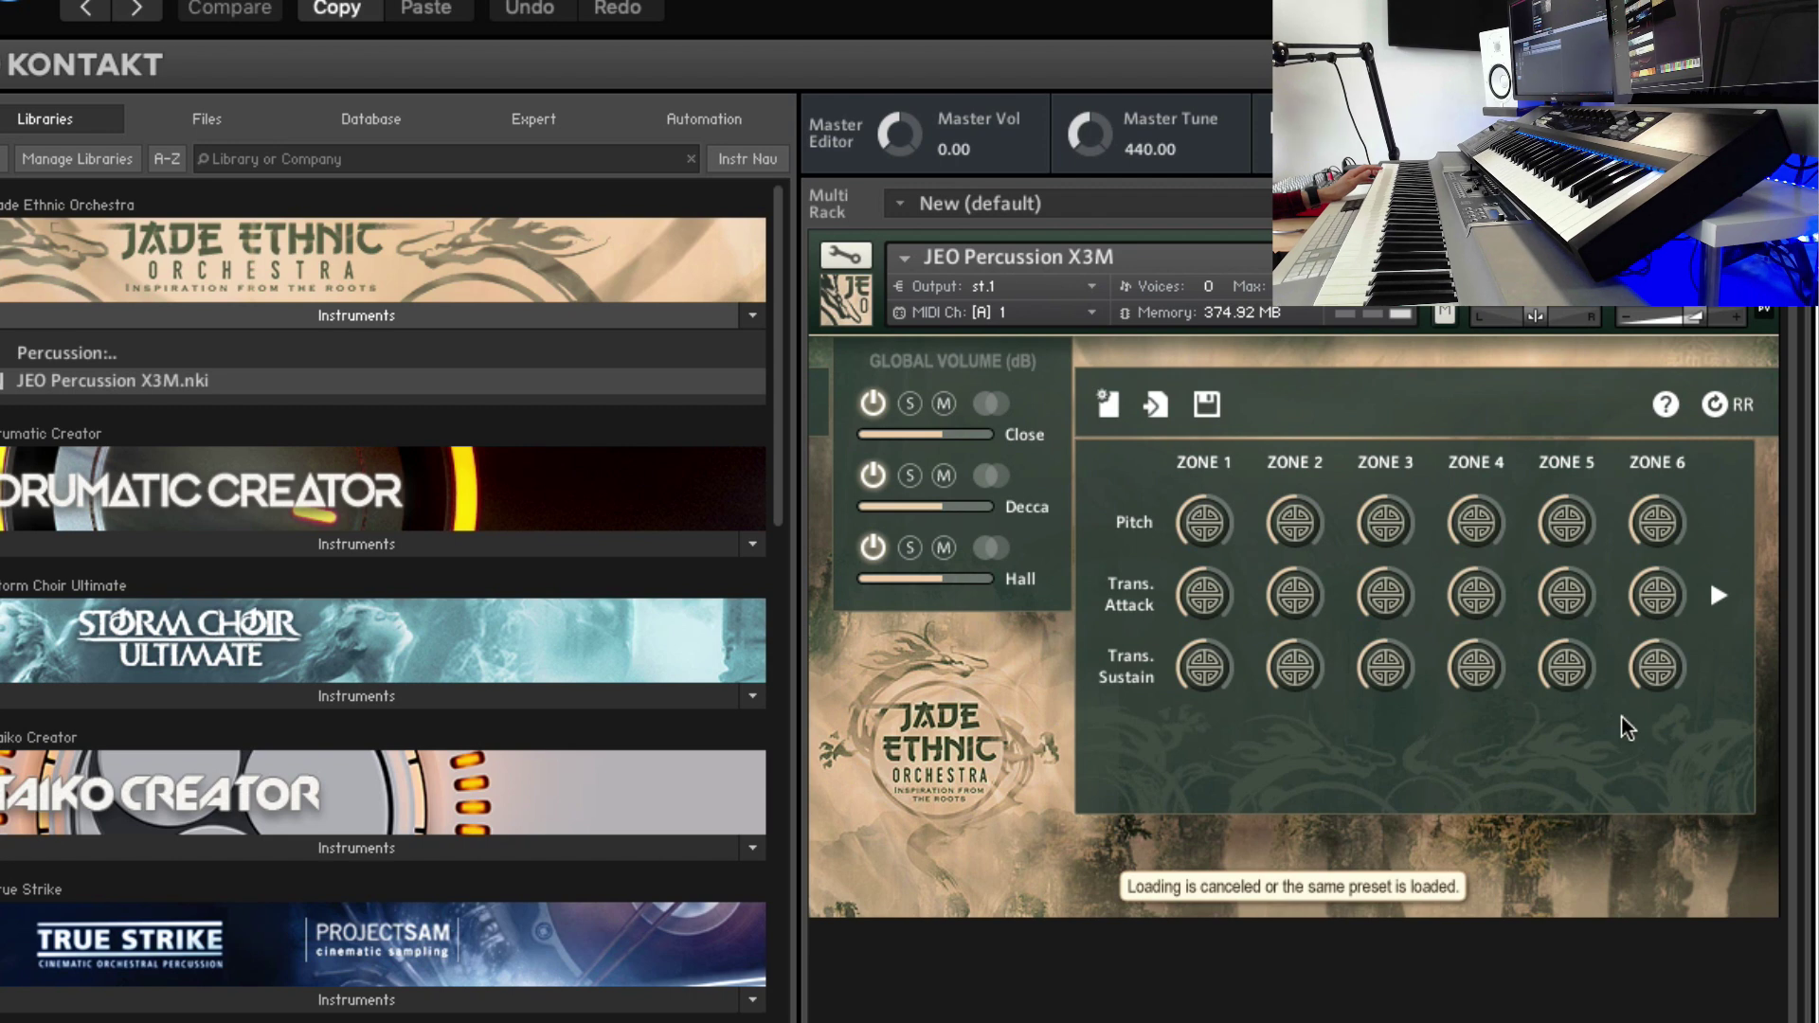
Step: View the pitch and transient controls of zones 7 to 12 and return to zones 1 to 6
left_click(1719, 596)
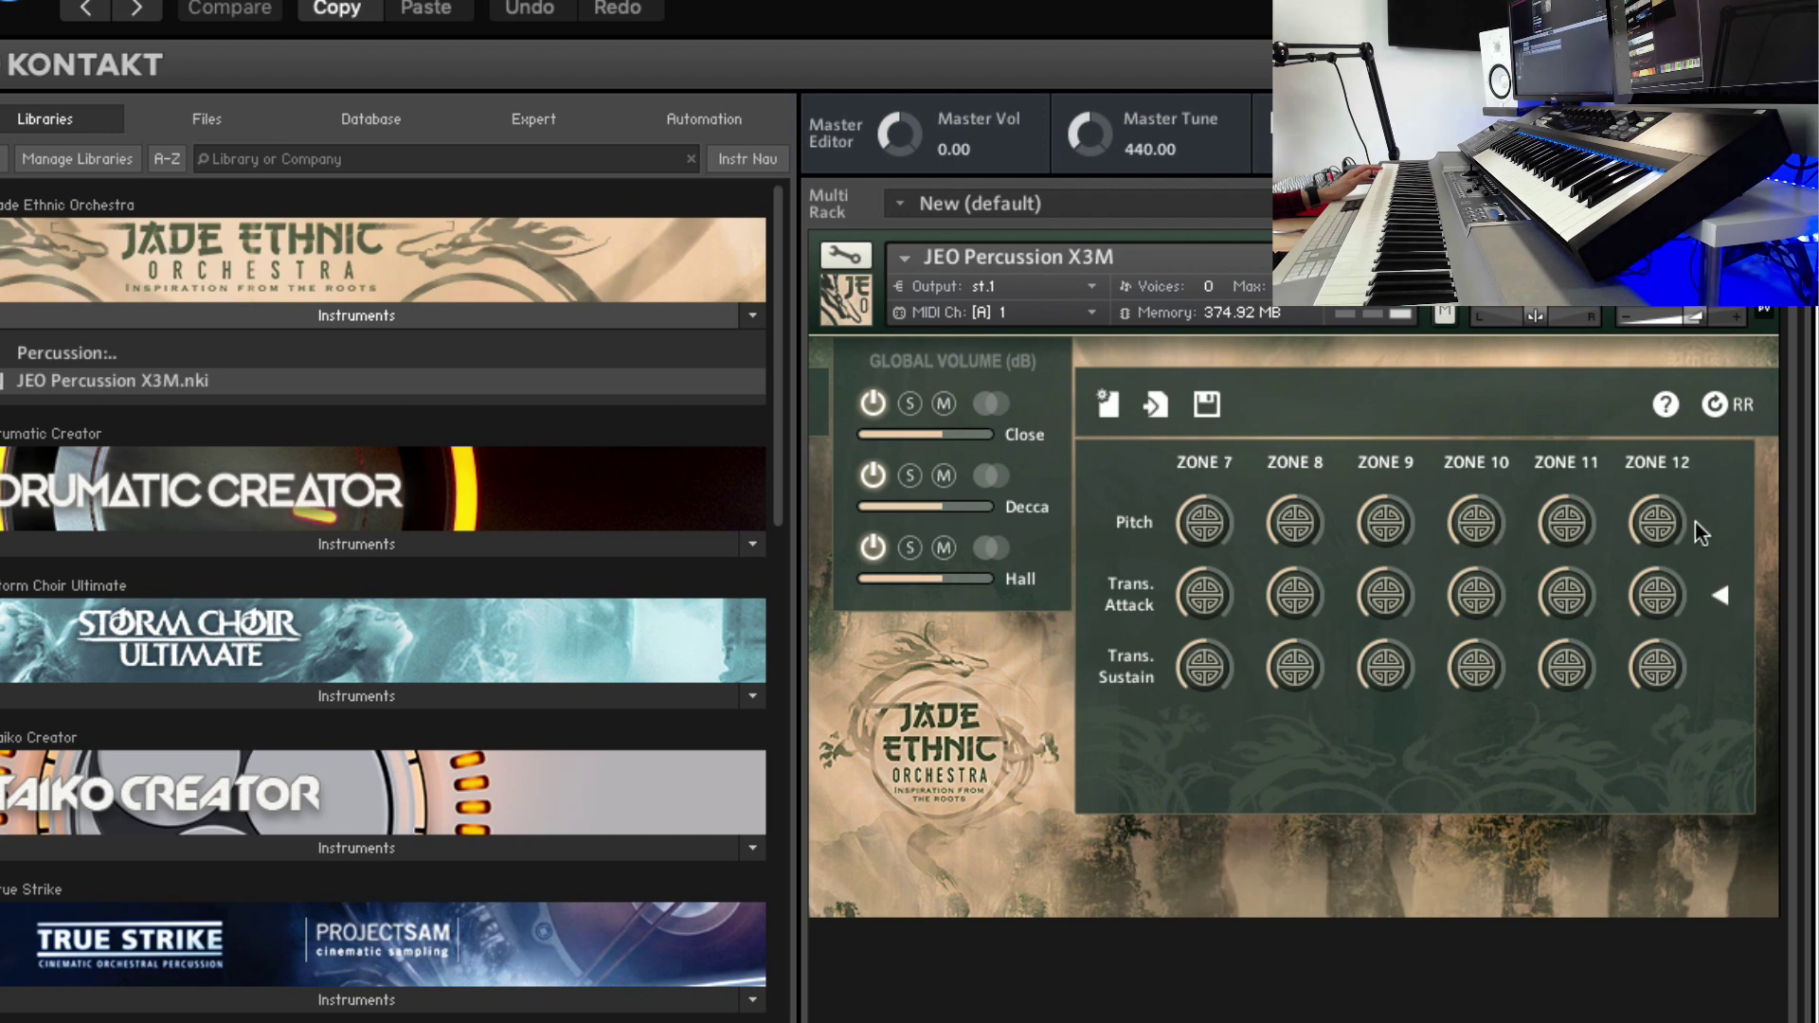
left_click(1721, 597)
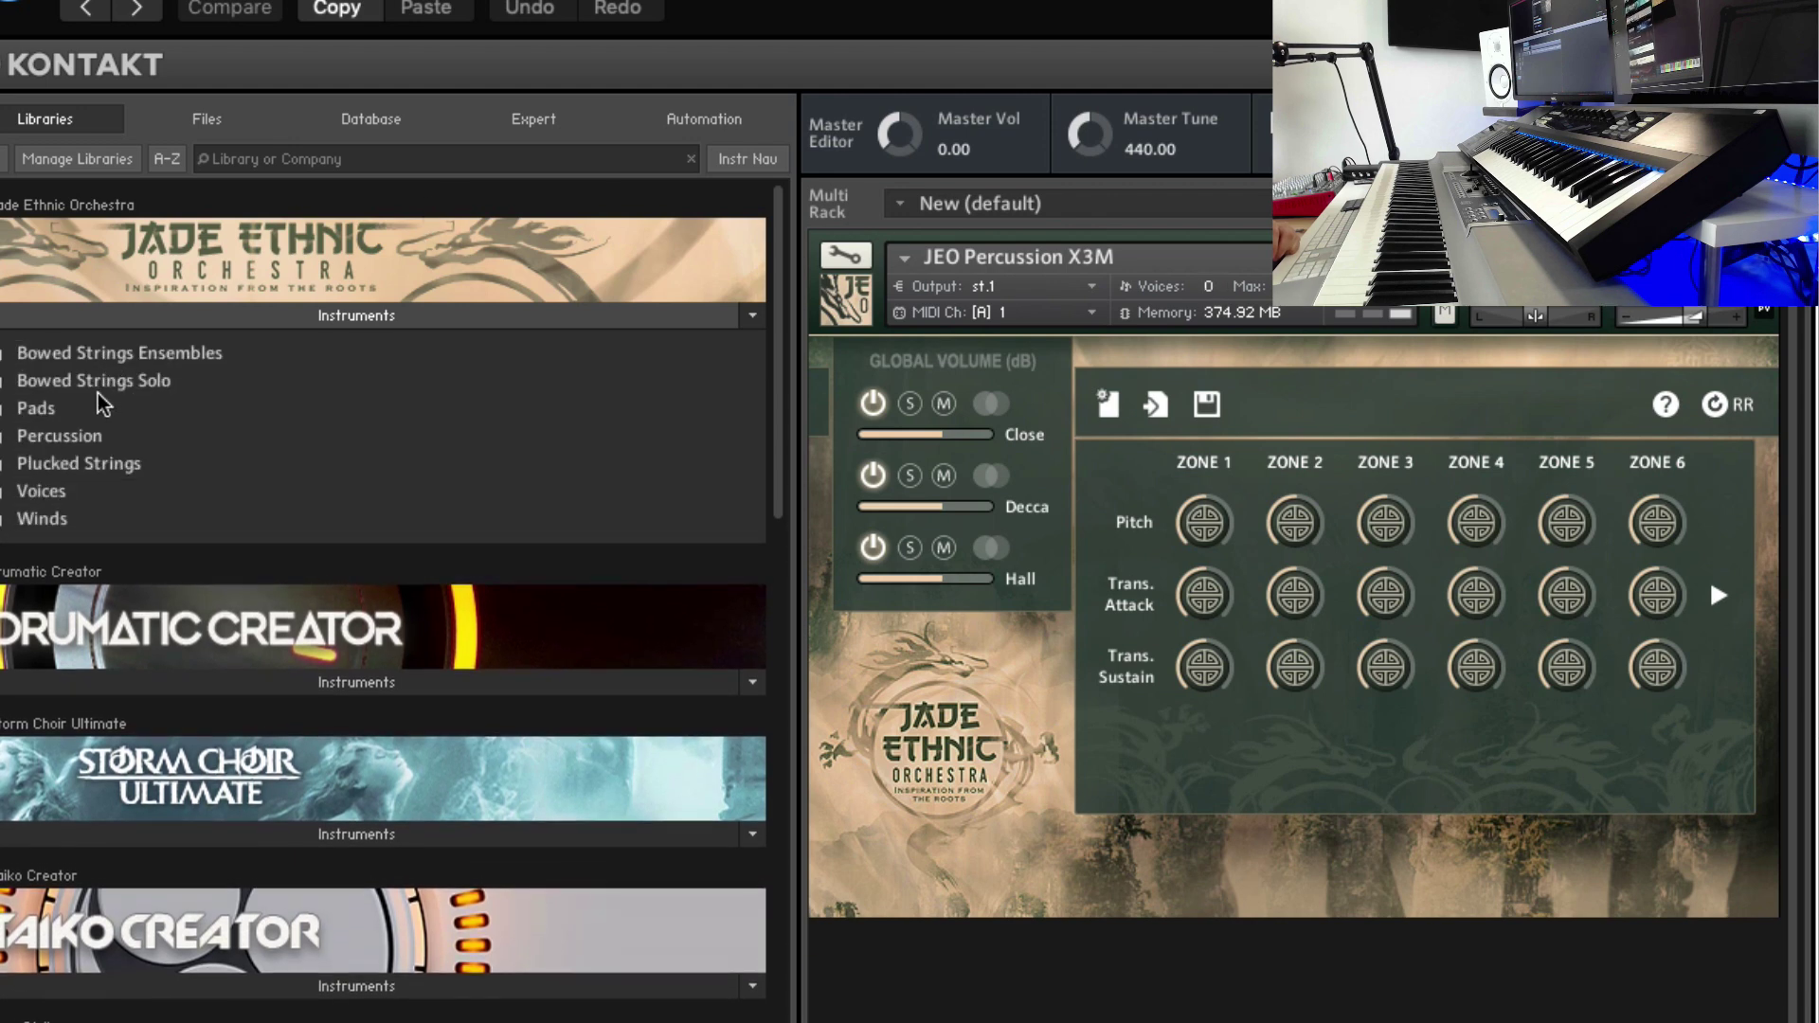
Step: Load Pads from the Pads category in place of the percussion instrument, discarding its changes
left_click(70, 413)
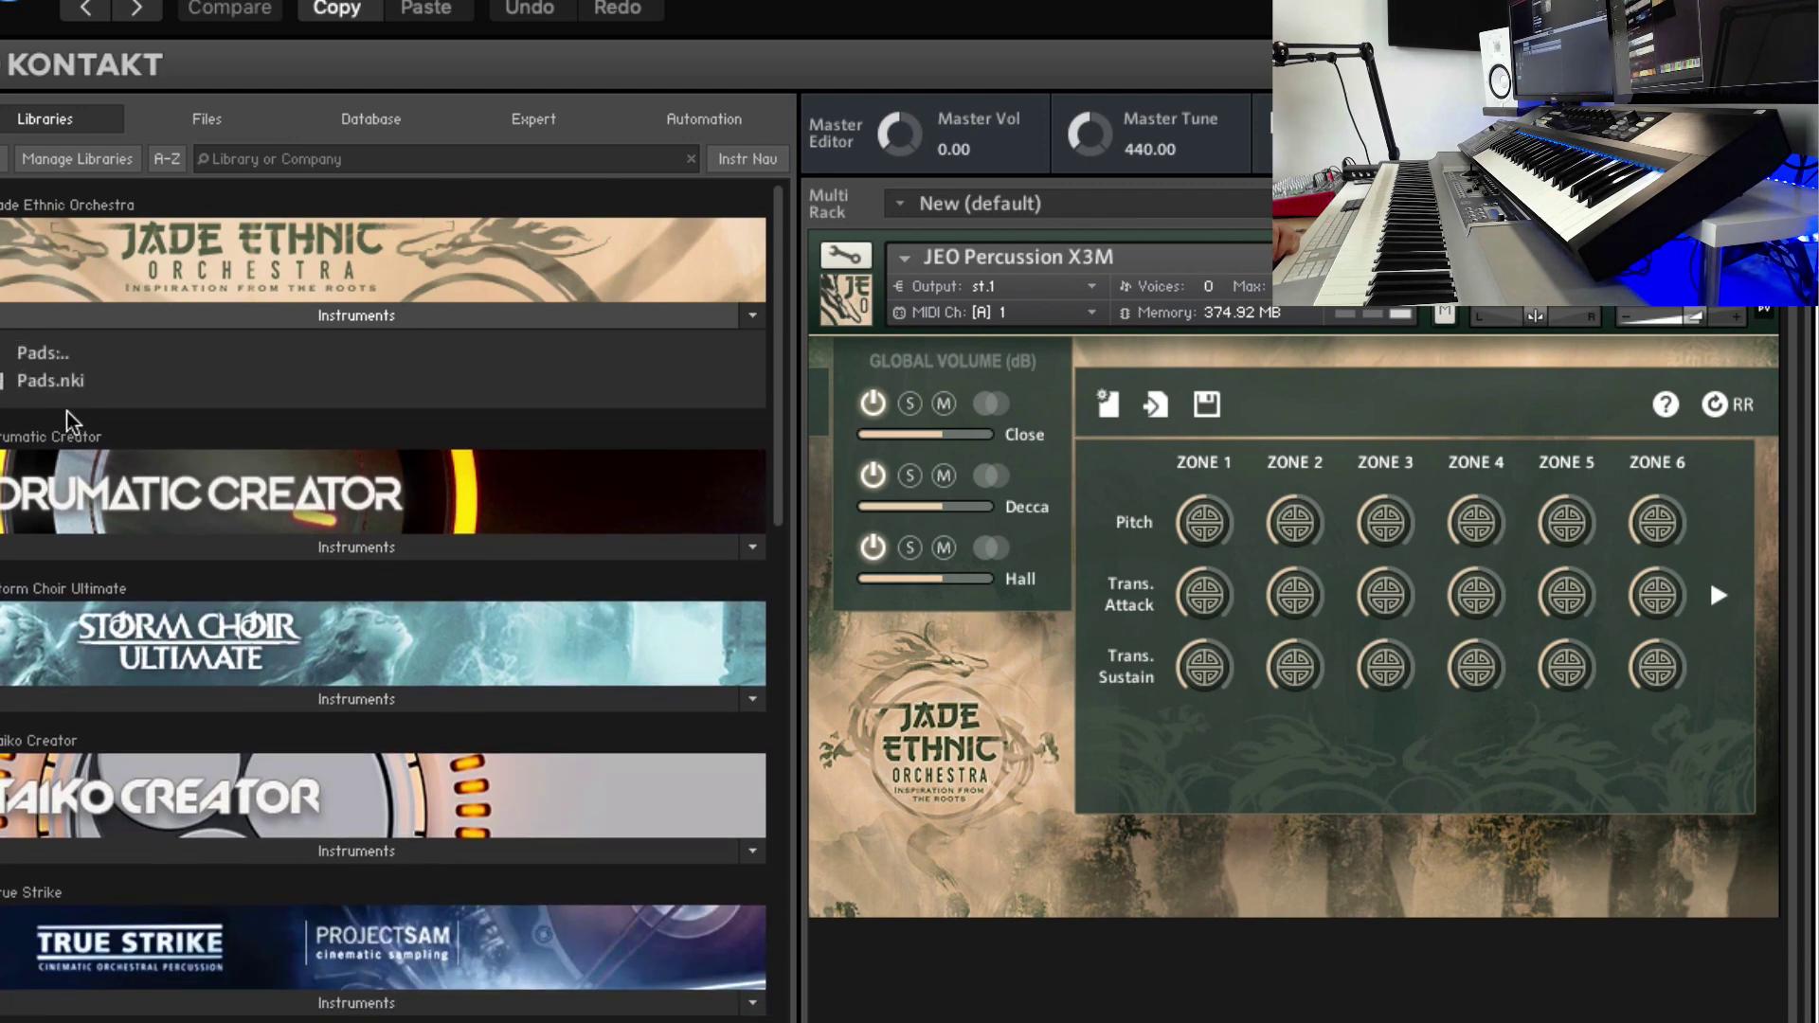
left_click(55, 354)
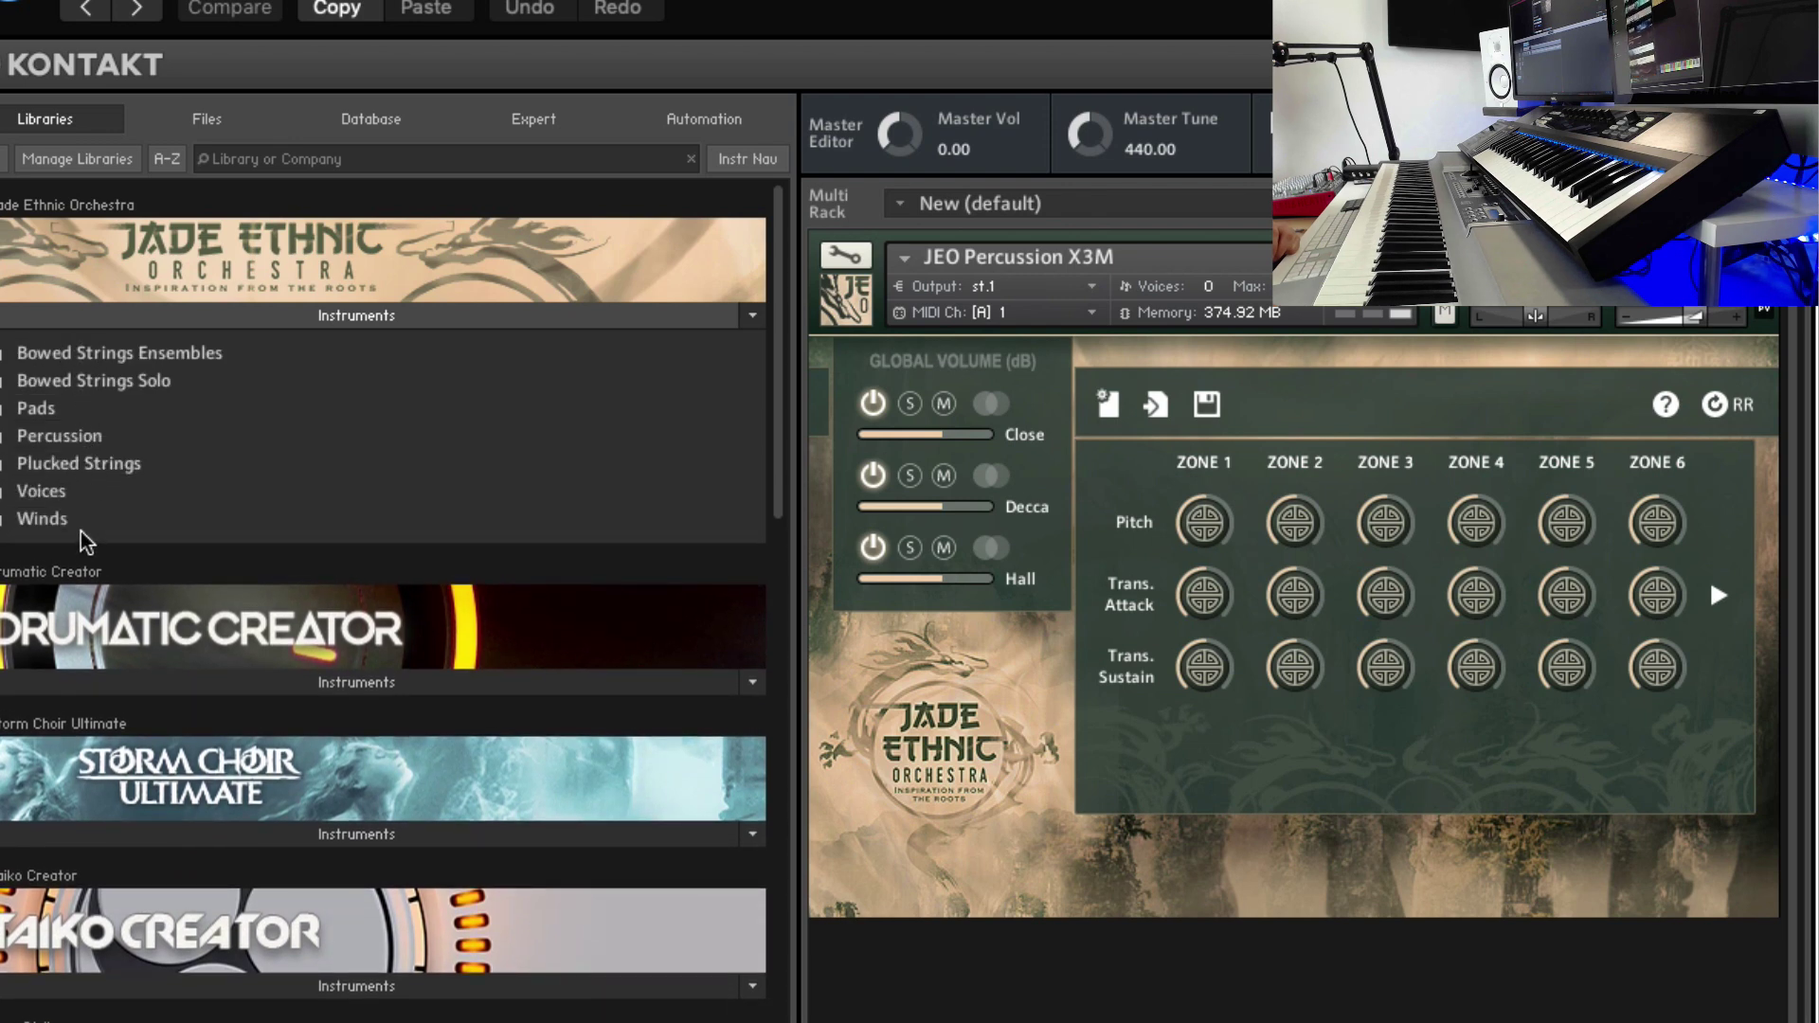
left_click(62, 409)
left_click_drag(68, 396, 1426, 565)
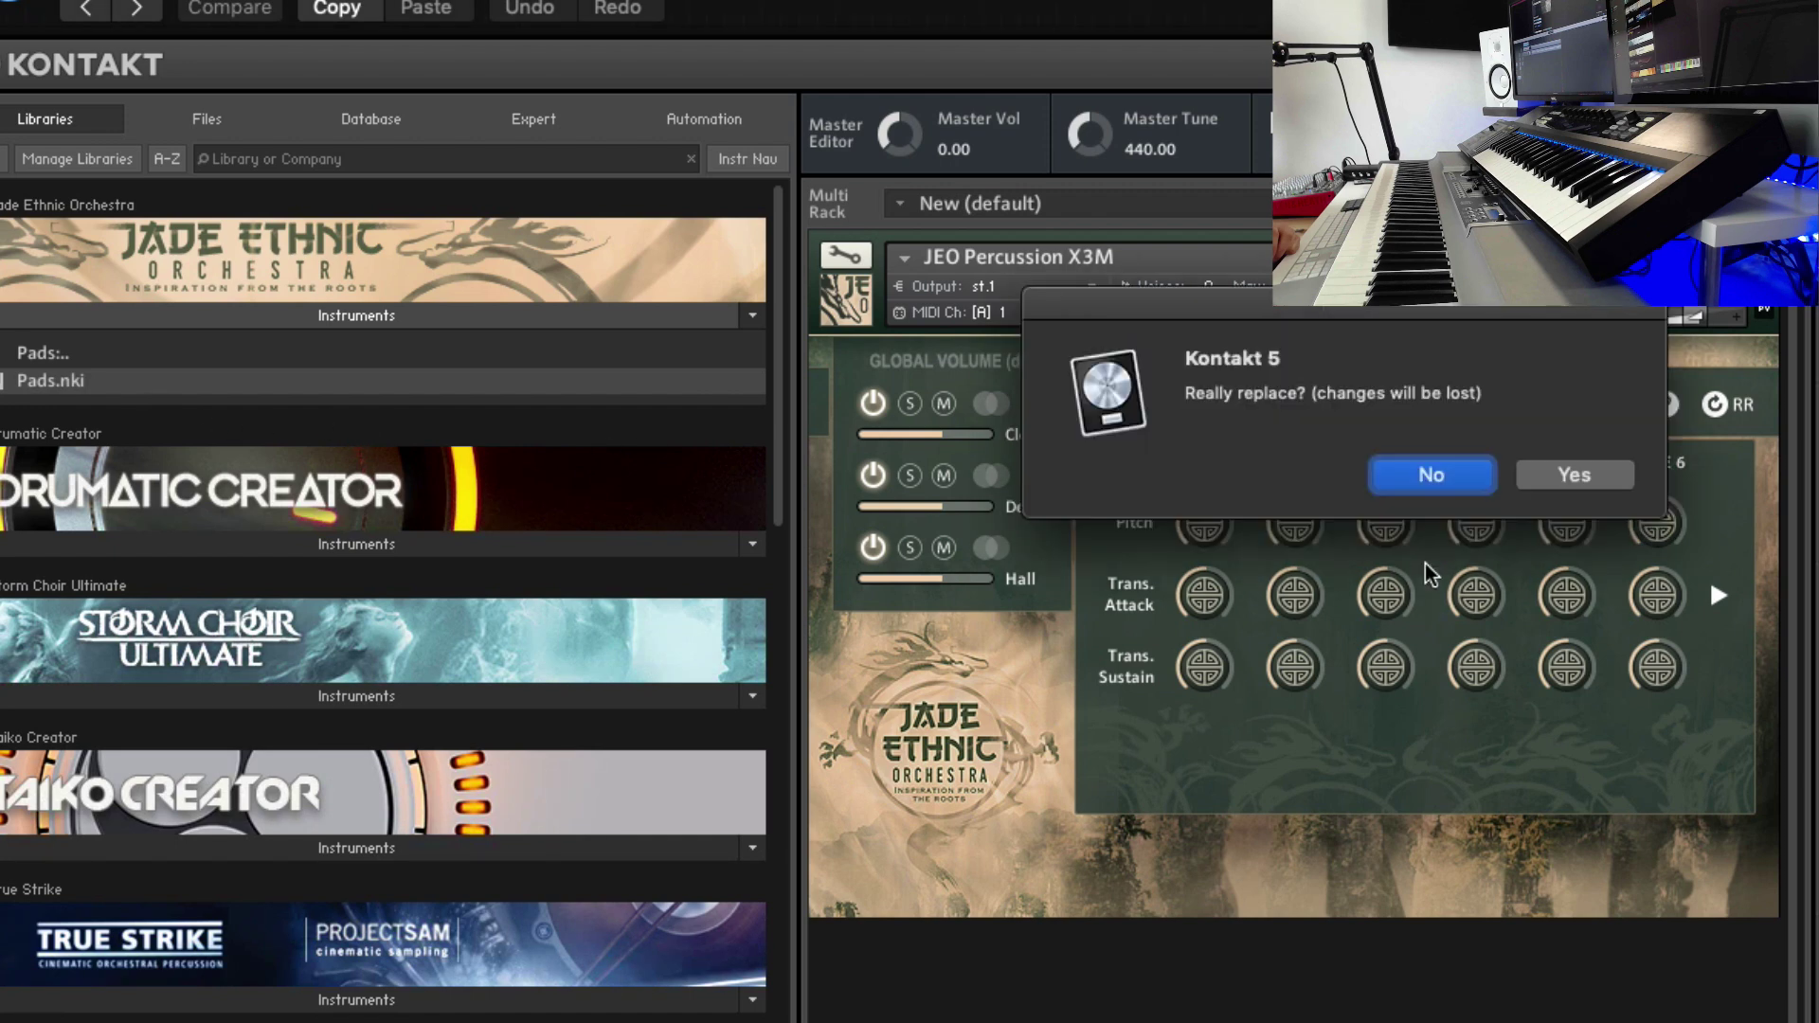
left_click(1568, 479)
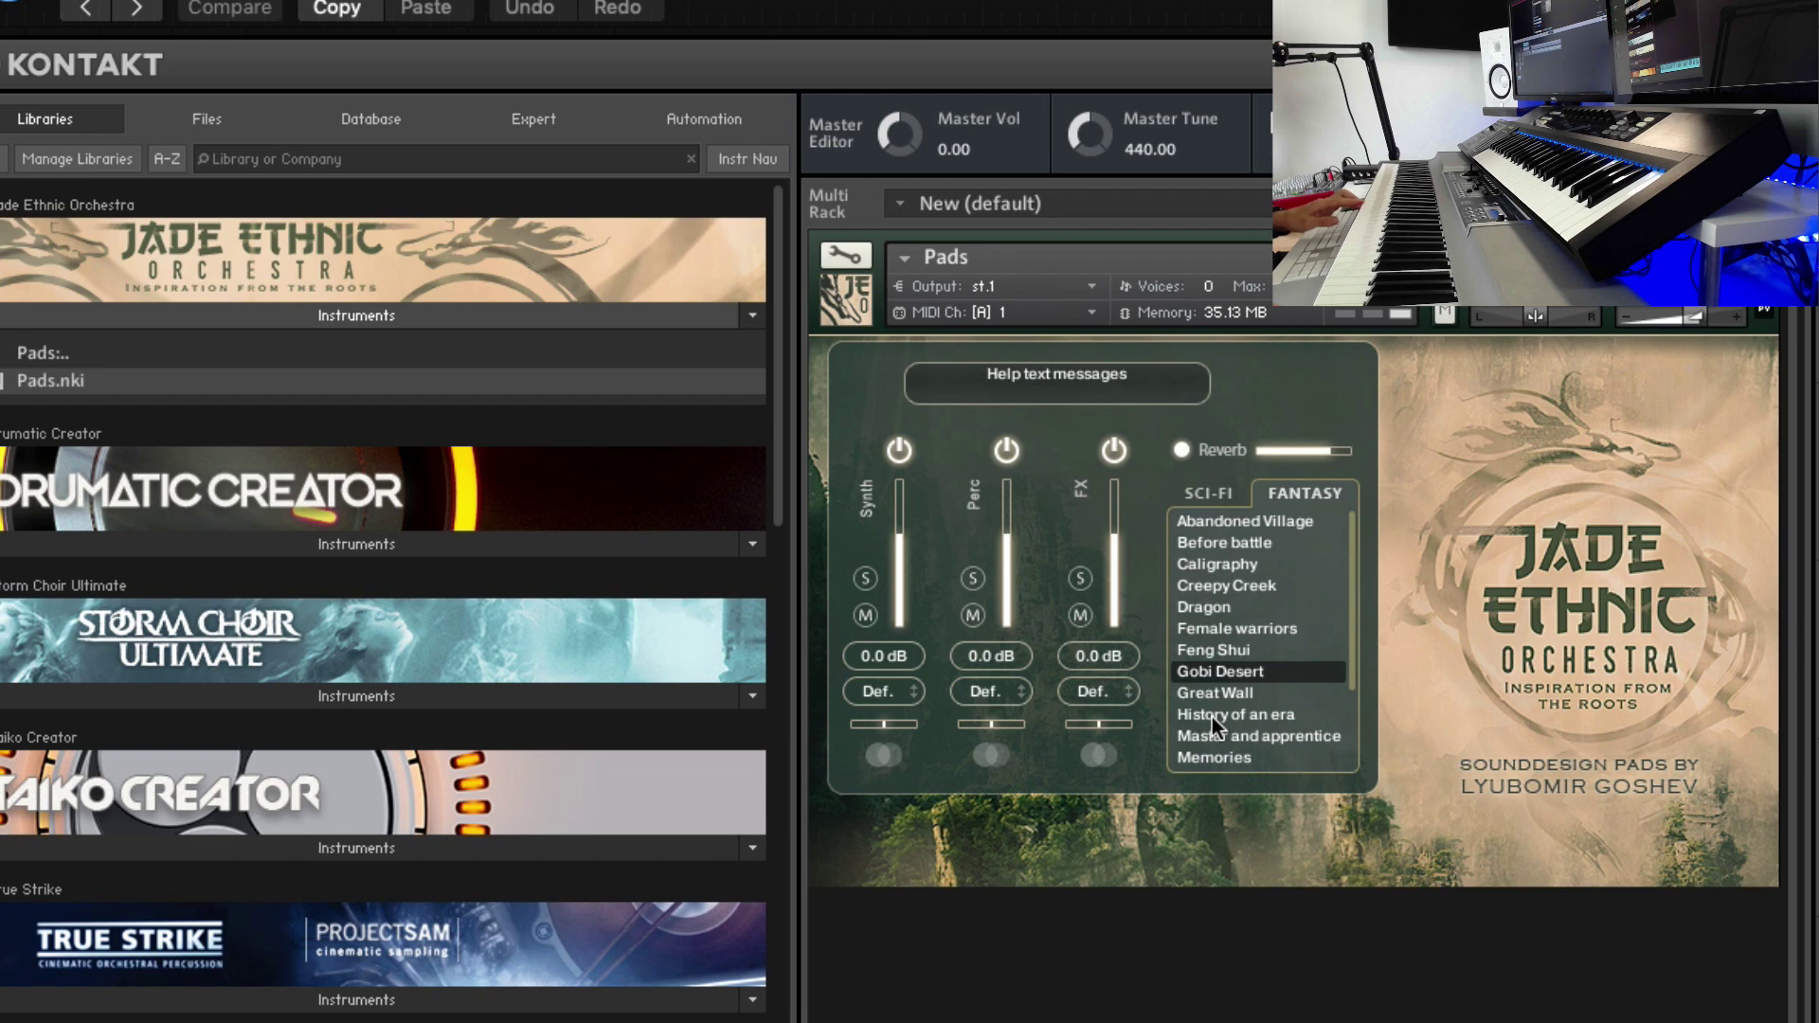
Step: Look through the Sci-Fi and Fantasy preset lists of the Pads instrument
left_click(1209, 493)
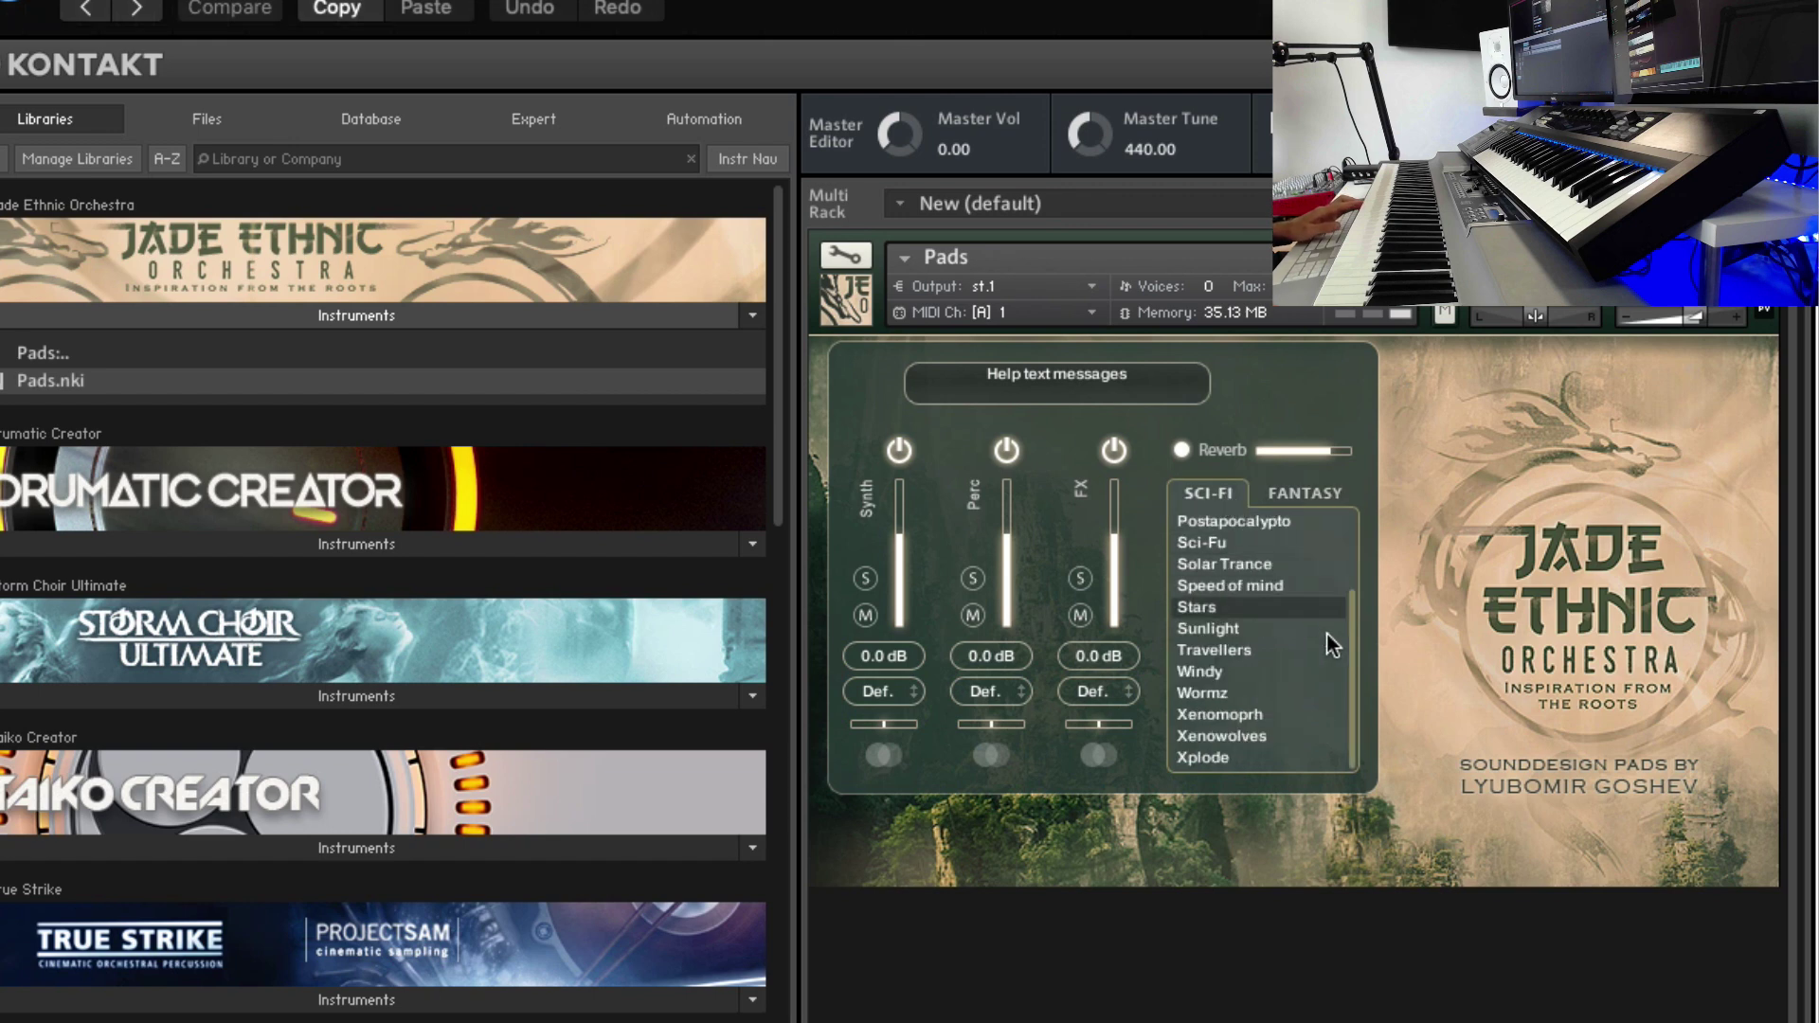
left_click_drag(1353, 650, 1351, 701)
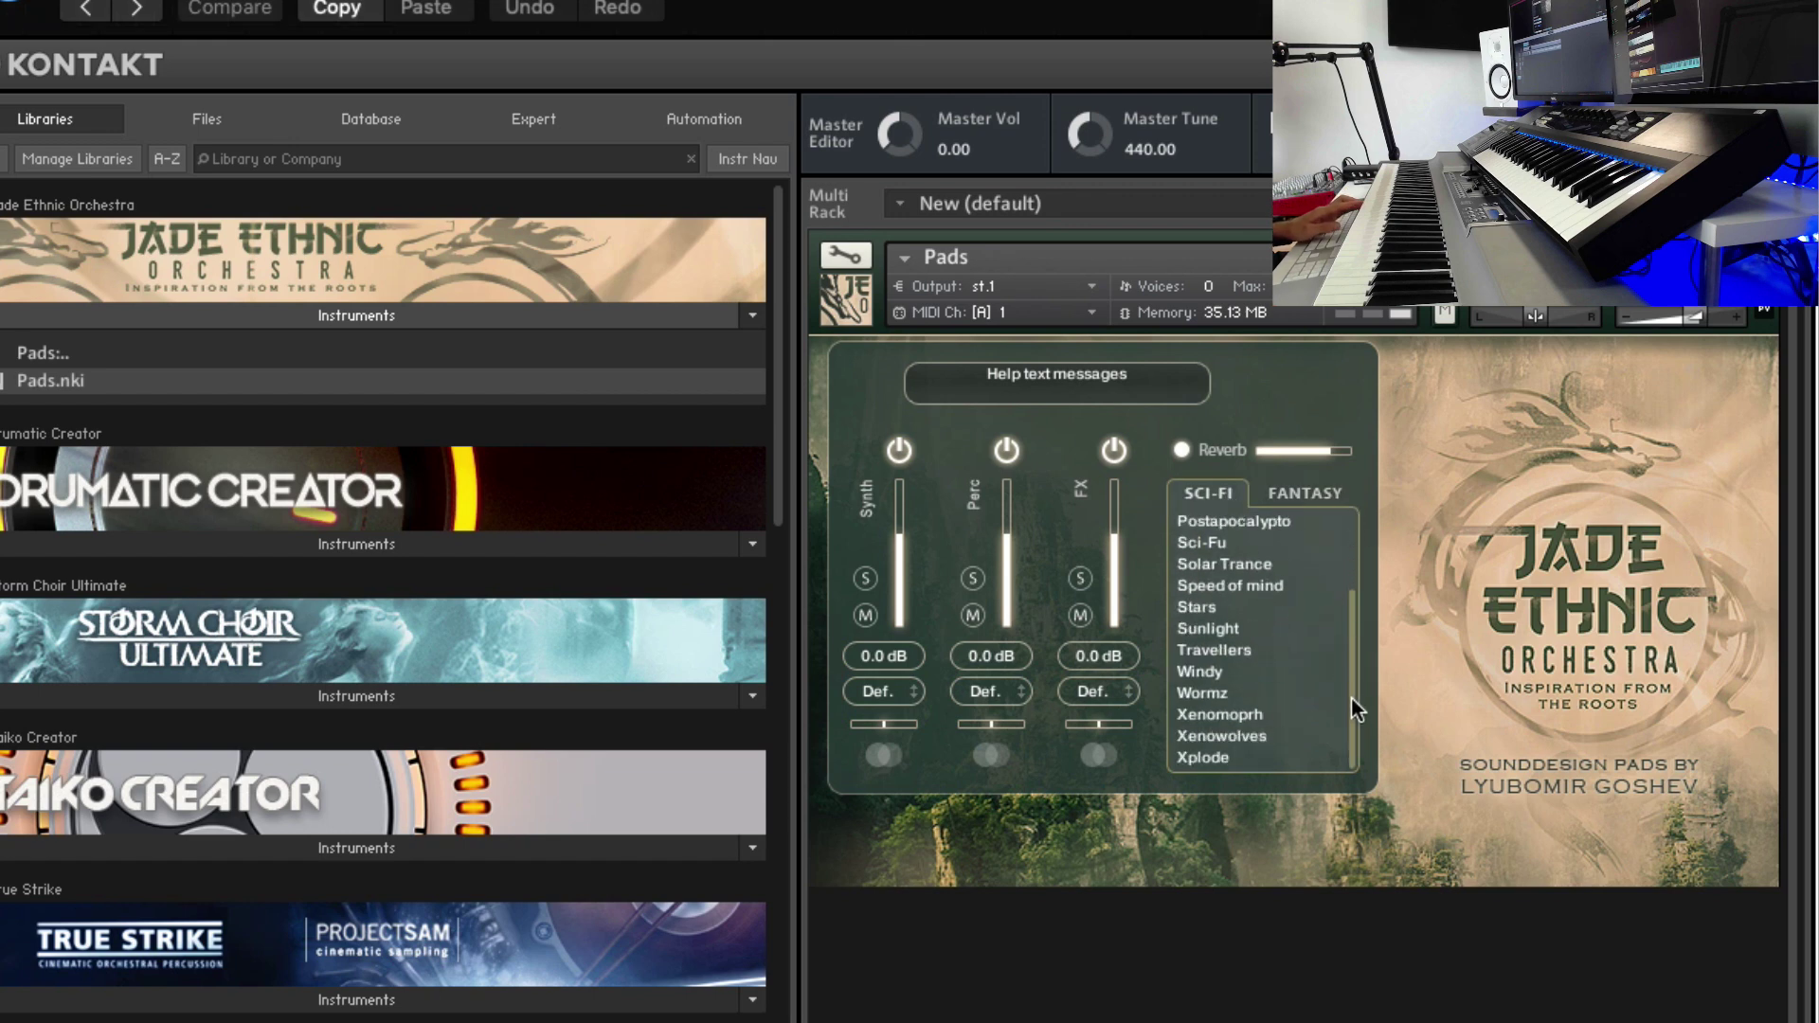
left_click(1309, 490)
left_click_drag(1356, 561, 1353, 516)
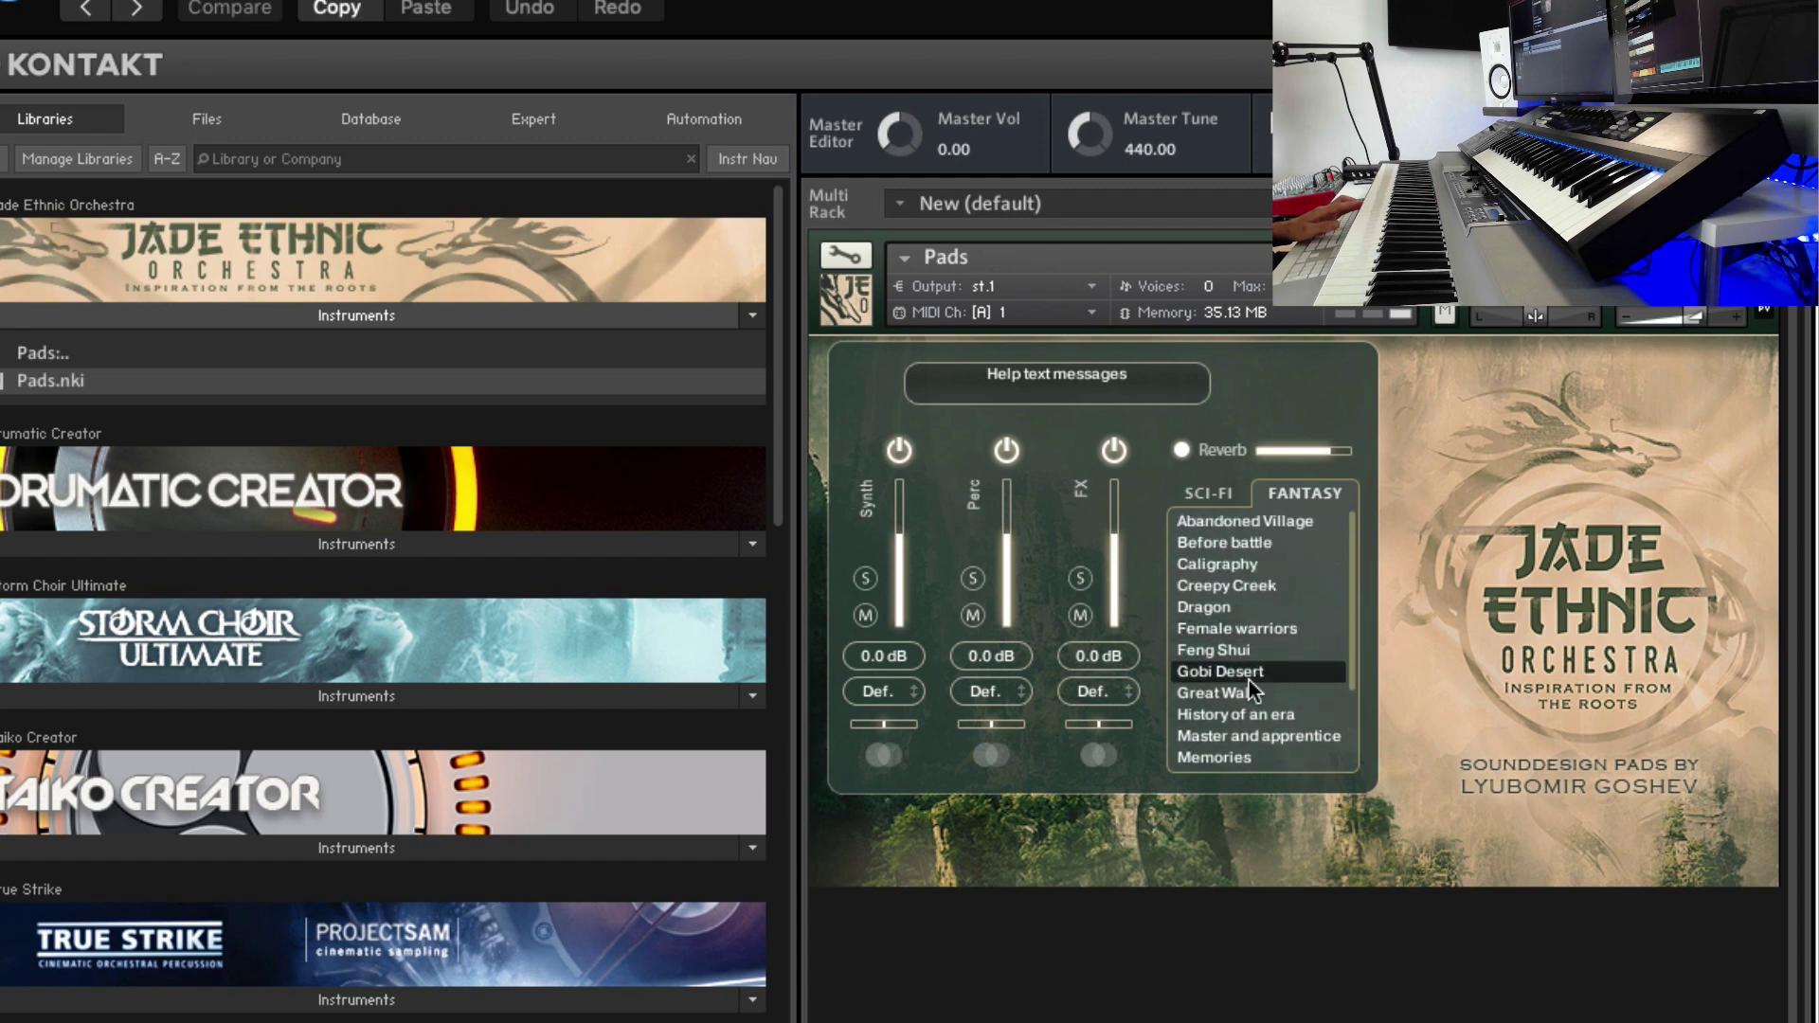
Step: Select the Fantasy pad preset Feng Shui, and after it switch to Female warriors
left_click(1237, 651)
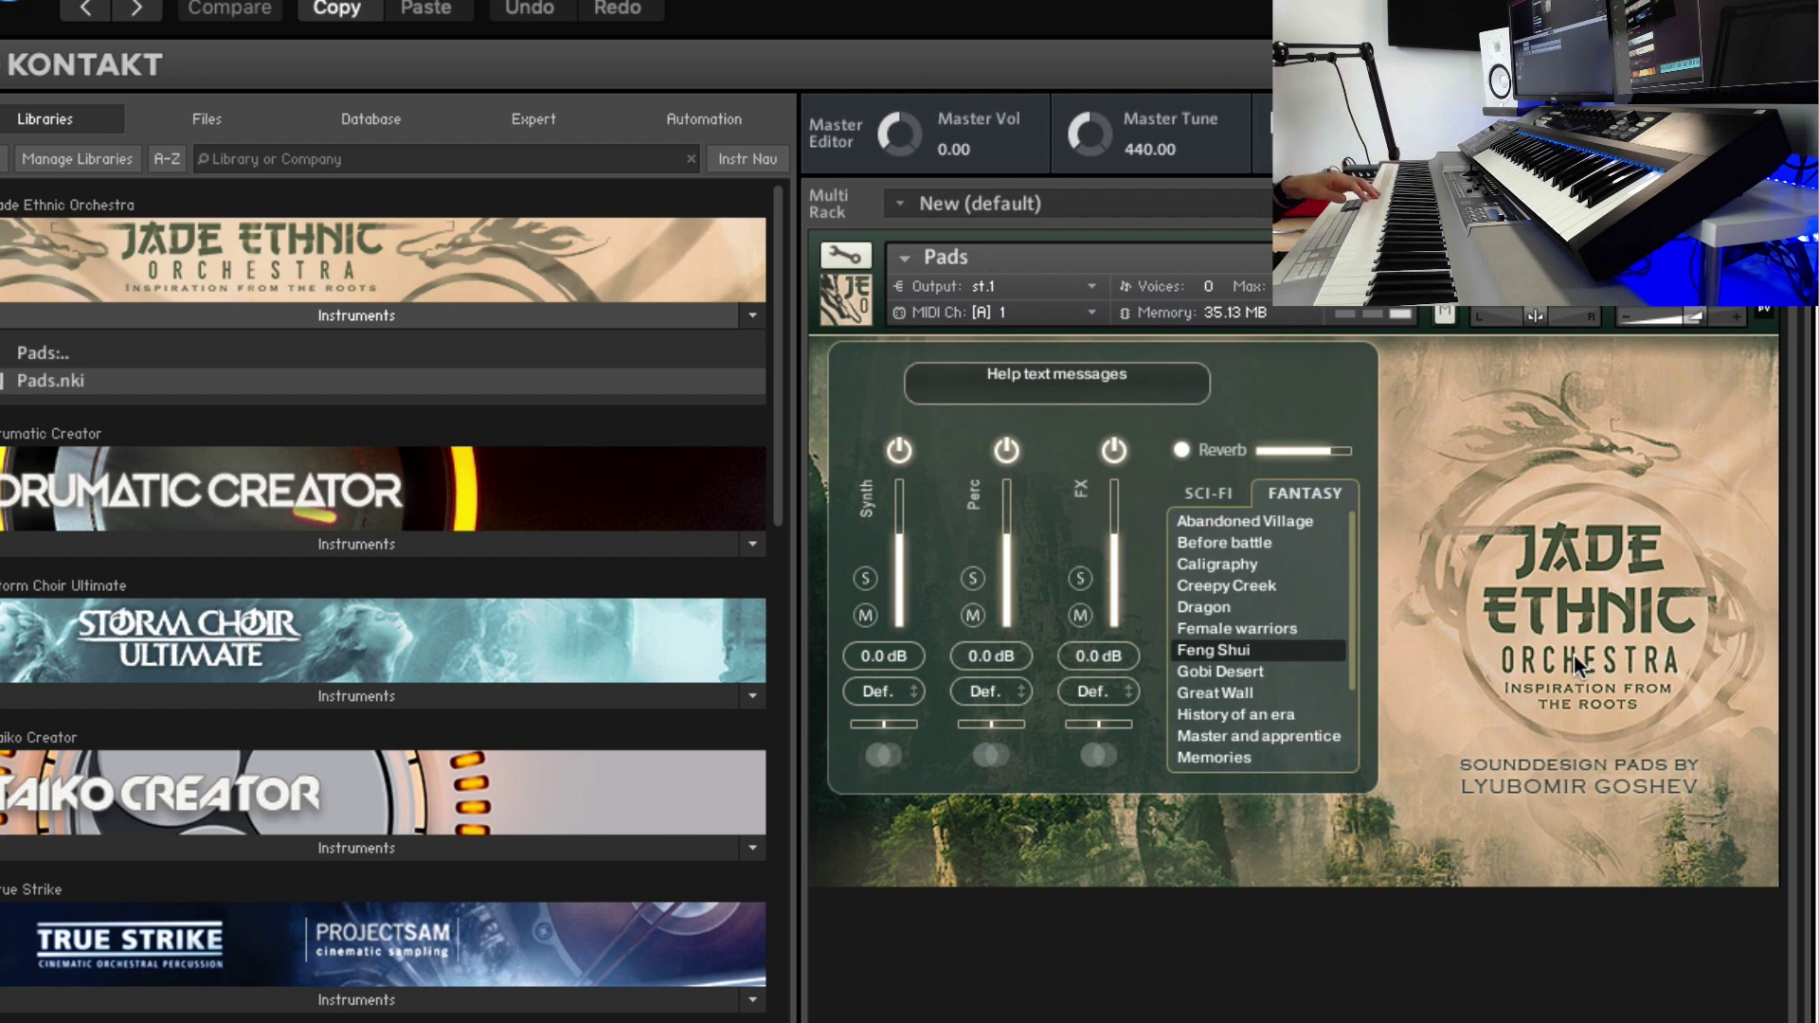
left_click(1222, 629)
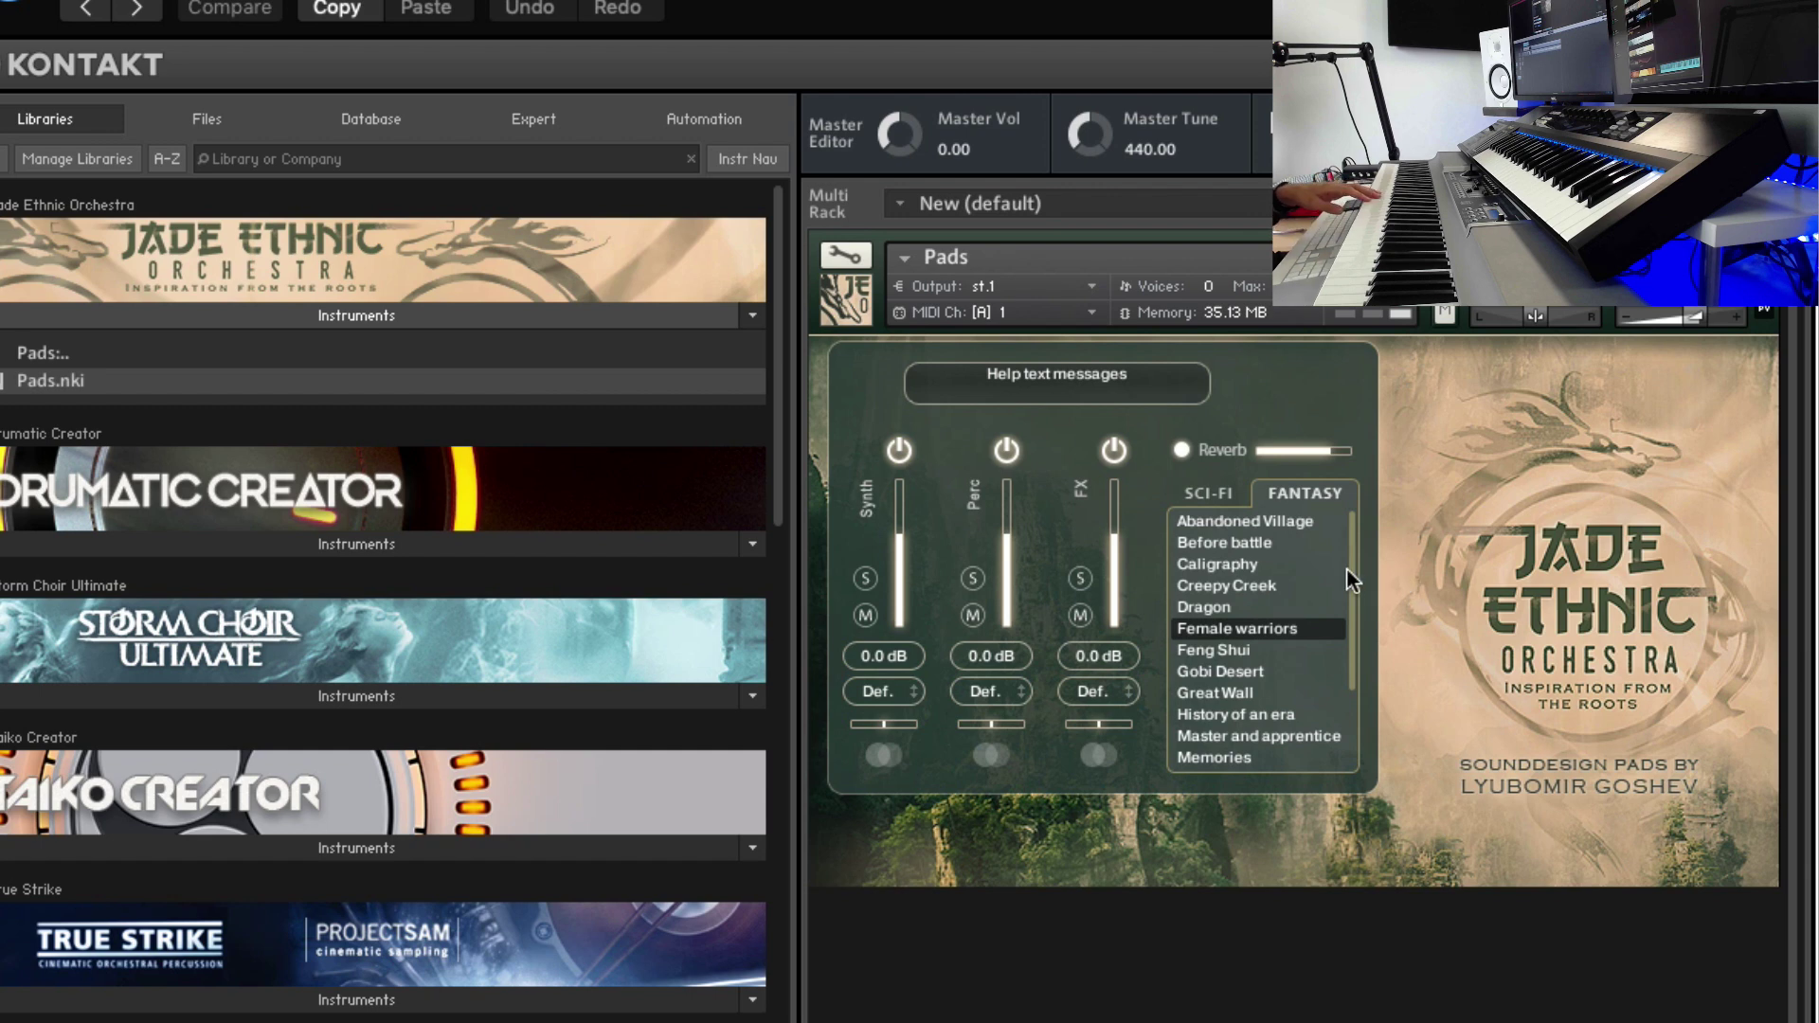
left_click_drag(1352, 566, 1367, 469)
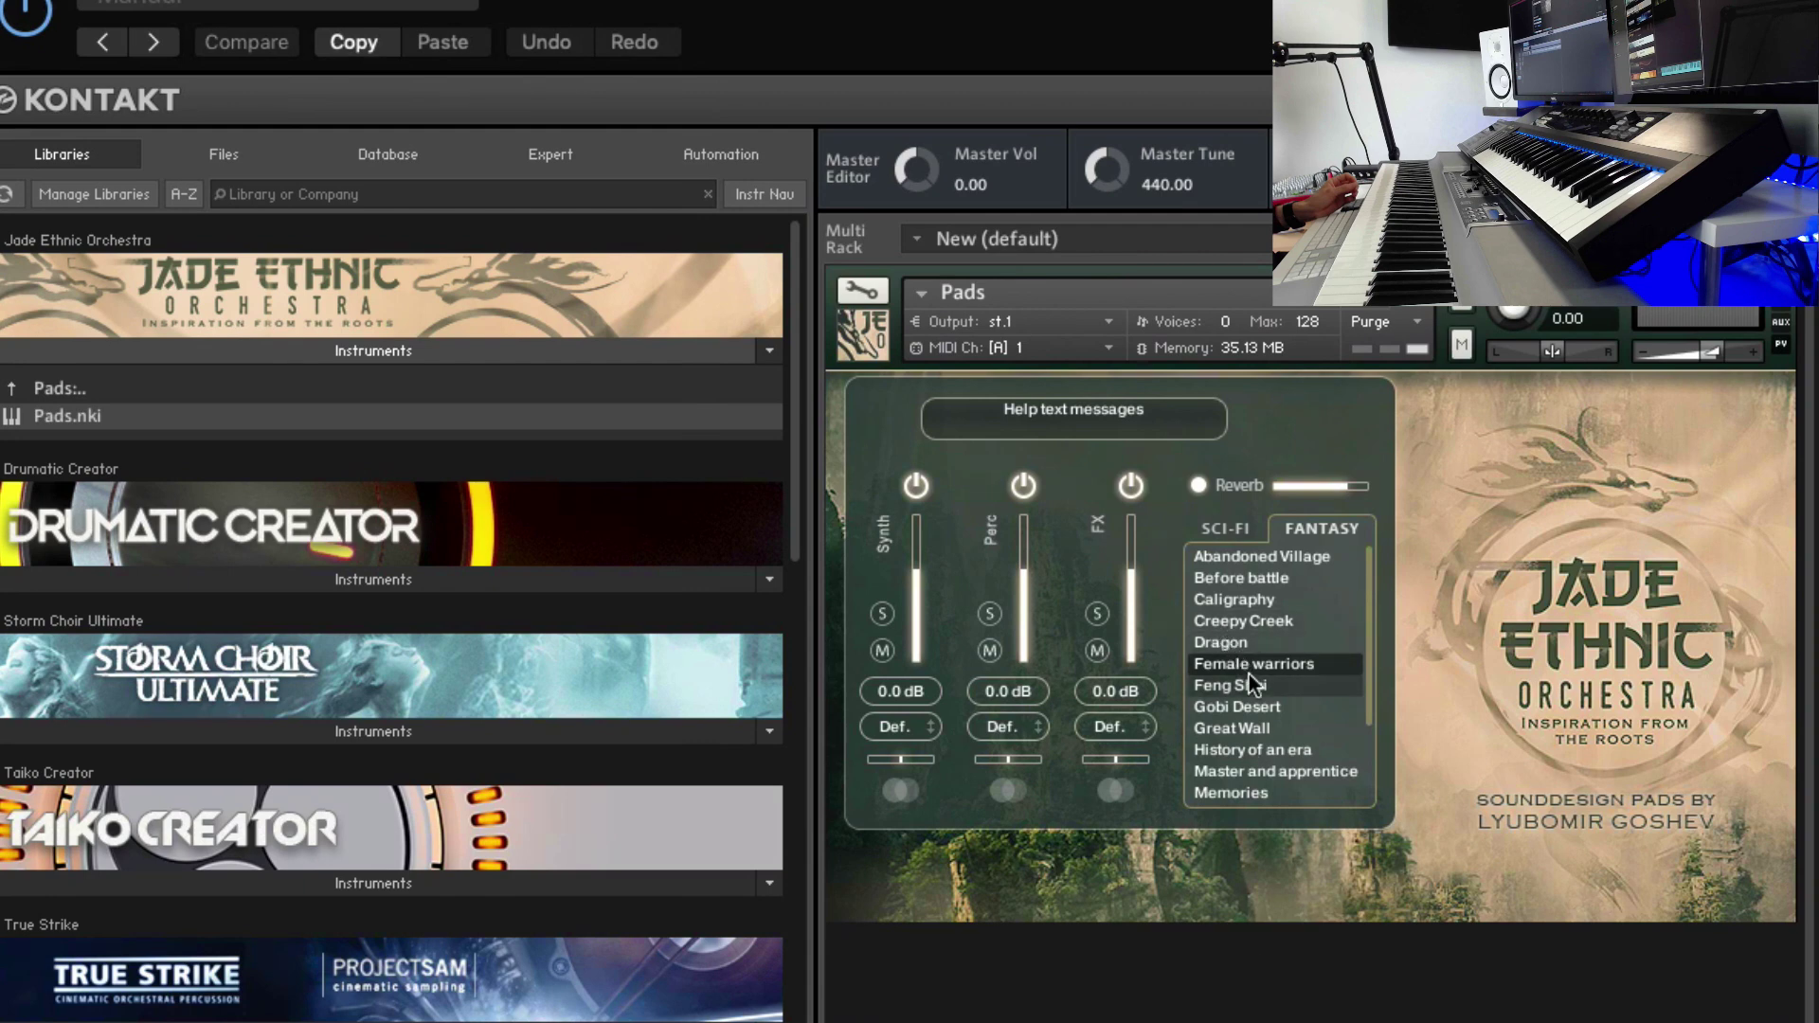
scroll(1377, 667, "down", 1)
scroll(1378, 653, "up", 1)
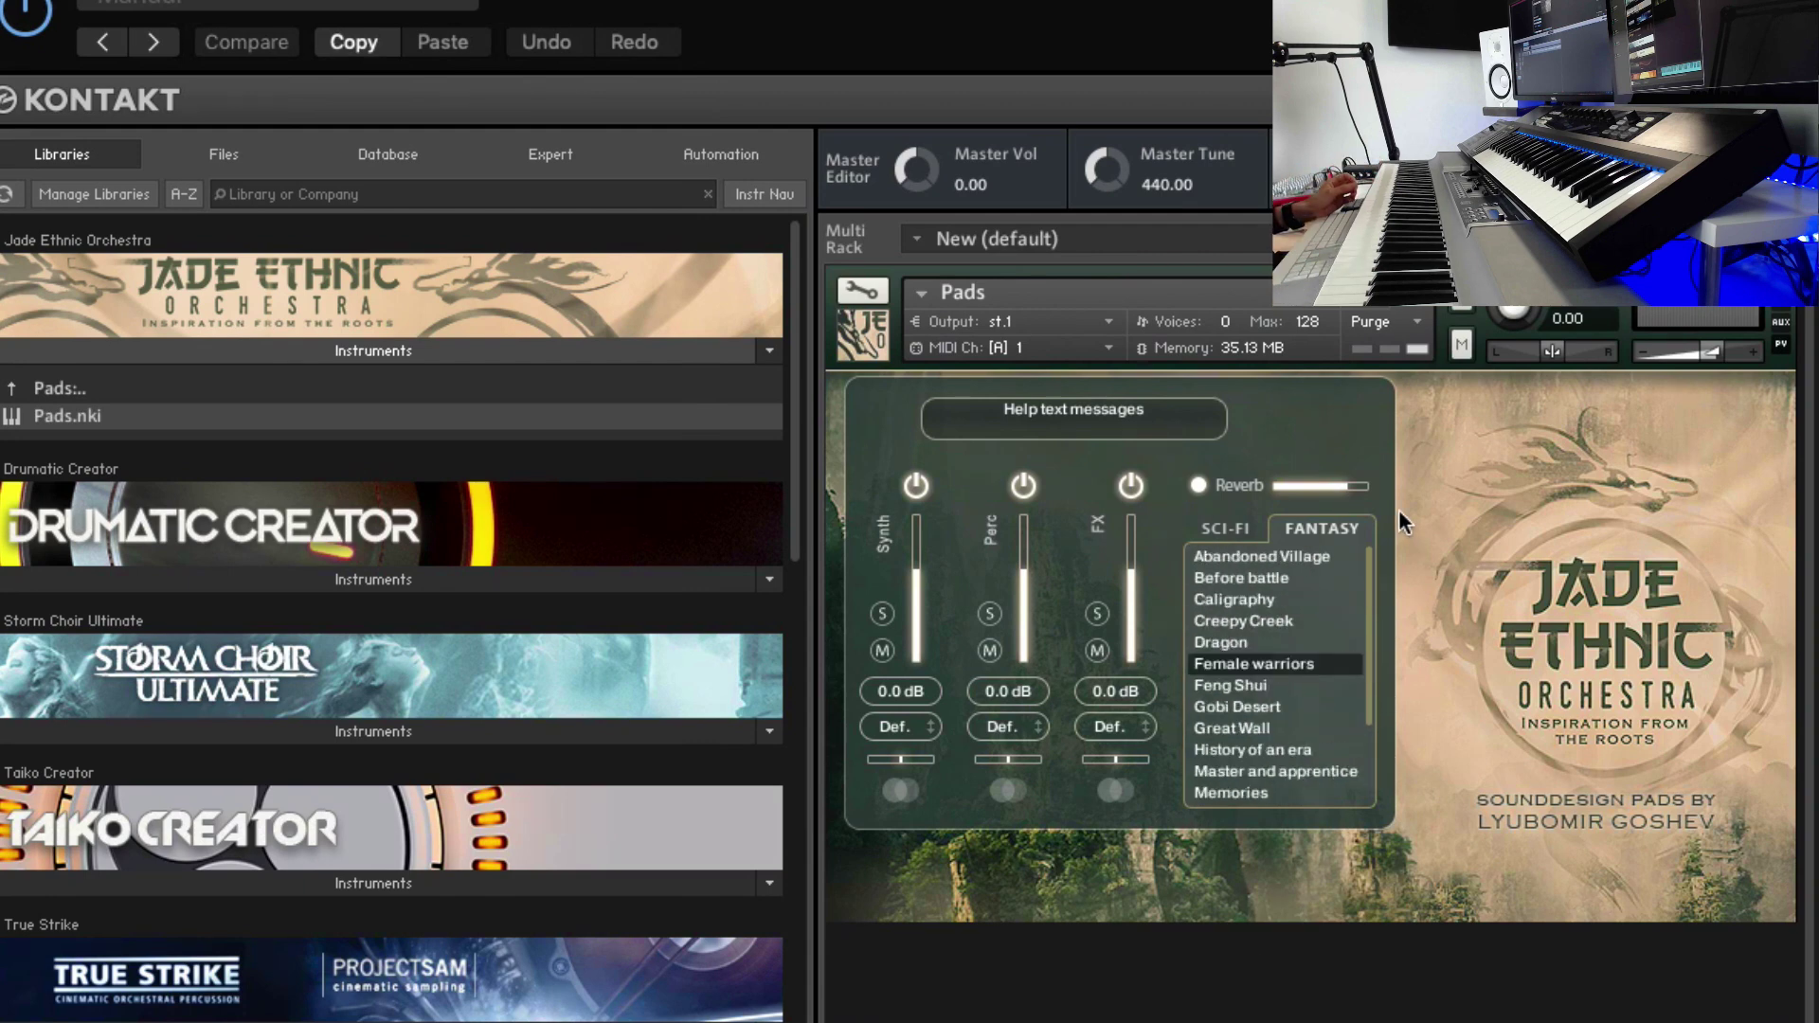
Step: Go back to the Jade Ethnic Orchestra instrument categories, view the contents of the Percussion category and return to the category list
left_click(216, 385)
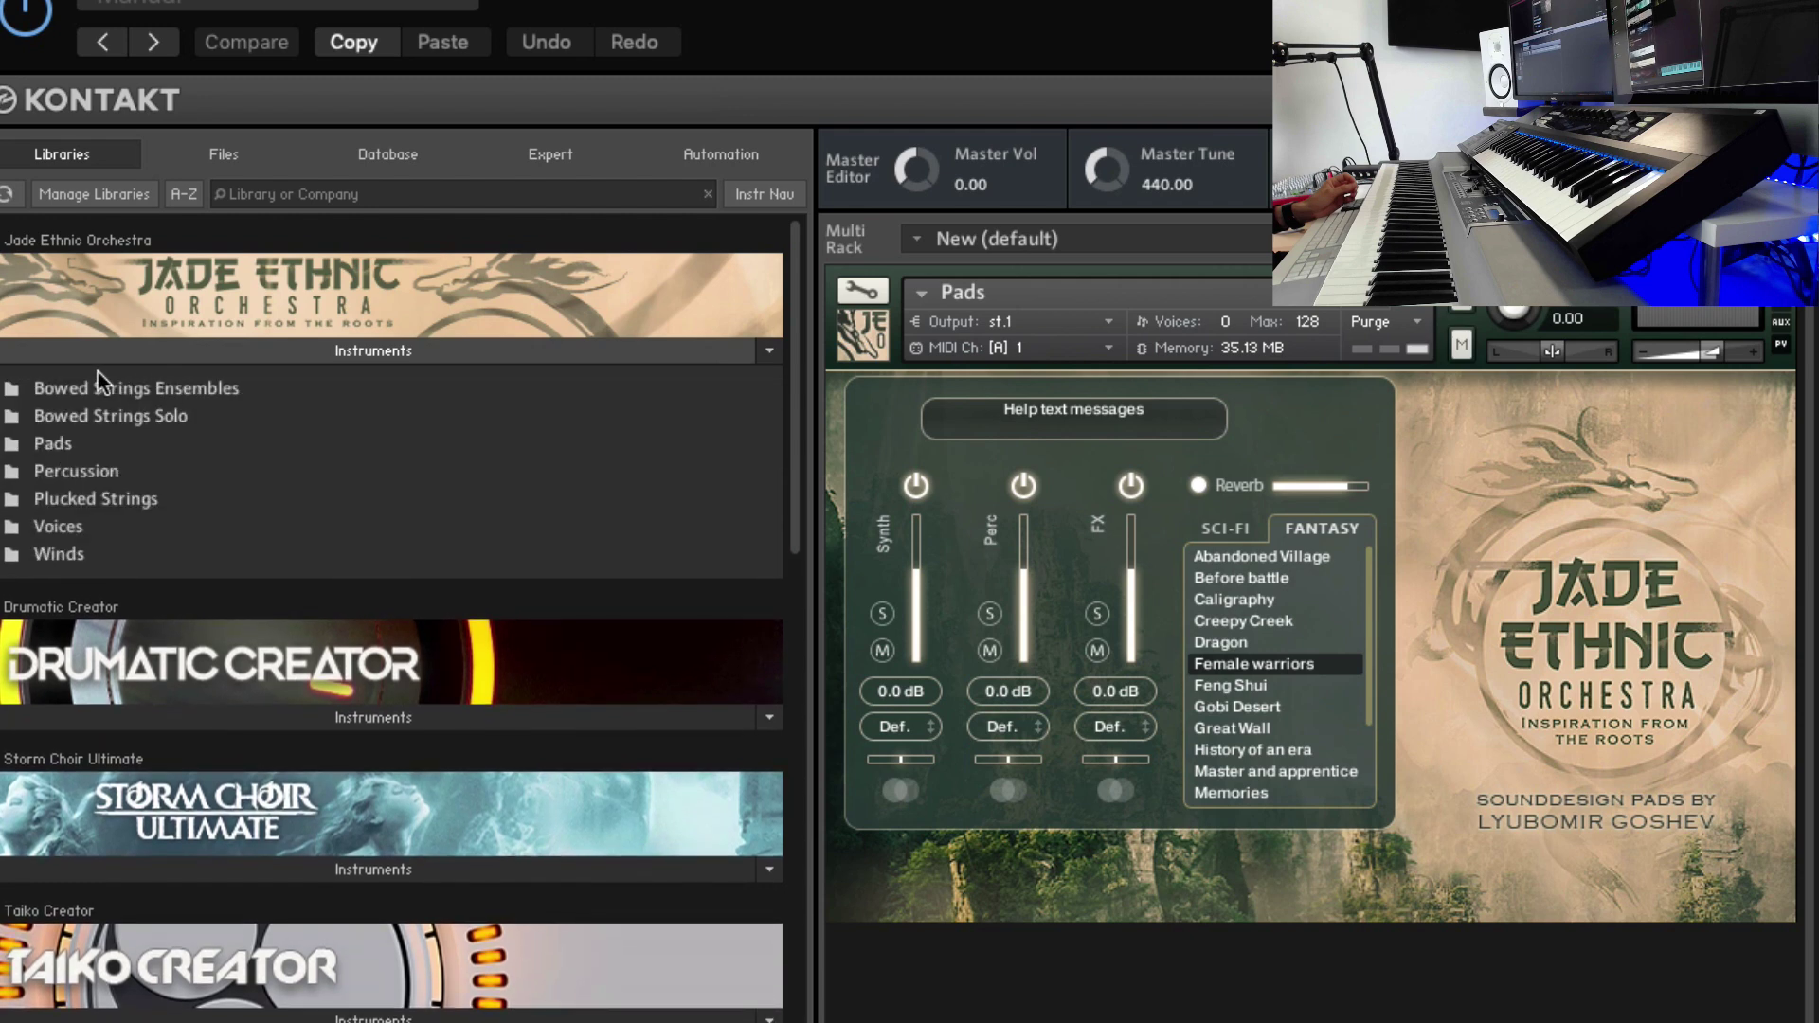
left_click(77, 381)
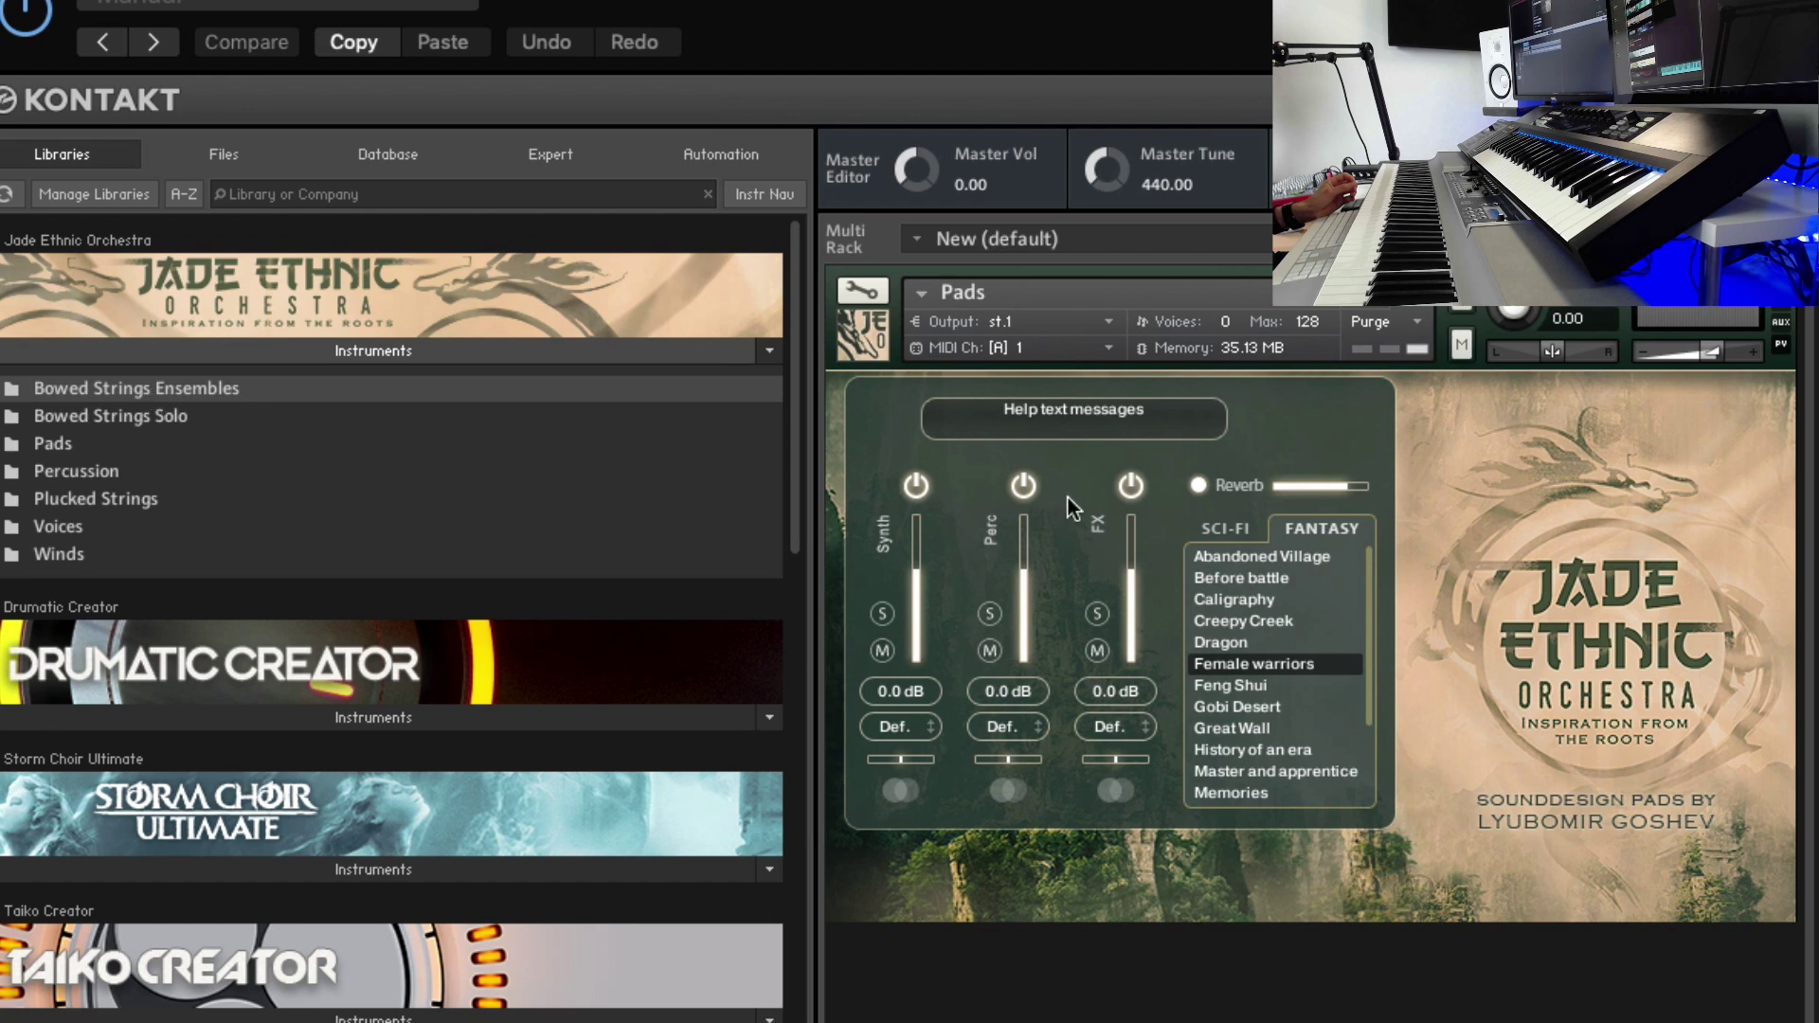
left_click(95, 469)
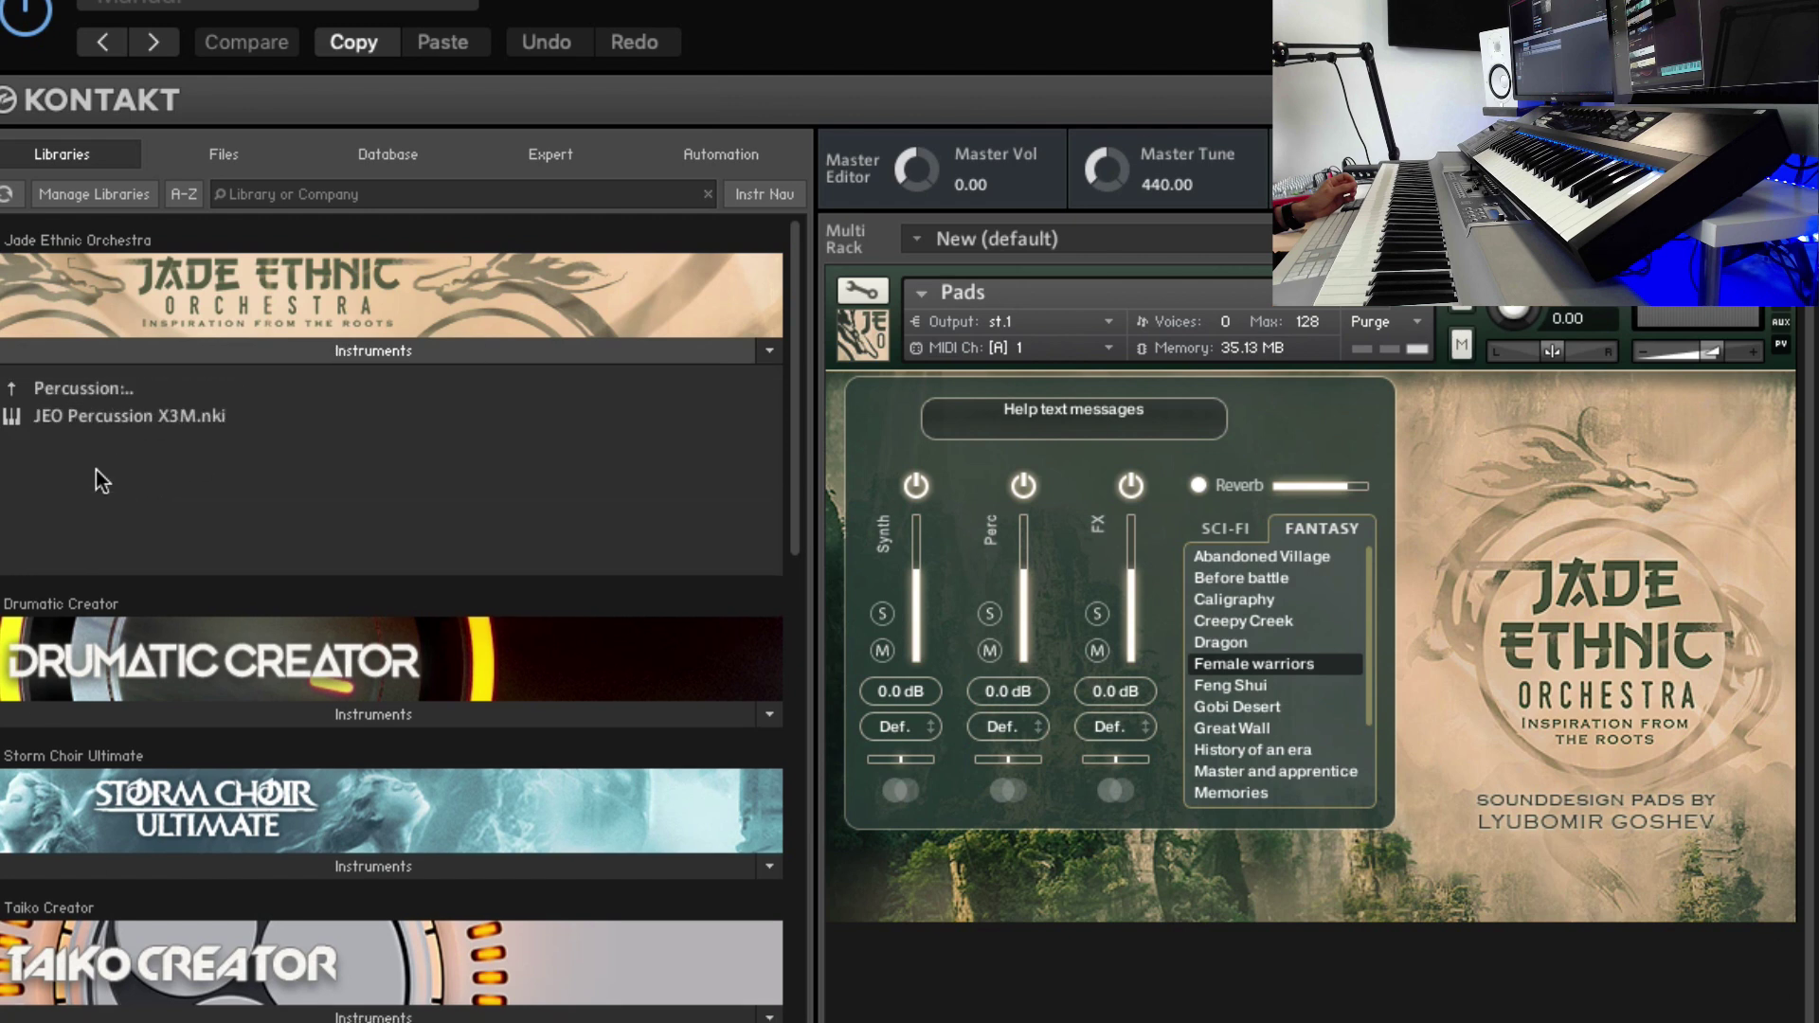
left_click(91, 396)
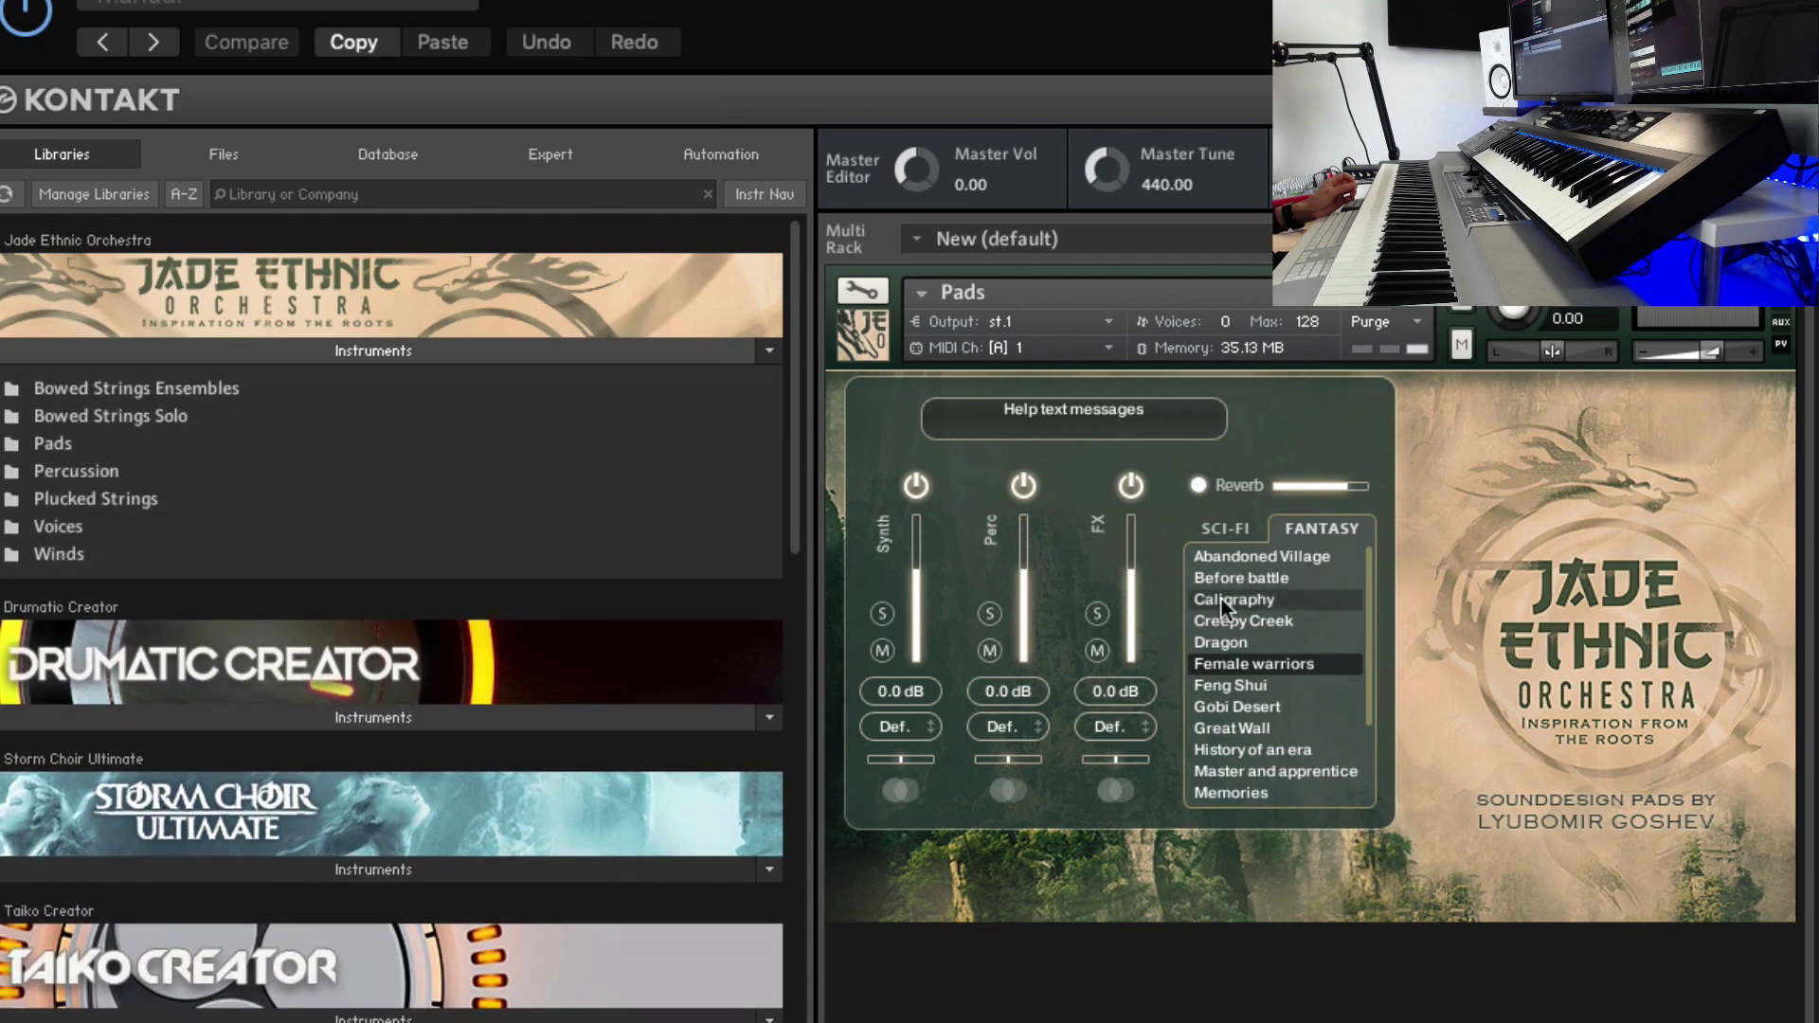